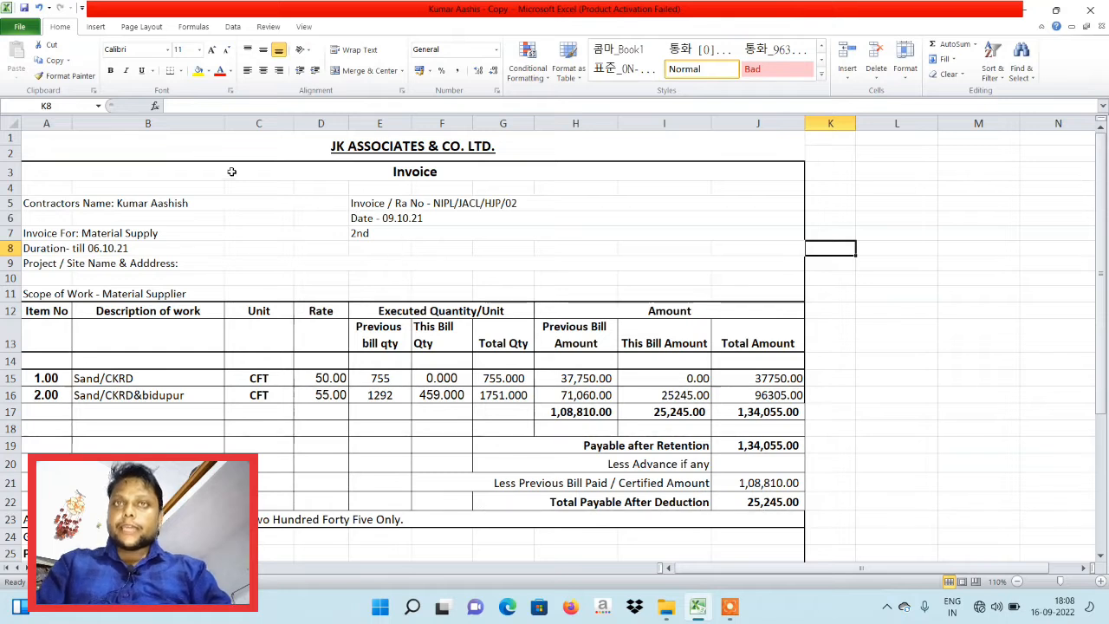
Replace the Invoice / Ra No value in the invoice header with 01.
{"action": "left_click", "coordinate": [284, 144]}
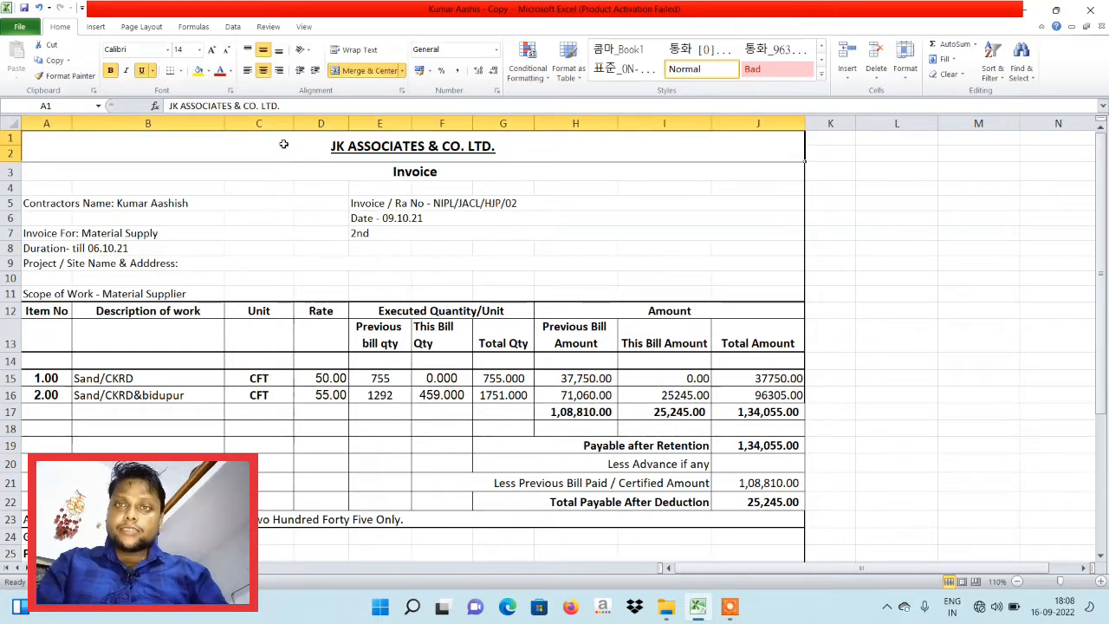
{"action": "left_click", "coordinate": [97, 203]}
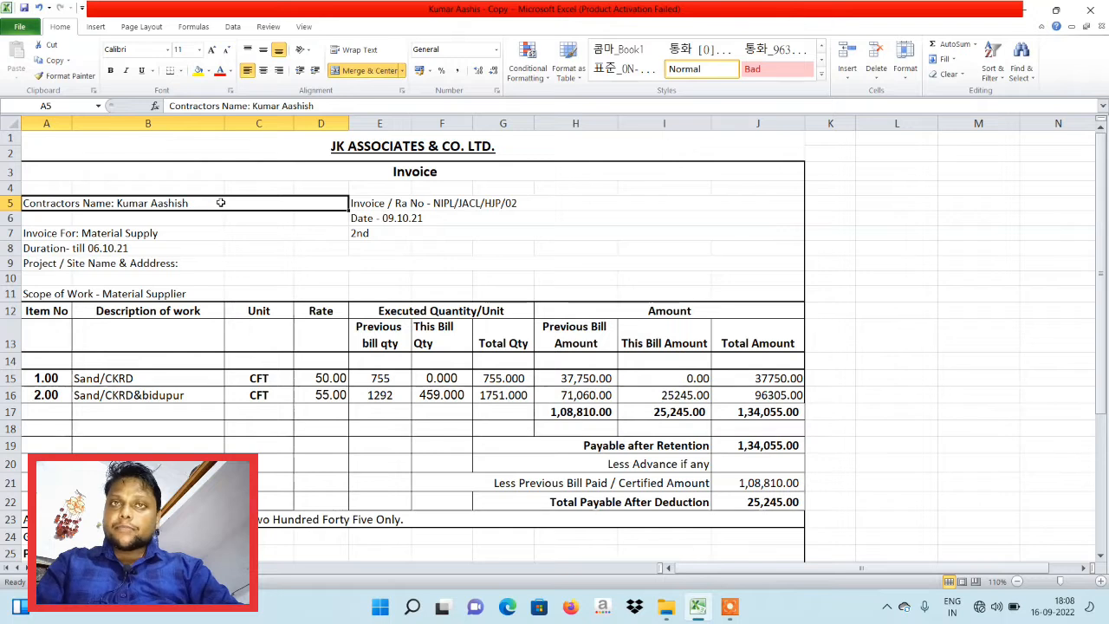
{"action": "left_click", "coordinate": [388, 203]}
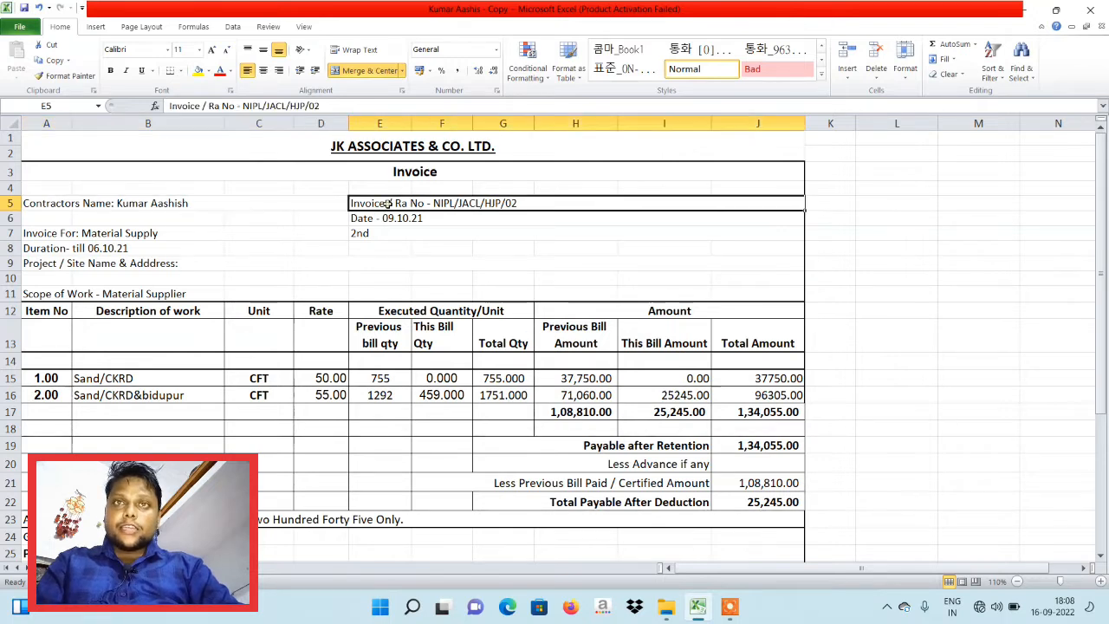
{"action": "double_click", "coordinate": [547, 203]}
{"action": "key", "text": "BackSpace"}
{"action": "key", "text": "BackSpace"}
{"action": "key", "text": "BackSpace"}
{"action": "key", "text": "BackSpace"}
{"action": "key", "text": "BackSpace"}
{"action": "key", "text": "BackSpace"}
{"action": "key", "text": "BackSpace"}
{"action": "key", "text": "BackSpace"}
{"action": "key", "text": "BackSpace"}
{"action": "key", "text": "BackSpace"}
{"action": "key", "text": "BackSpace"}
{"action": "key", "text": "BackSpace"}
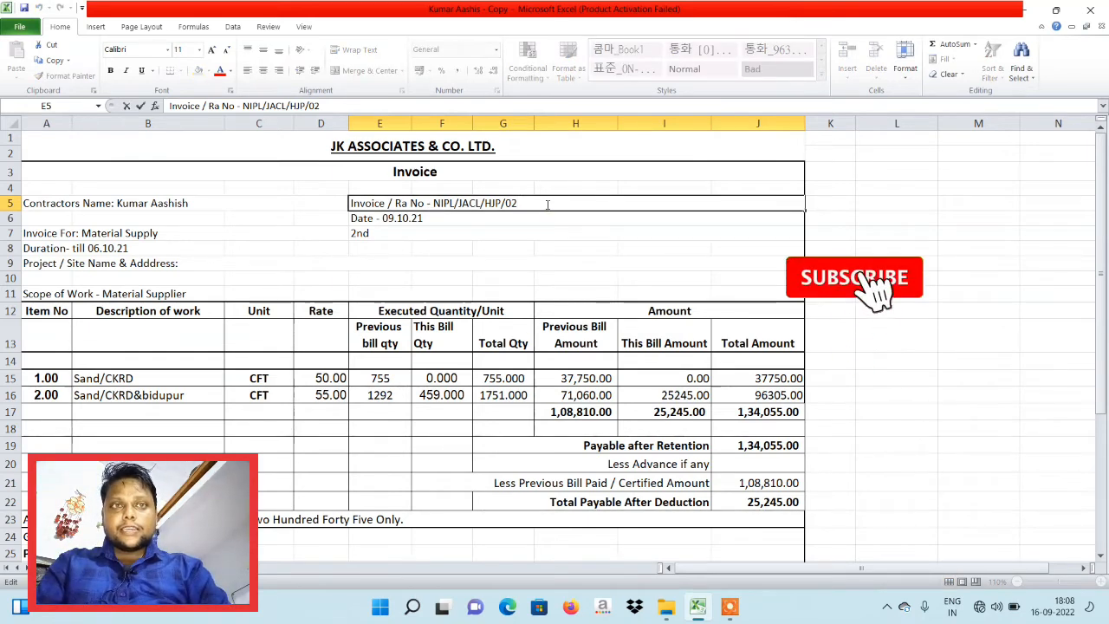
{"action": "key", "text": "BackSpace"}
{"action": "key", "text": "BackSpace"}
{"action": "key", "text": "BackSpace"}
{"action": "key", "text": "BackSpace"}
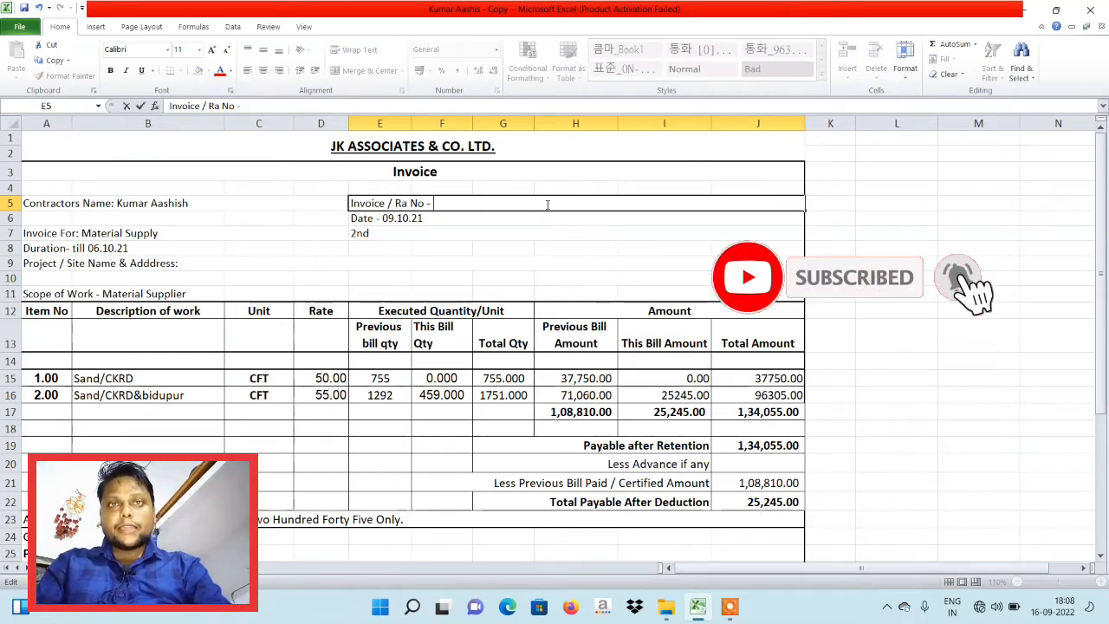
{"action": "type", "text": "01"}
{"action": "key", "text": "Return"}
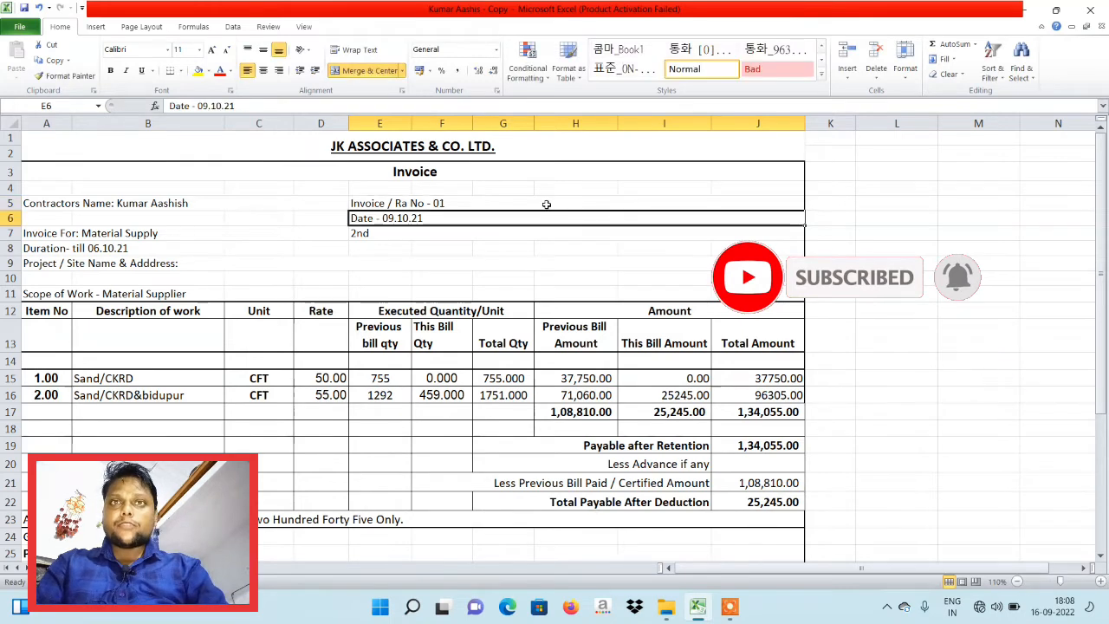
Set the invoice date in the header to 16.09.2022.
{"action": "left_click", "coordinate": [1100, 581]}
{"action": "left_click", "coordinate": [1101, 581]}
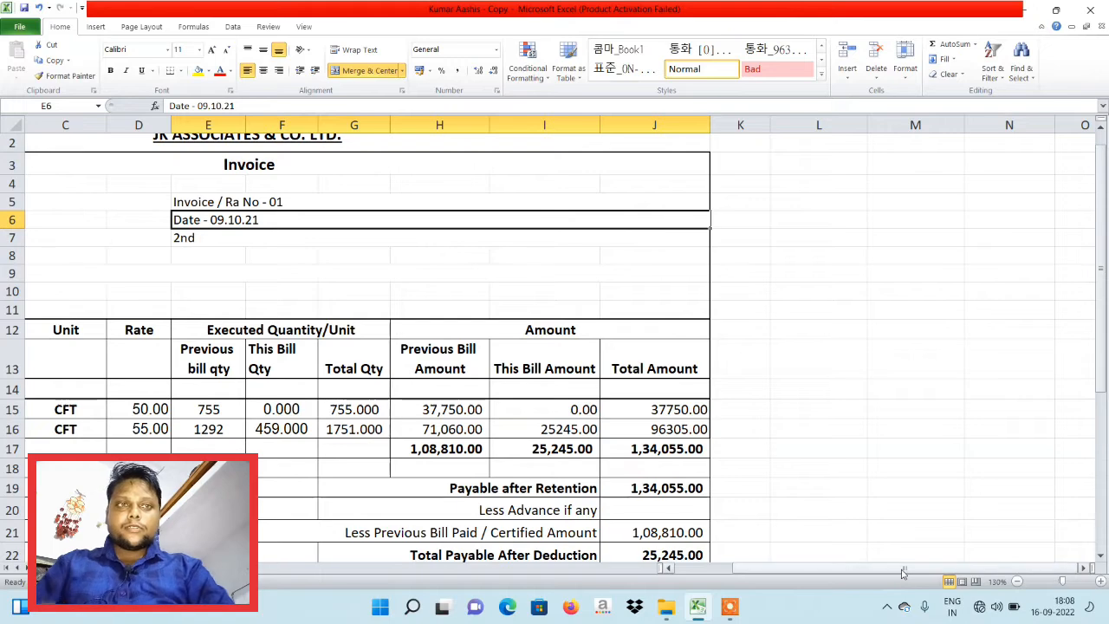
{"action": "left_click_drag", "start_coordinate": [904, 573], "coordinate": [780, 574]}
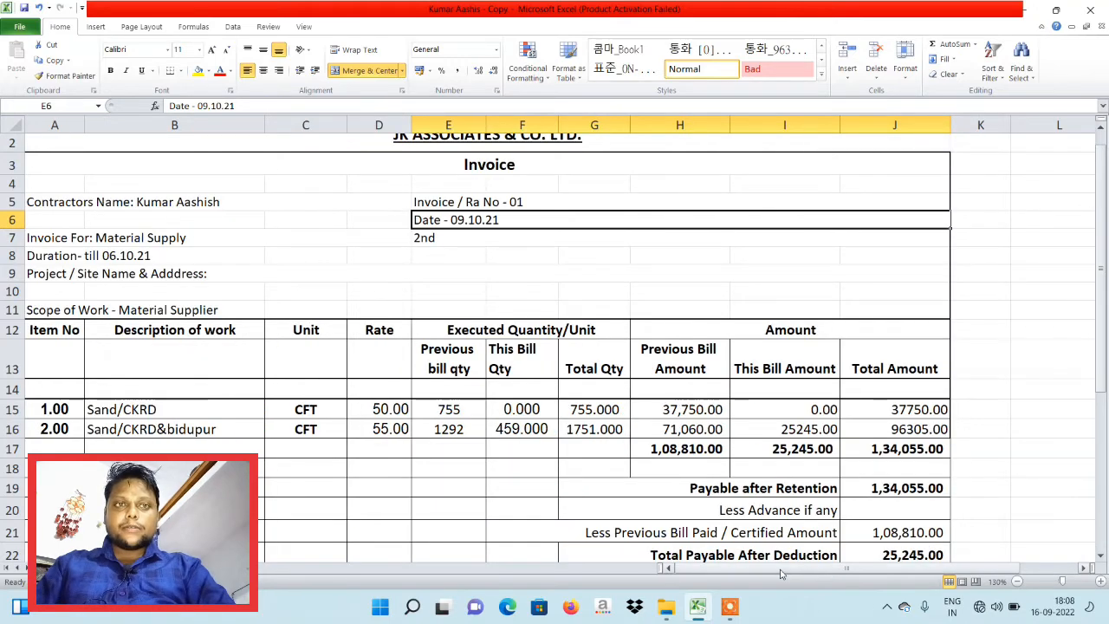
{"action": "left_click", "coordinate": [61, 240]}
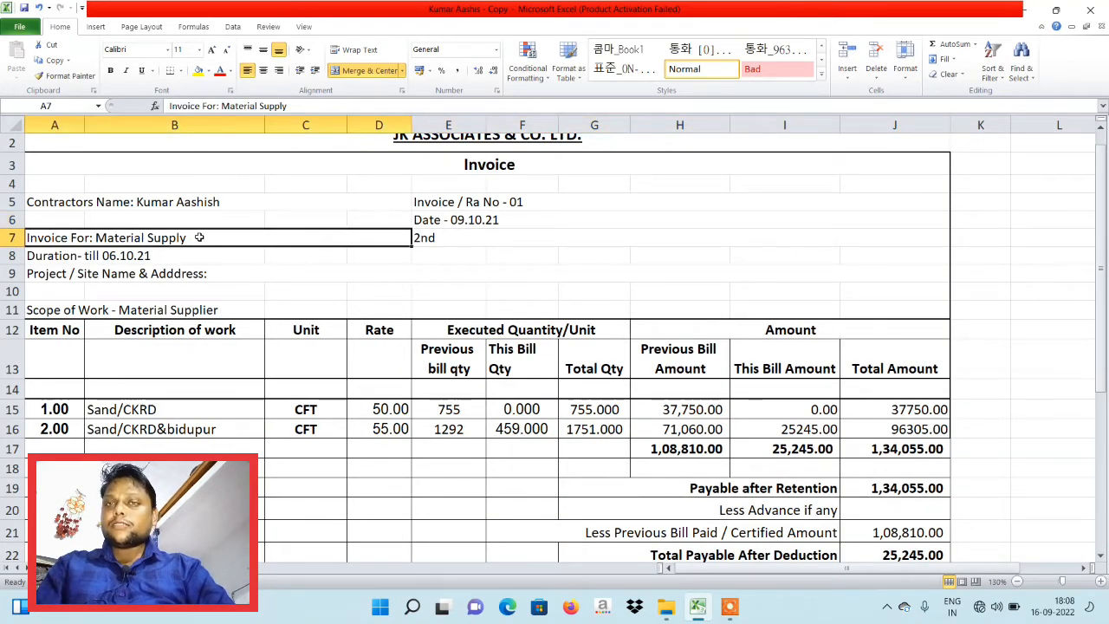
{"action": "left_click", "coordinate": [470, 220]}
{"action": "double_click", "coordinate": [515, 220]}
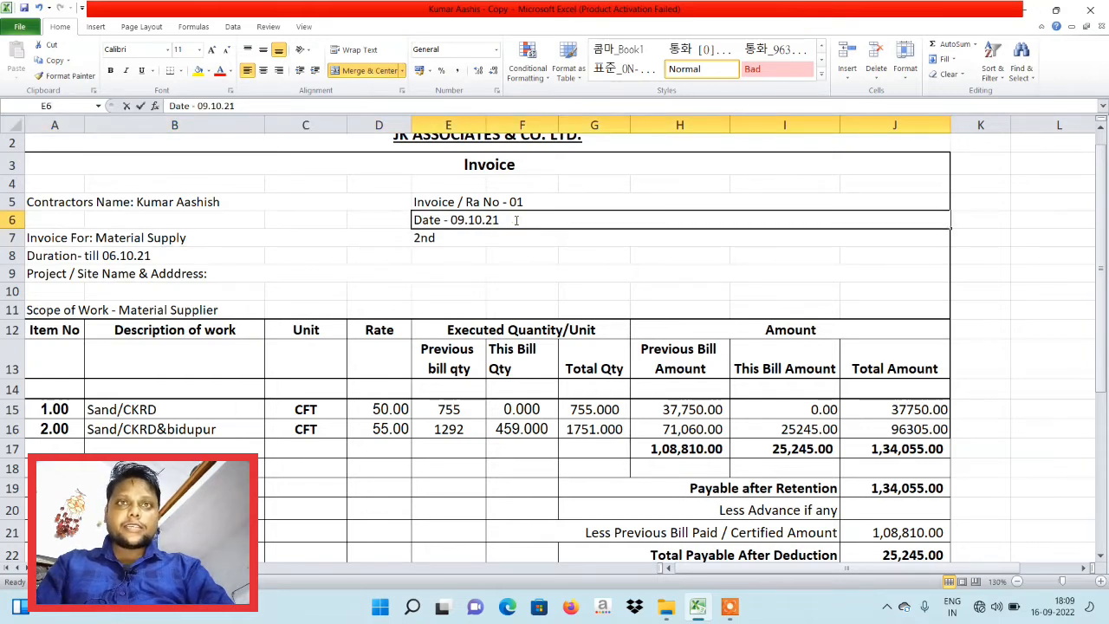
{"action": "key", "text": "BackSpace"}
{"action": "key", "text": "BackSpace"}
{"action": "key", "text": "BackSpace"}
{"action": "key", "text": "BackSpace"}
{"action": "key", "text": "BackSpace"}
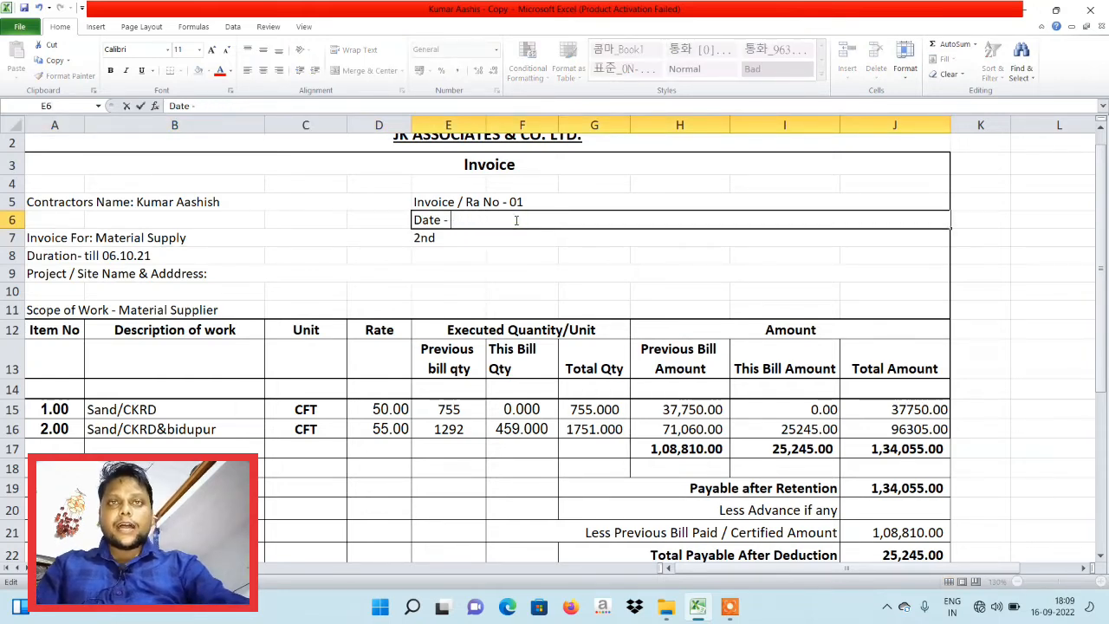
{"action": "type", "text": "16"}
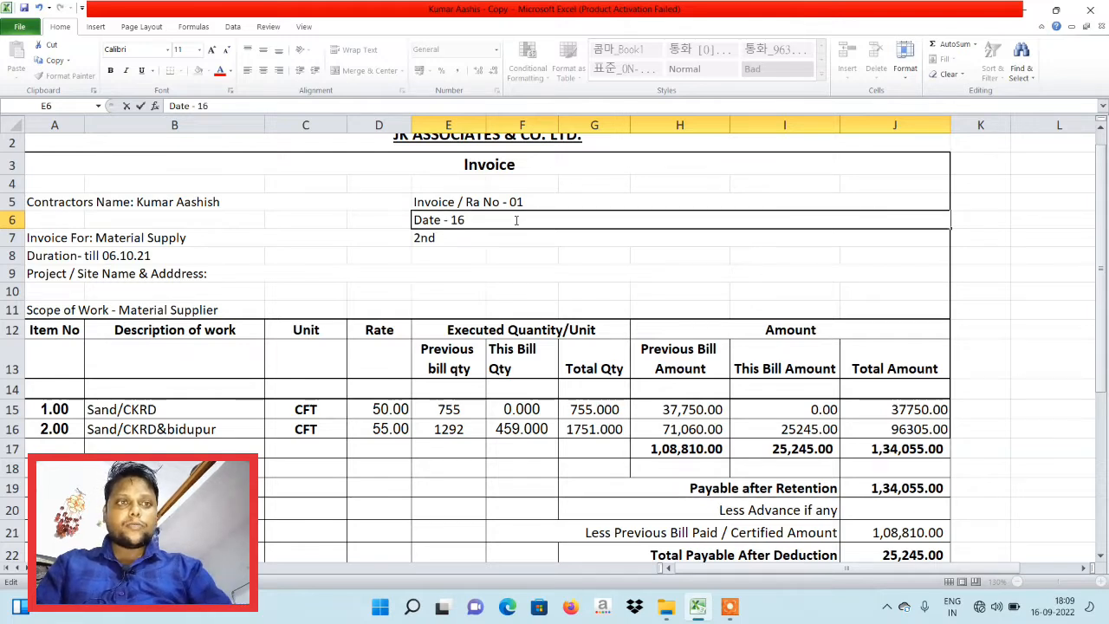
{"action": "type", "text": ".09"}
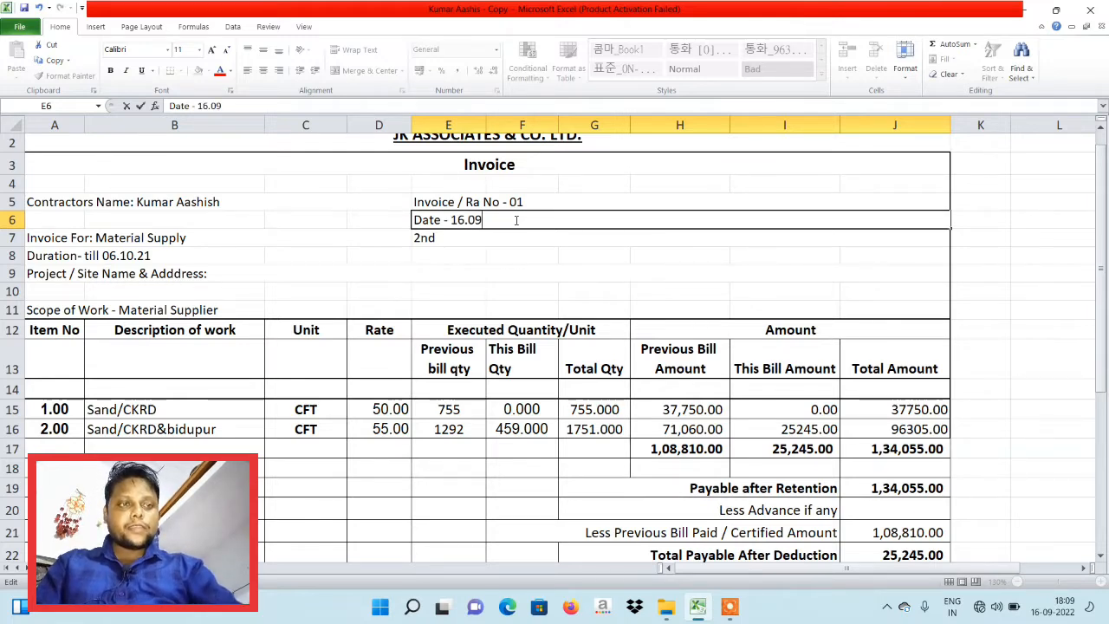
{"action": "type", "text": ".2022"}
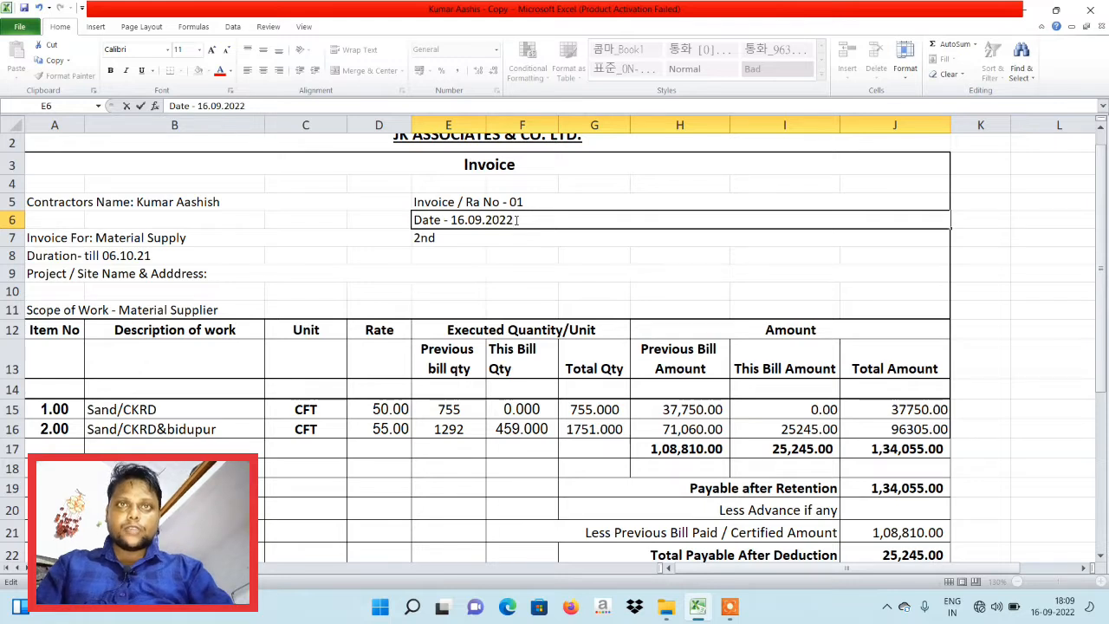
{"action": "key", "text": "Return"}
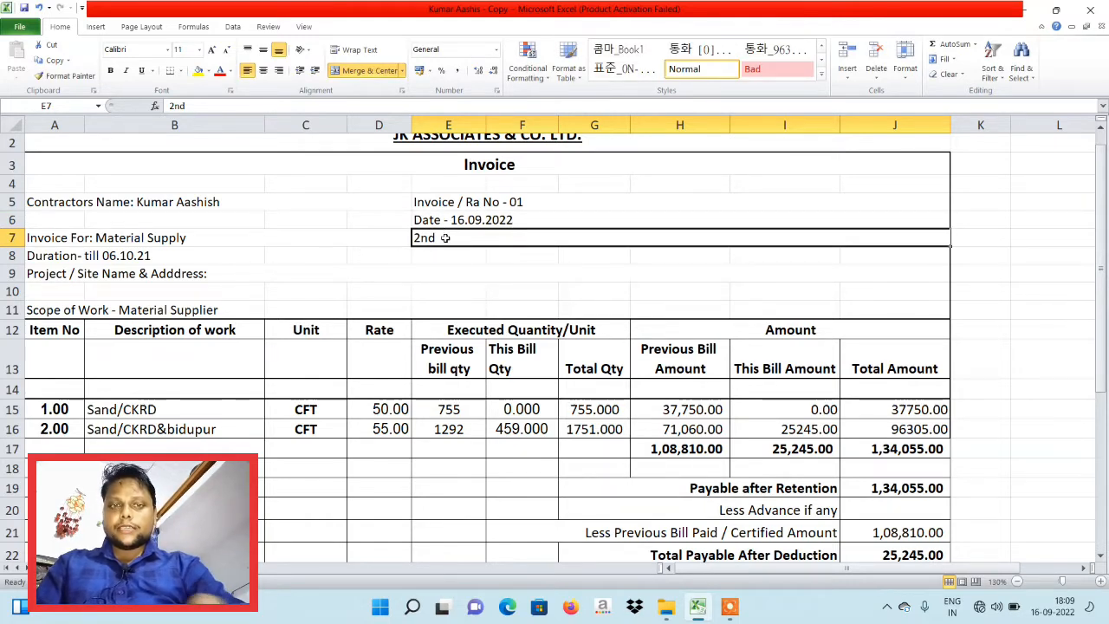
Replace the bill sequence entry below the invoice date with Ist.
{"action": "type", "text": "1"}
{"action": "key", "text": "BackSpace"}
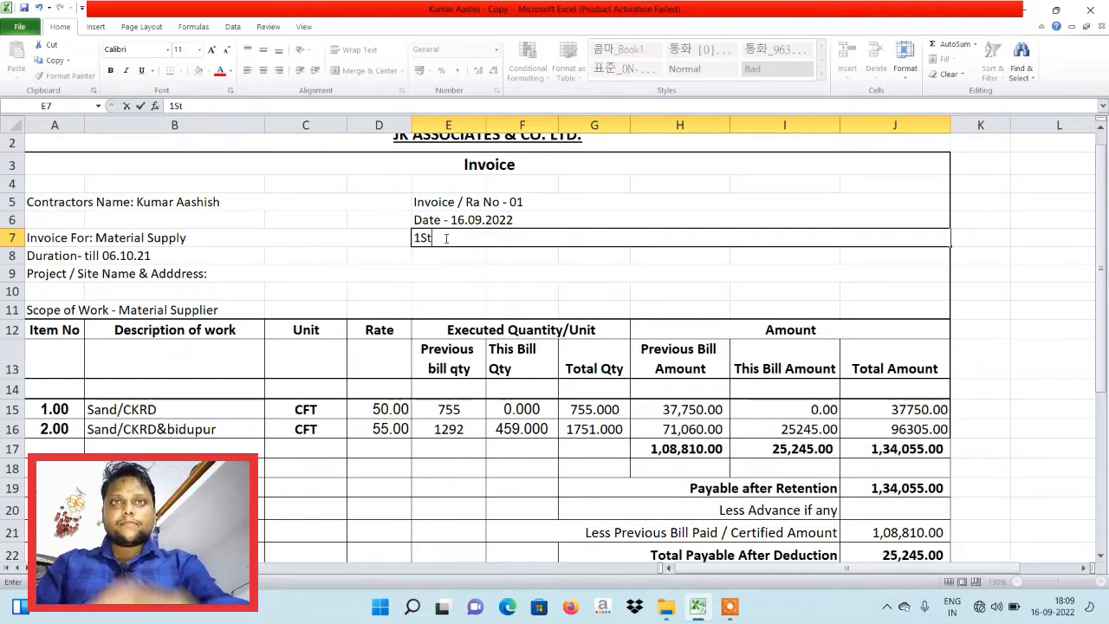
{"action": "type", "text": "1St"}
{"action": "key", "text": "Return"}
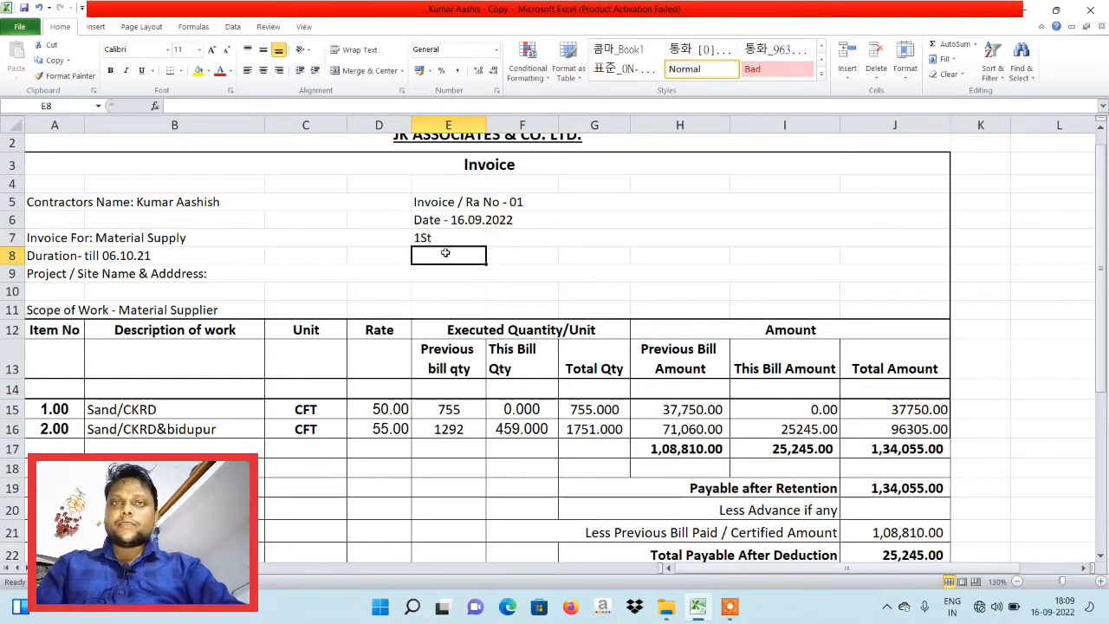
{"action": "double_click", "coordinate": [438, 237]}
{"action": "key", "text": "BackSpace"}
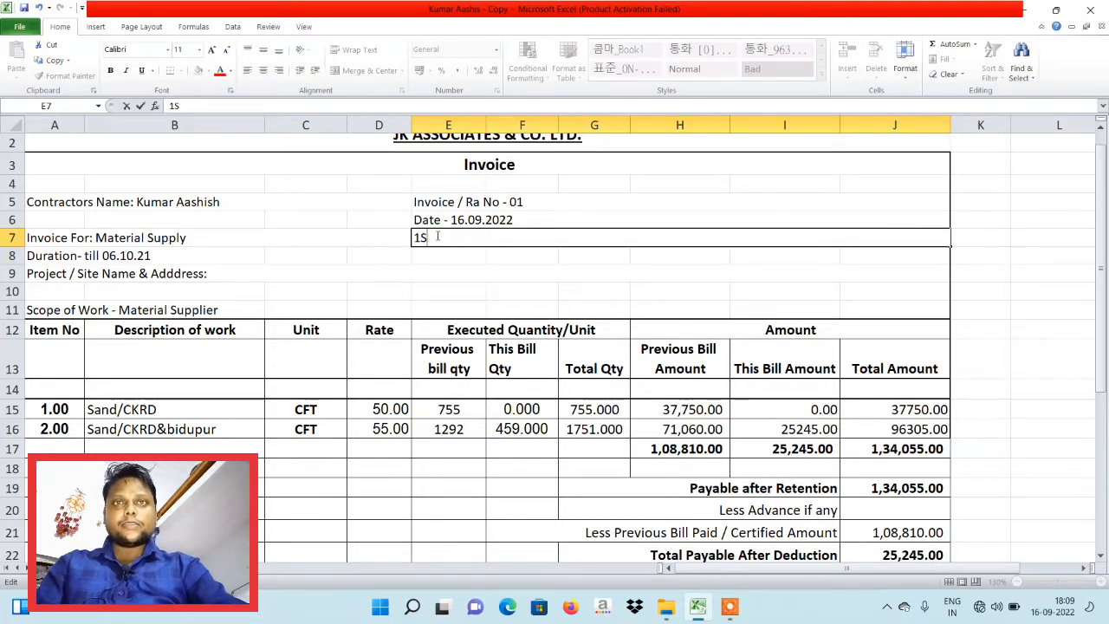
{"action": "type", "text": "Isr"}
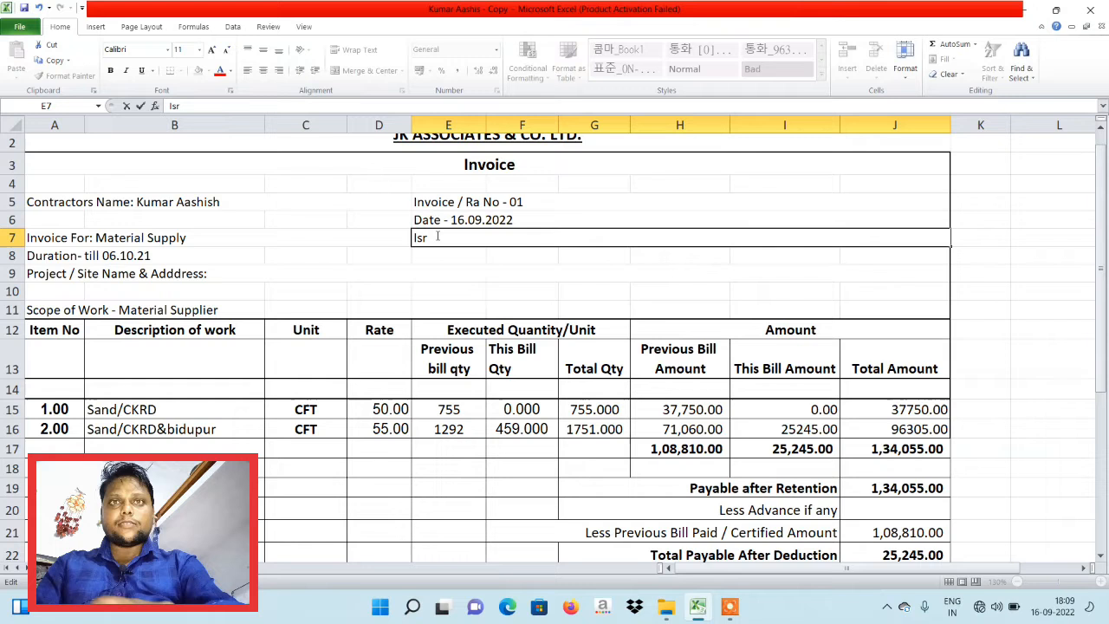
{"action": "key", "text": "BackSpace"}
{"action": "type", "text": "t"}
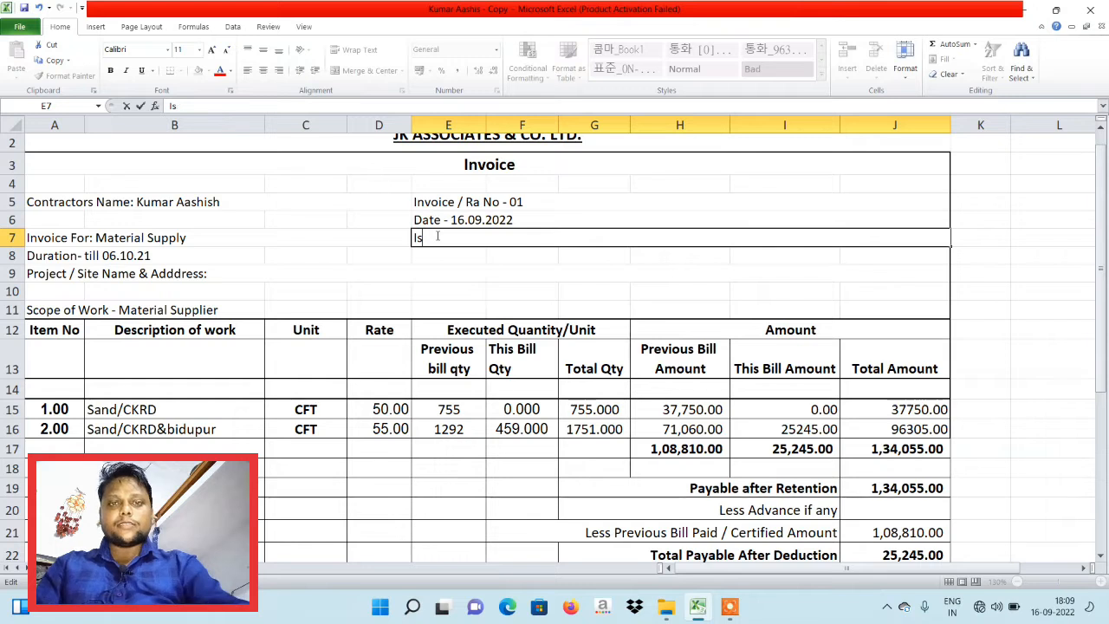
{"action": "key", "text": "Return"}
Change the duration line in A8 to read "Duration- till 16.09.2022".
{"action": "left_click", "coordinate": [111, 258]}
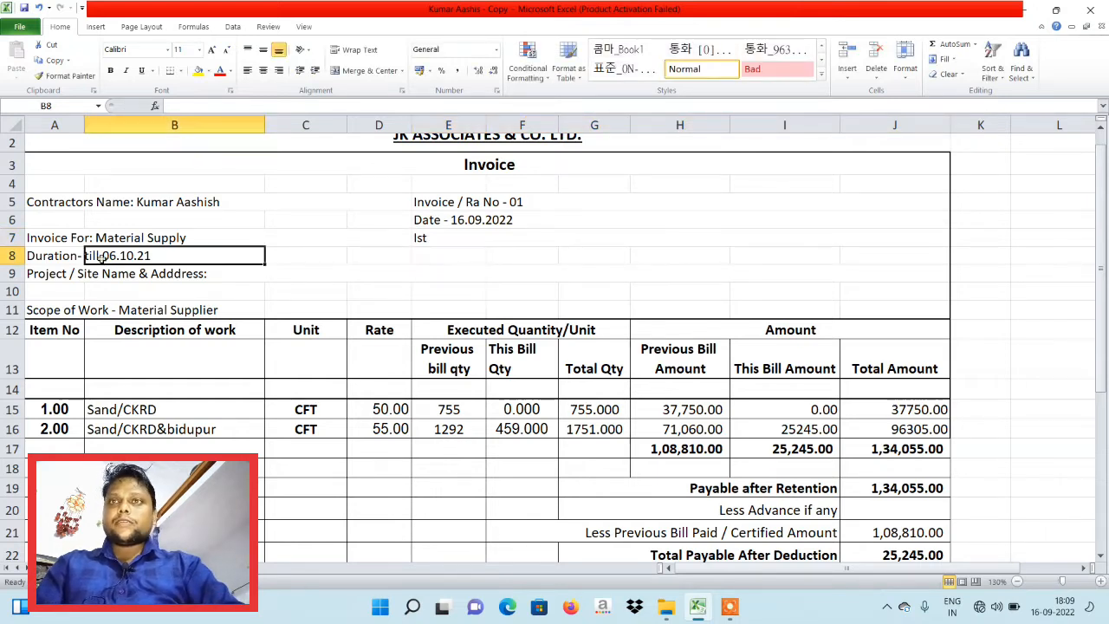
{"action": "left_click", "coordinate": [59, 255]}
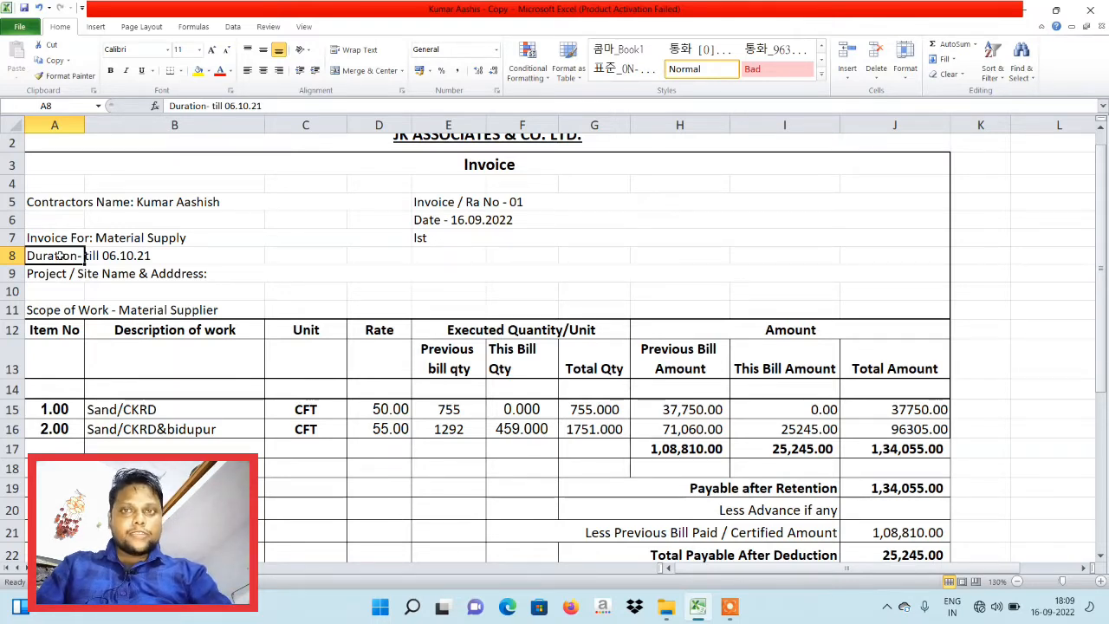
{"action": "left_click", "coordinate": [266, 106]}
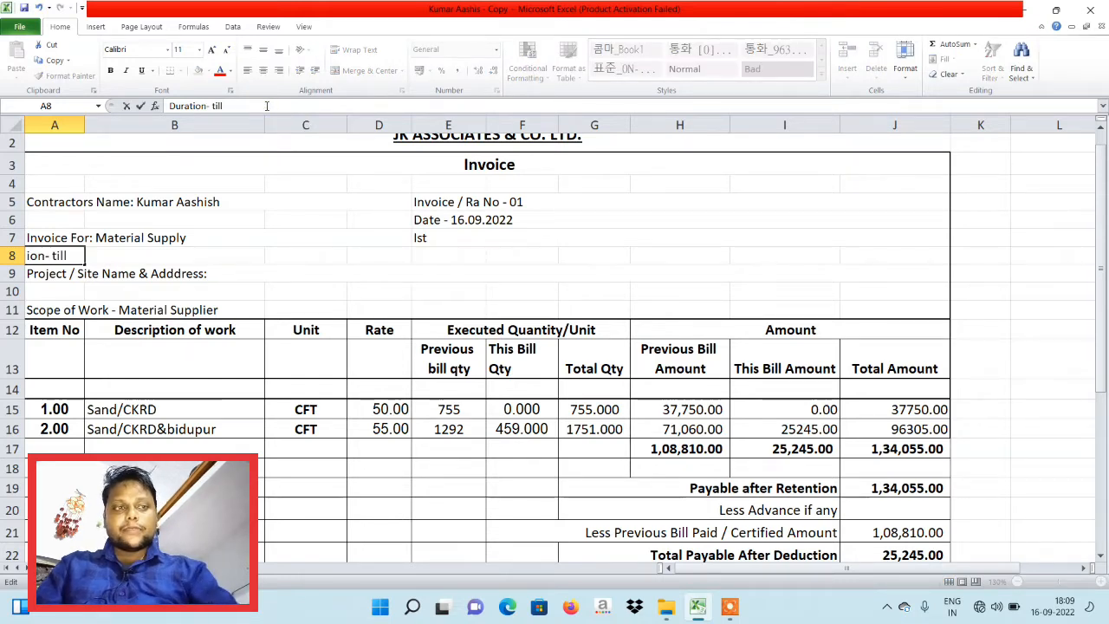
{"action": "type", "text": ".09"}
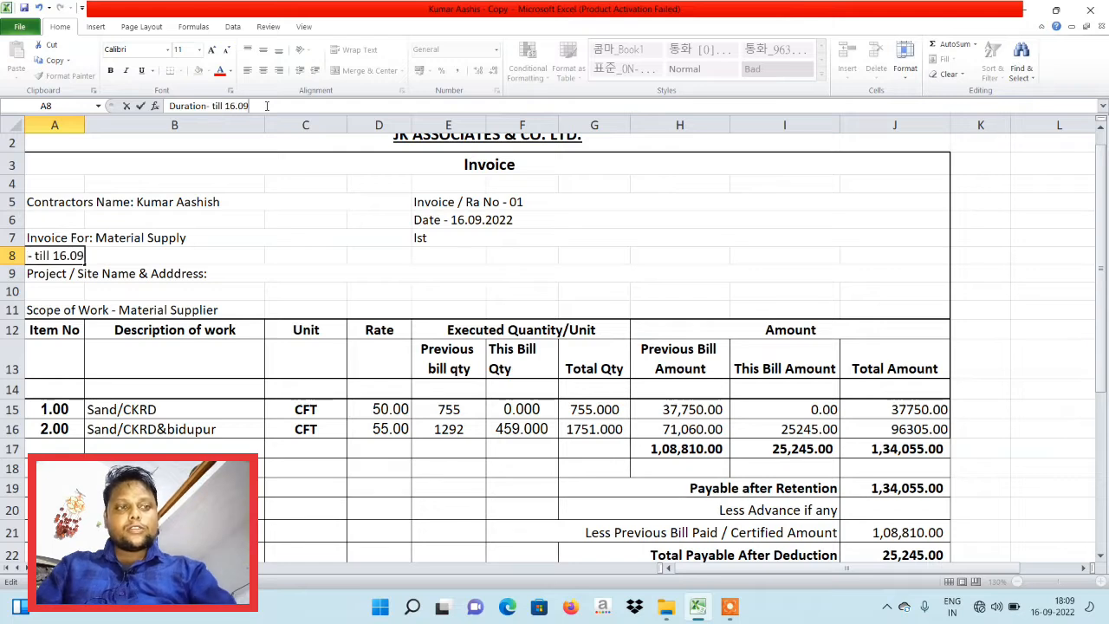
{"action": "type", "text": ".2022"}
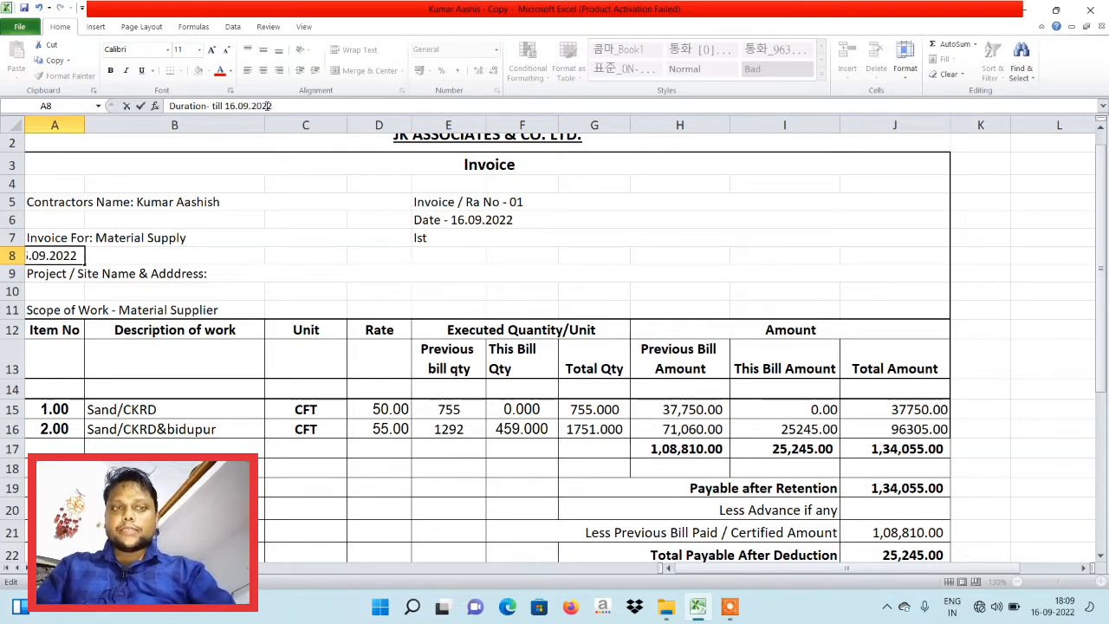
{"action": "key", "text": "Return"}
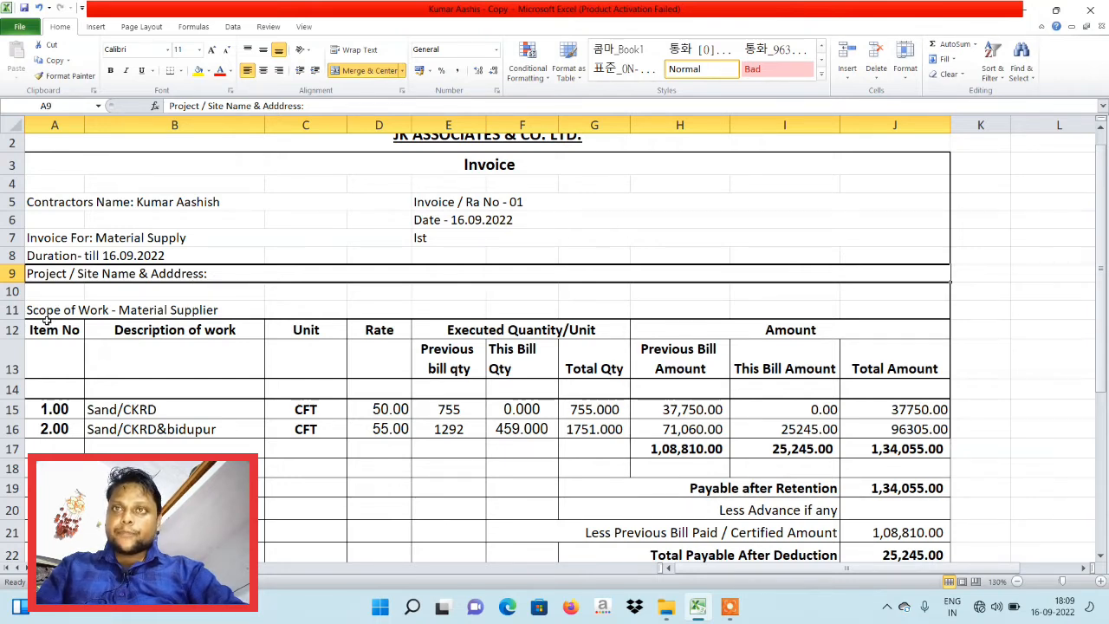
Review the invoice from the scope of work line through the item rows down to the amount in words.
{"action": "left_click", "coordinate": [173, 311]}
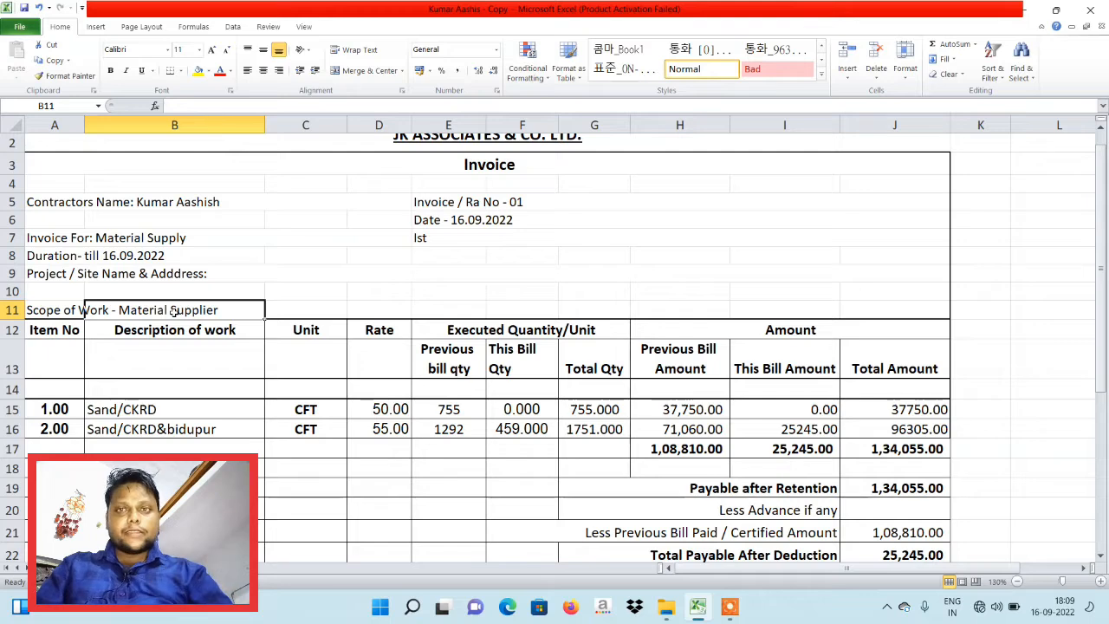
{"action": "key", "text": "Down"}
{"action": "key", "text": "Down"}
{"action": "key", "text": "Down"}
{"action": "key", "text": "Down"}
{"action": "key", "text": "Down"}
{"action": "key", "text": "Down"}
{"action": "key", "text": "Down"}
{"action": "key", "text": "Down"}
{"action": "key", "text": "Down"}
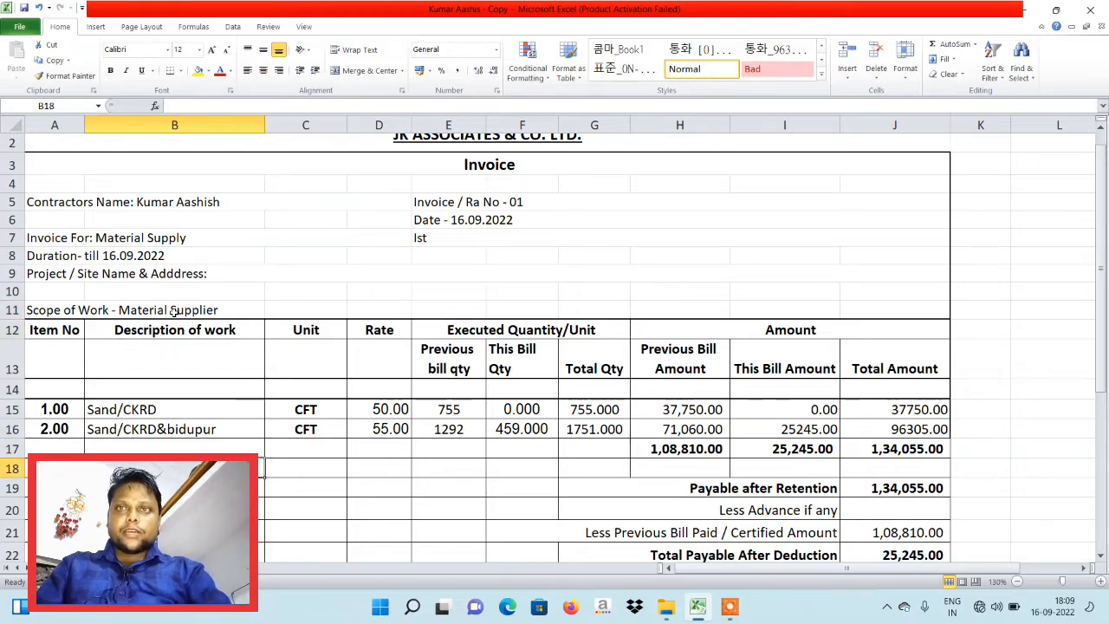
{"action": "key", "text": "Down"}
{"action": "key", "text": "Down"}
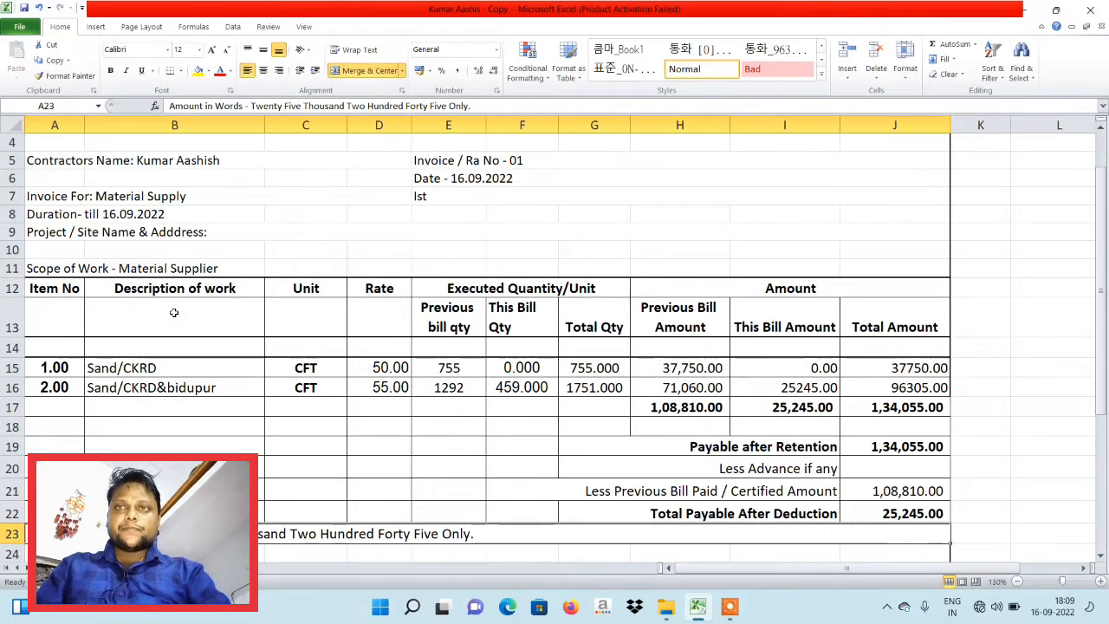
Examine the bill table's column headings from Item No through Rate, Executed Quantity/Unit and the Amount sub-columns.
{"action": "left_click", "coordinate": [56, 288]}
{"action": "left_click", "coordinate": [169, 288]}
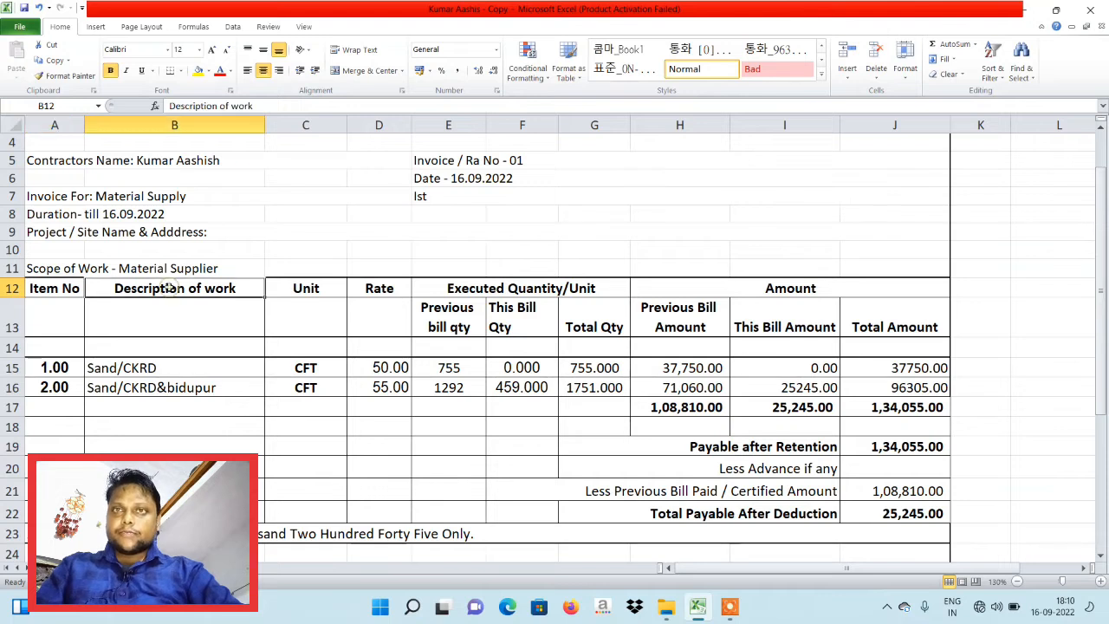
{"action": "left_click", "coordinate": [320, 286]}
{"action": "left_click", "coordinate": [391, 285]}
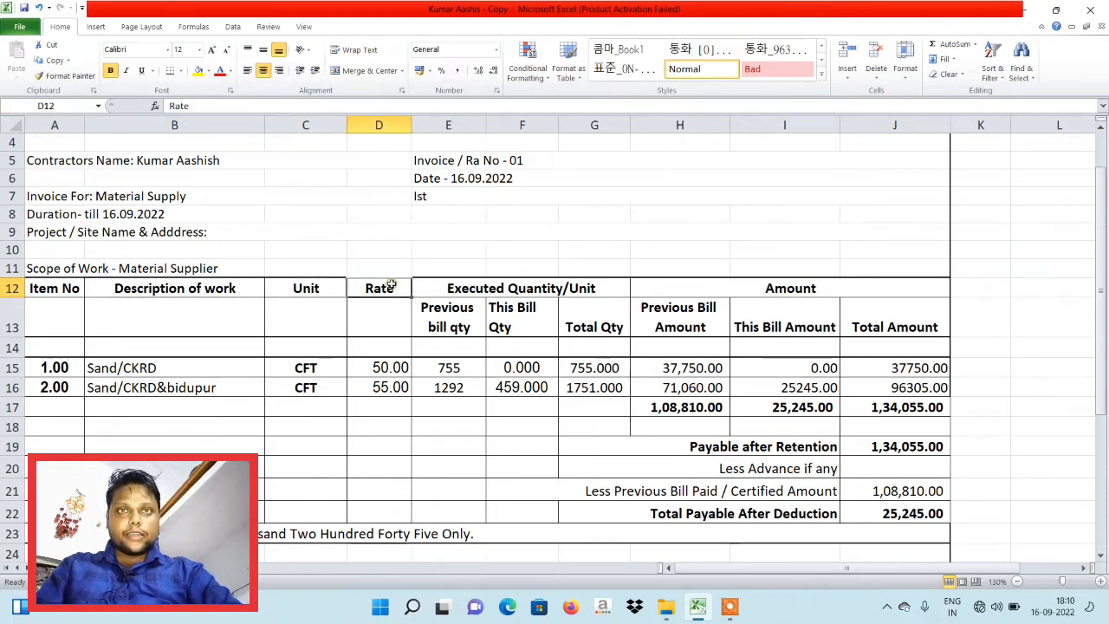
{"action": "left_click", "coordinate": [573, 287]}
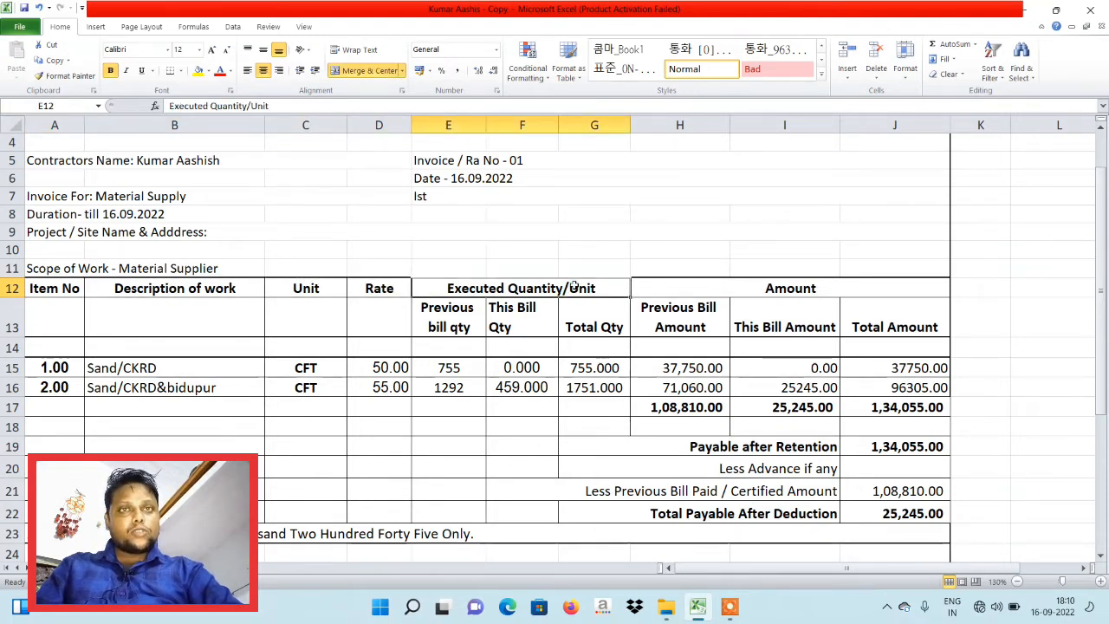
{"action": "left_click", "coordinate": [720, 284]}
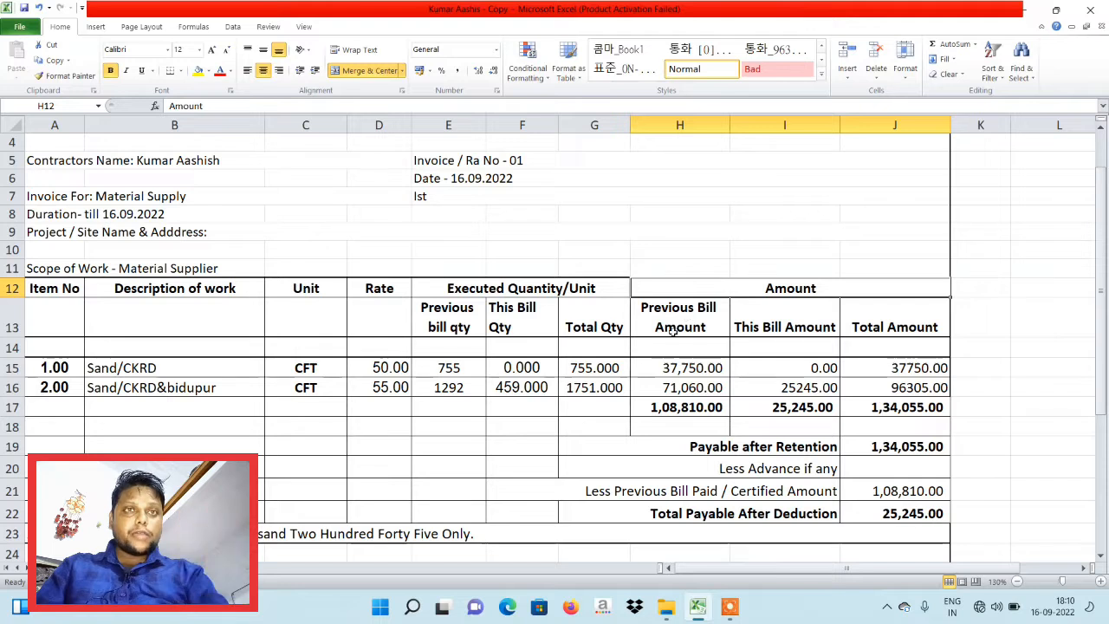
{"action": "left_click", "coordinate": [724, 315]}
{"action": "left_click", "coordinate": [747, 327]}
{"action": "left_click", "coordinate": [862, 319]}
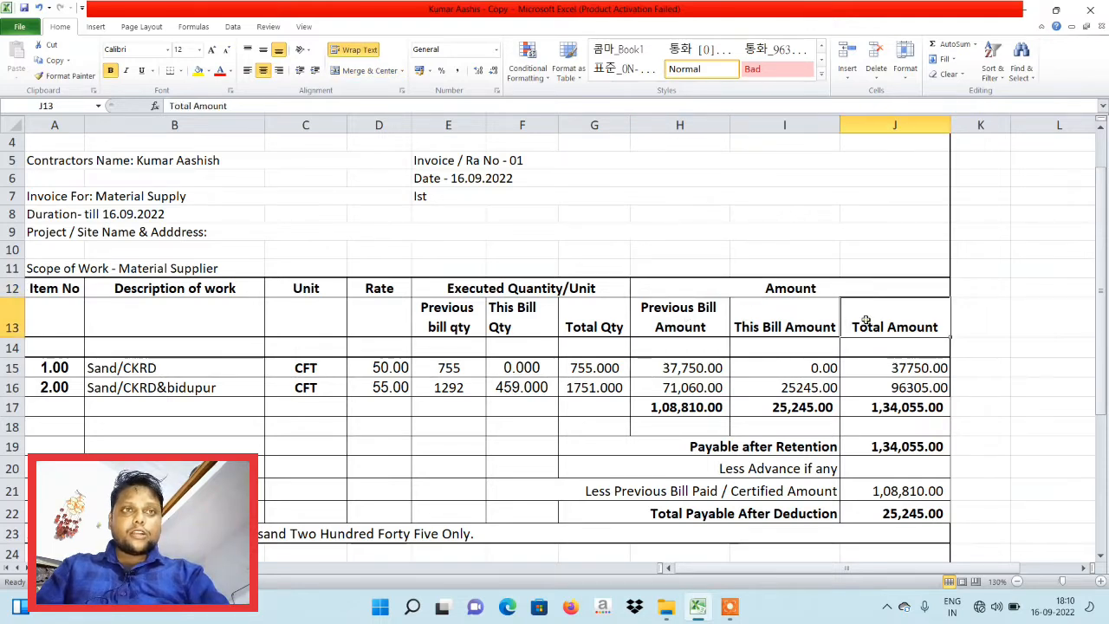
{"action": "left_click", "coordinate": [480, 292]}
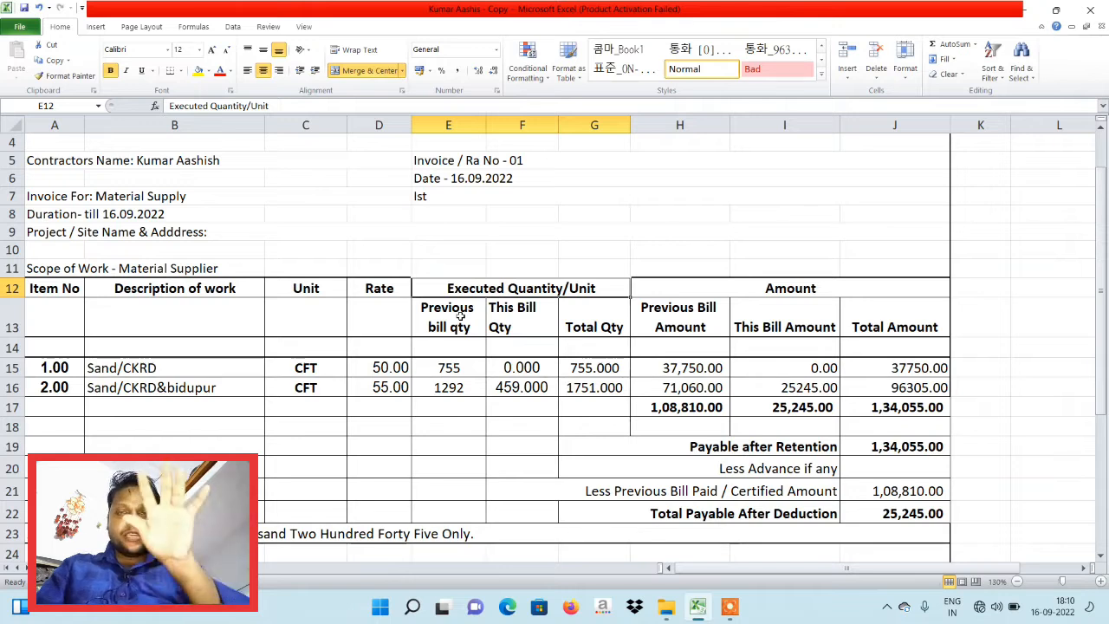
Examine the Previous bill qty, This Bill Qty and Total Qty subheadings under Executed Quantity/Unit.
{"action": "left_click", "coordinate": [460, 317]}
{"action": "left_click", "coordinate": [505, 322]}
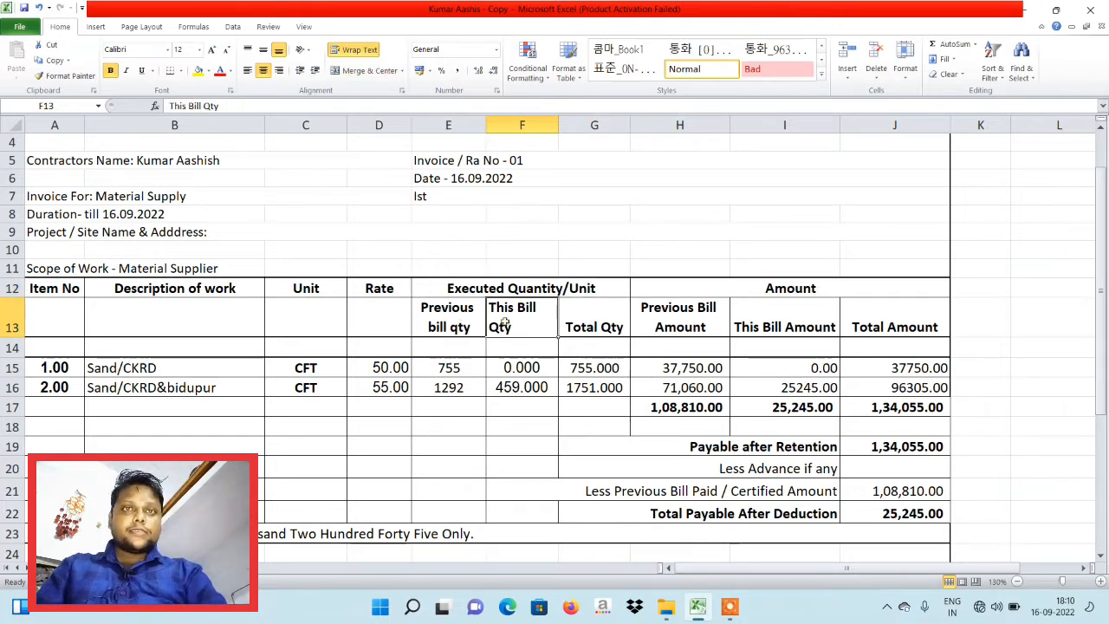
{"action": "left_click", "coordinate": [579, 321]}
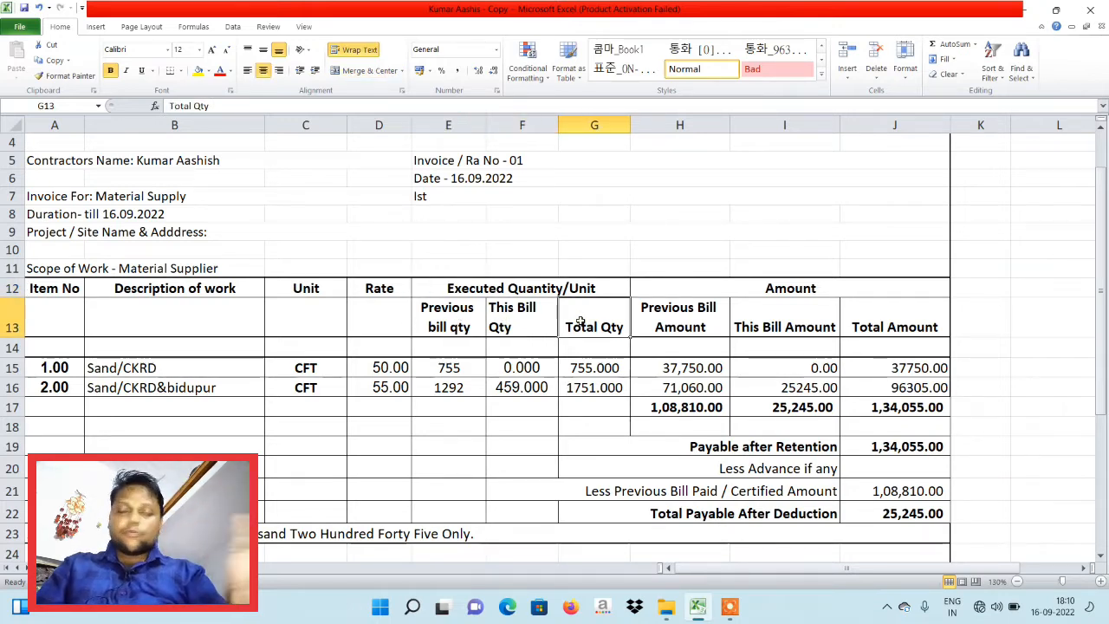
Replace the description of work for item 1.00 with Soil.
{"action": "left_click", "coordinate": [128, 371]}
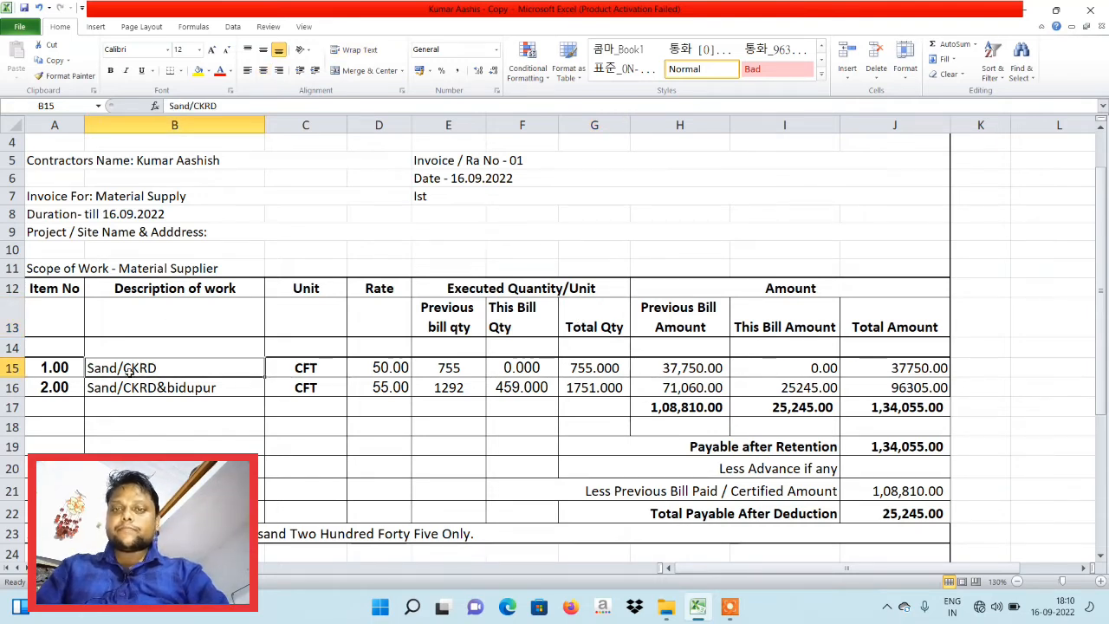
{"action": "type", "text": "Soil"}
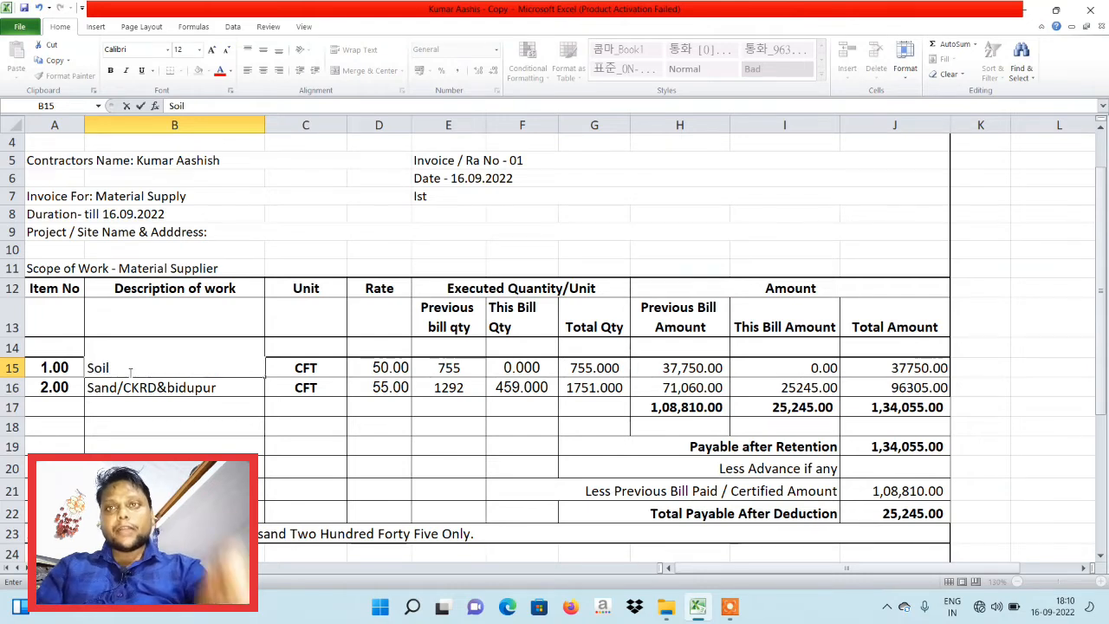
{"action": "key", "text": "Tab"}
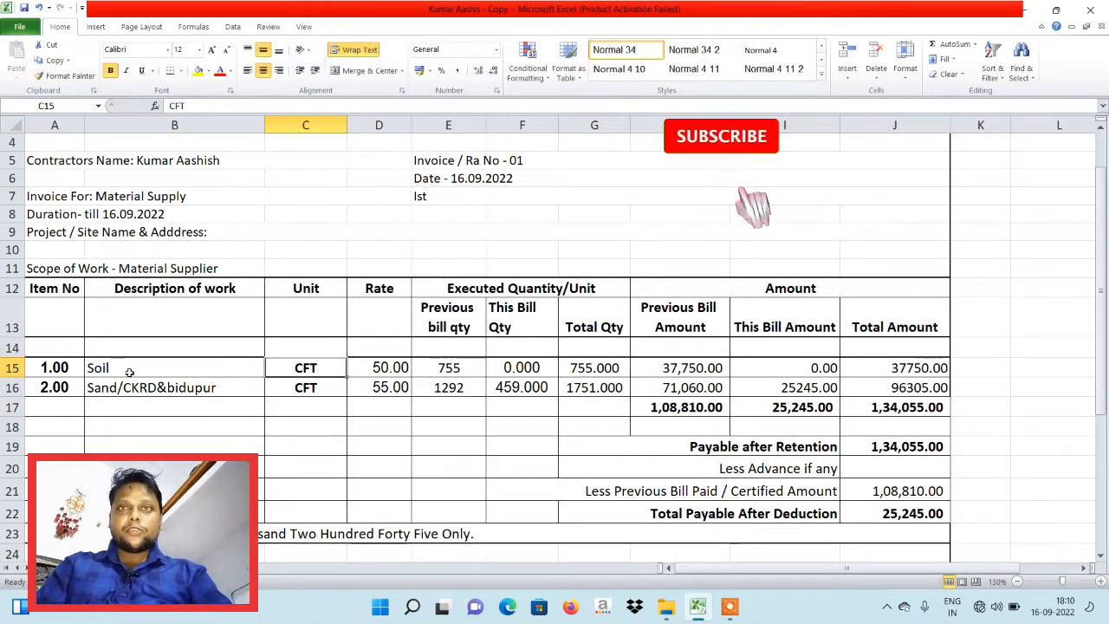
Set the unit of the Soil item in C15 to "Per Hyve/ 06 Wheeler".
{"action": "type", "text": "P"}
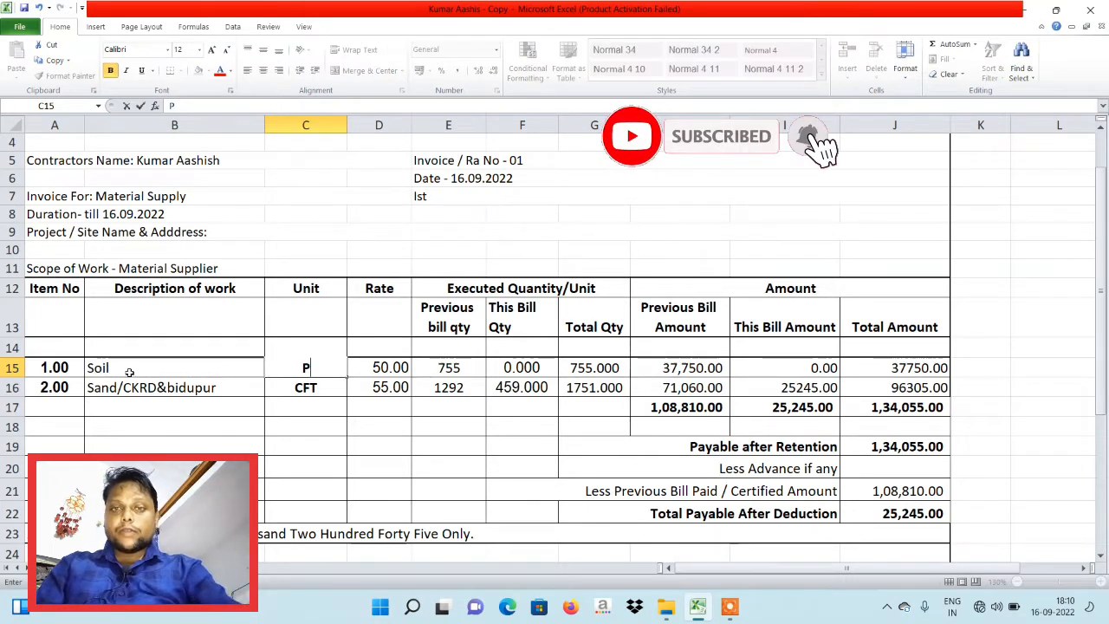
{"action": "type", "text": "er Hyv"}
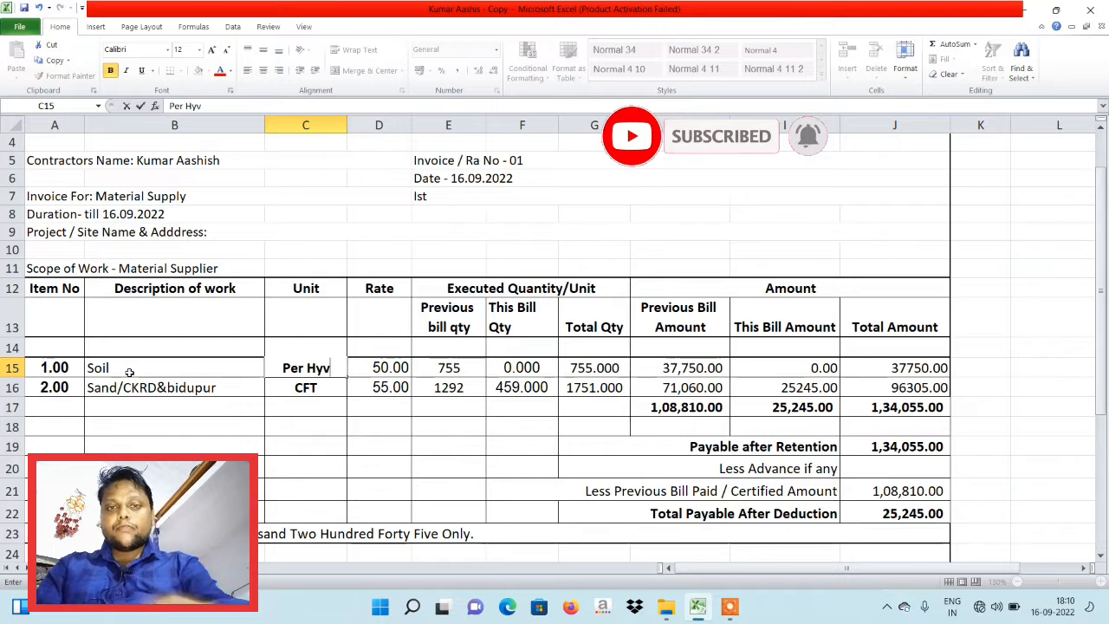
{"action": "type", "text": "e 03"}
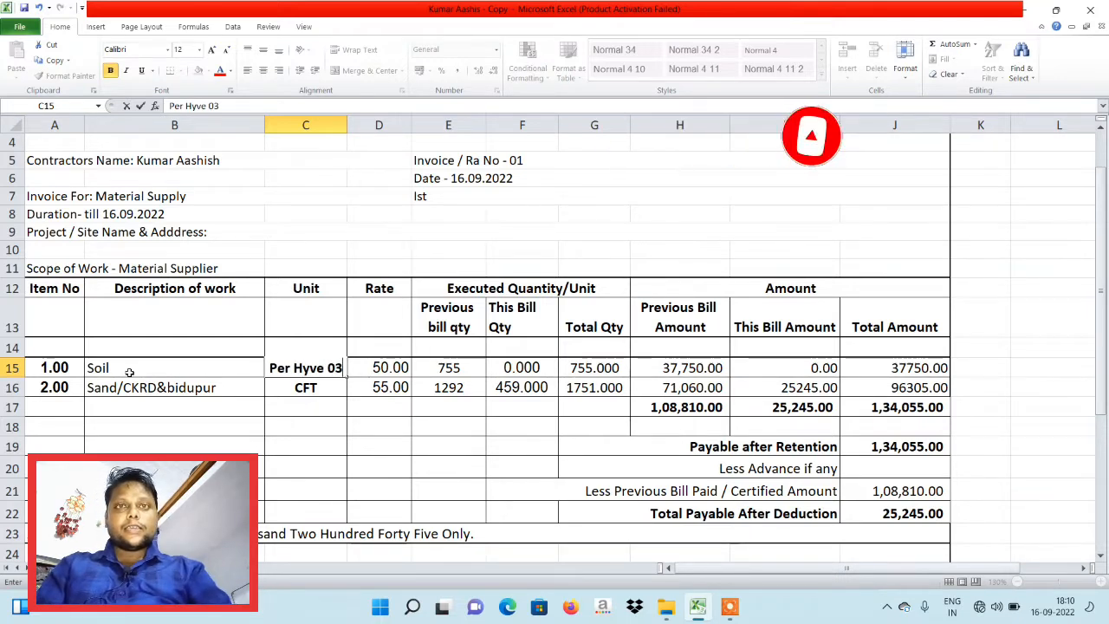
{"action": "key", "text": "BackSpace"}
{"action": "key", "text": "BackSpace"}
{"action": "key", "text": "BackSpace"}
{"action": "type", "text": "/"}
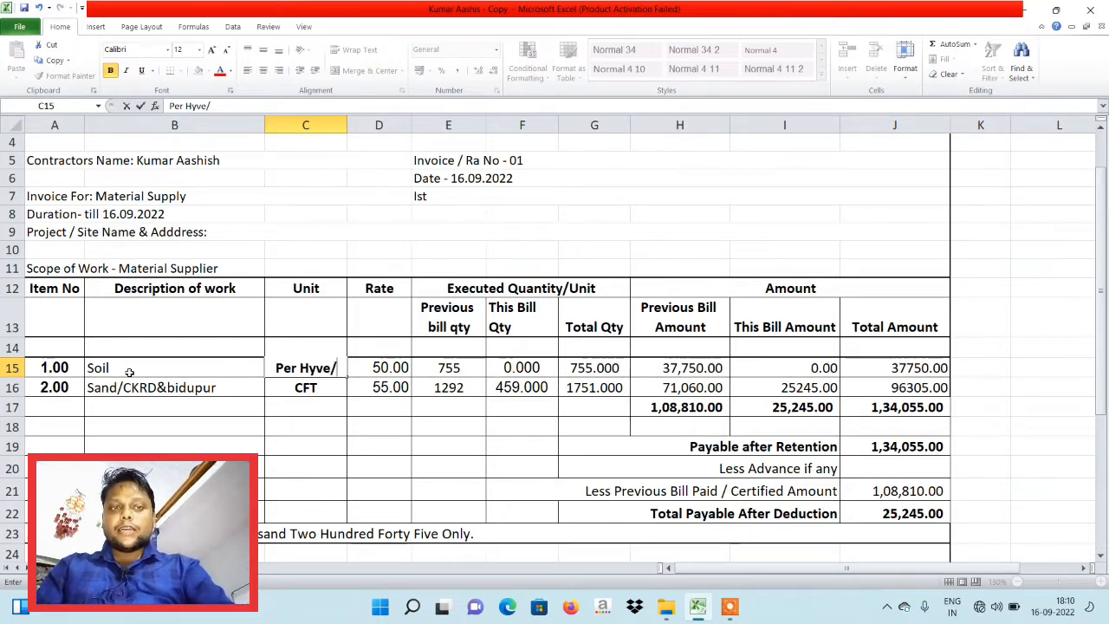
{"action": "type", "text": " 06"}
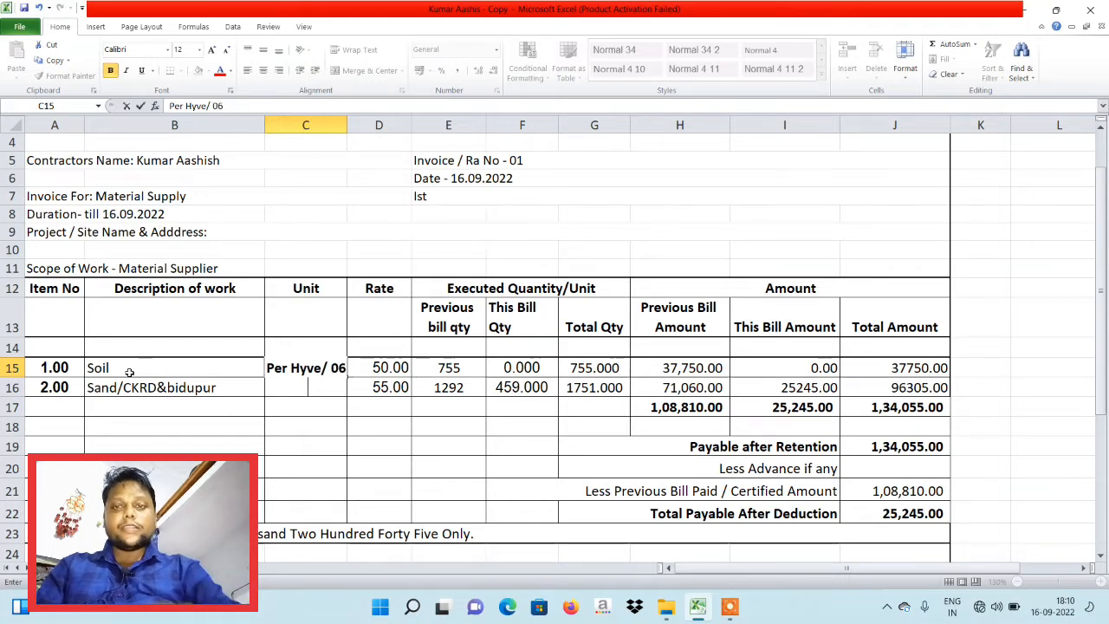
{"action": "type", "text": " Whee"}
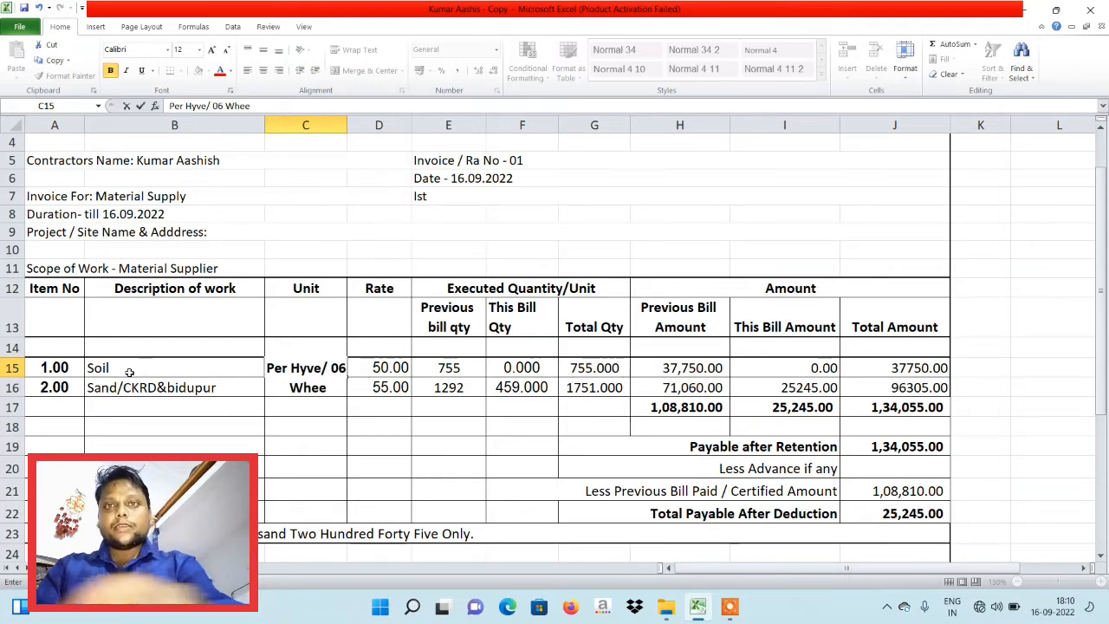
{"action": "type", "text": "ler"}
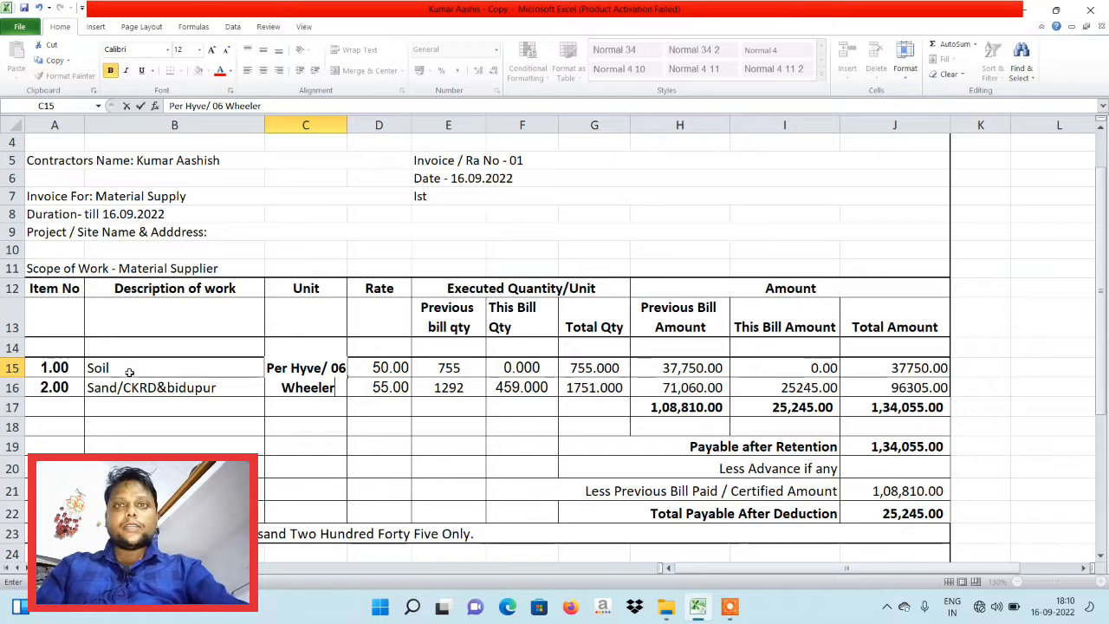
{"action": "key", "text": "Return"}
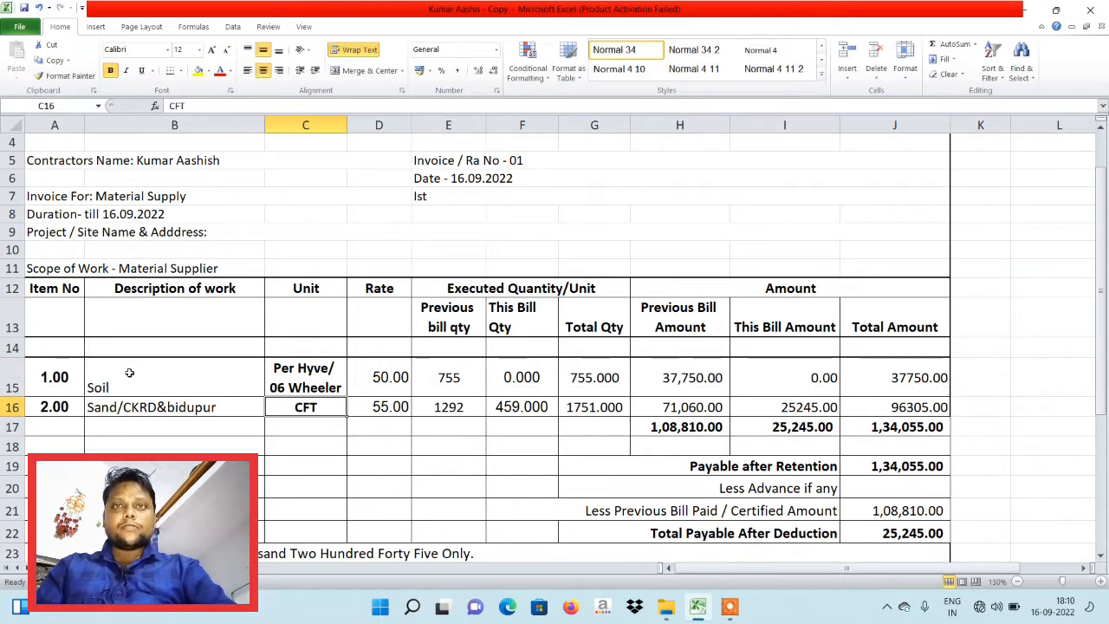
Replace the Soil item's unit in C15 with "Per Hyva".
{"action": "left_click", "coordinate": [323, 389]}
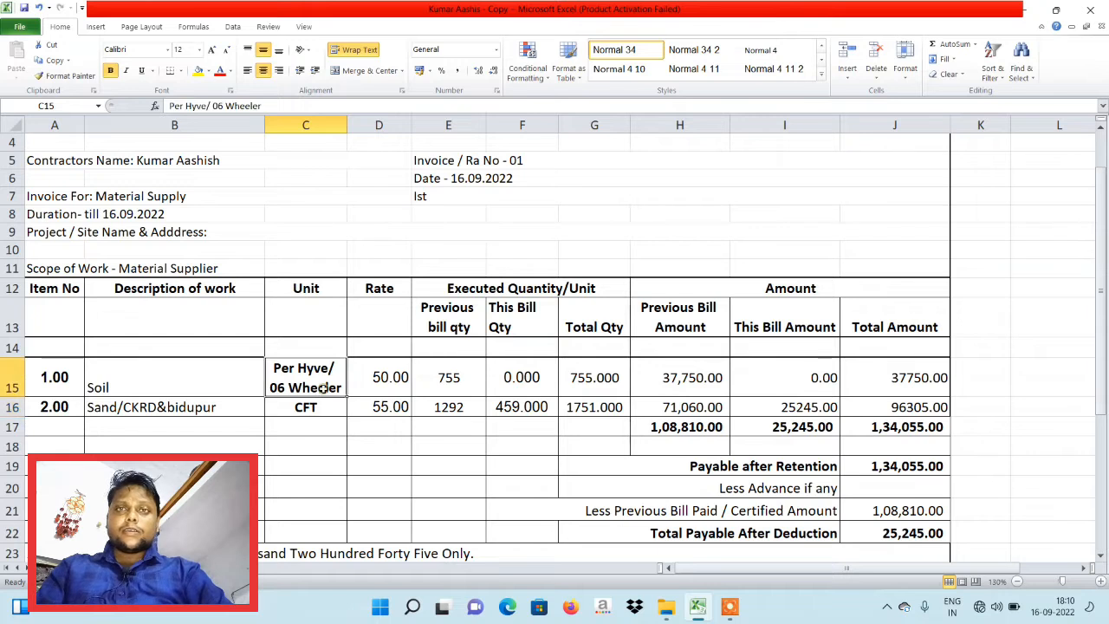
{"action": "type", "text": "P"}
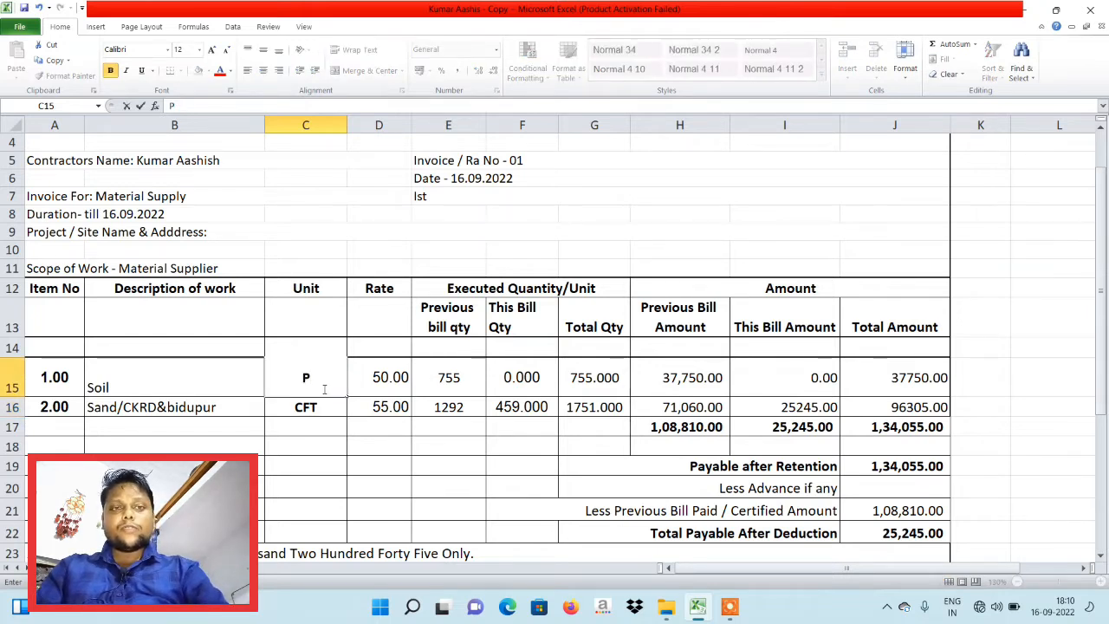
{"action": "type", "text": "er Hyve"}
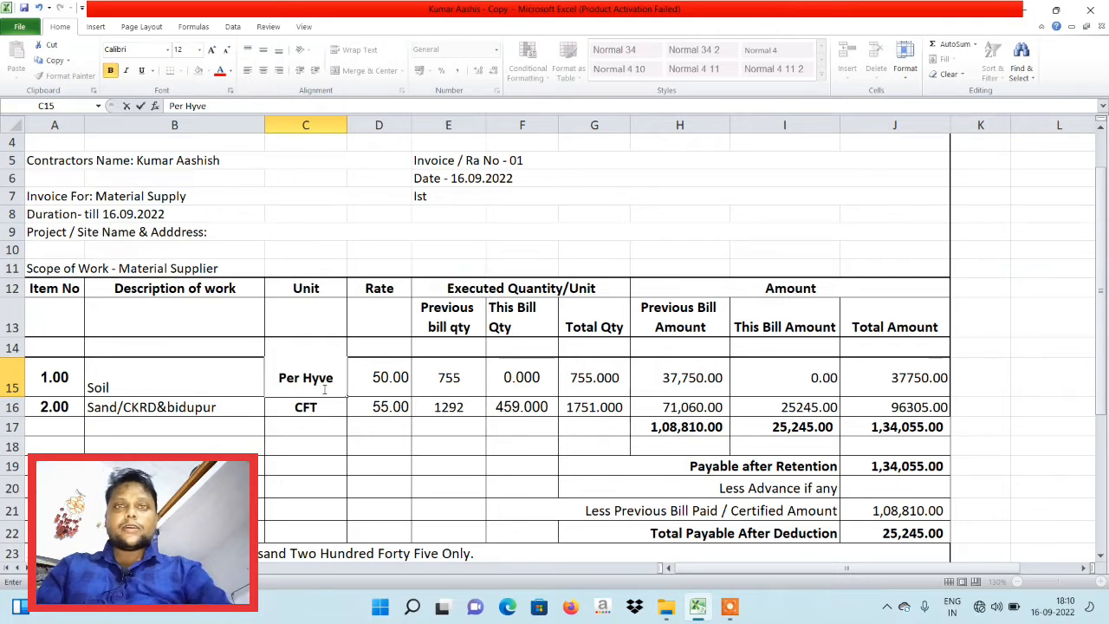
{"action": "key", "text": "BackSpace"}
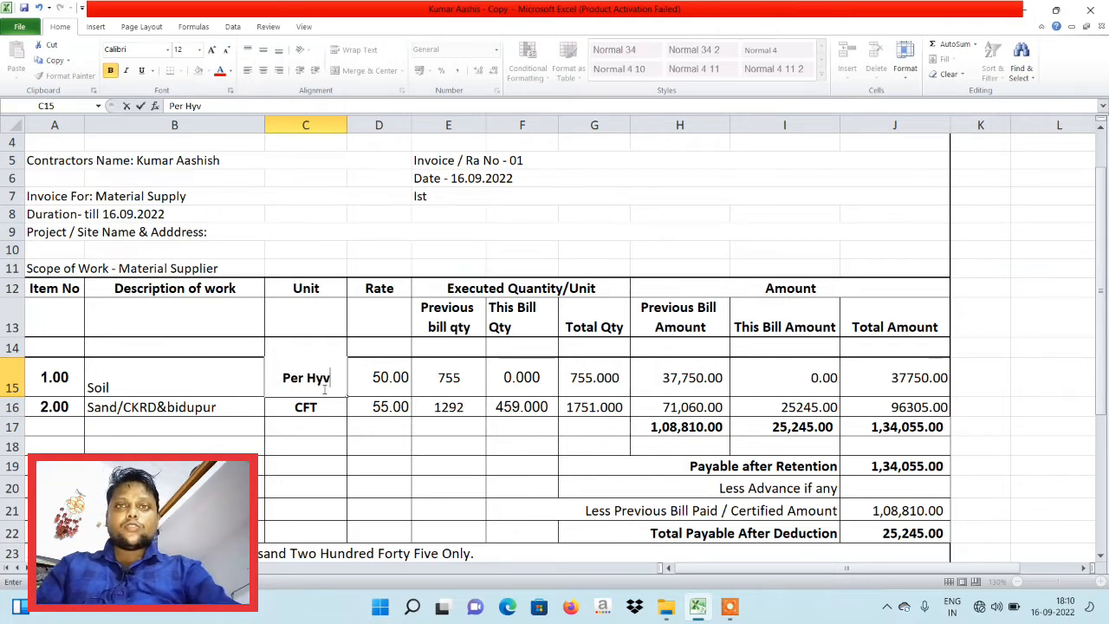
{"action": "type", "text": "a"}
{"action": "key", "text": "Return"}
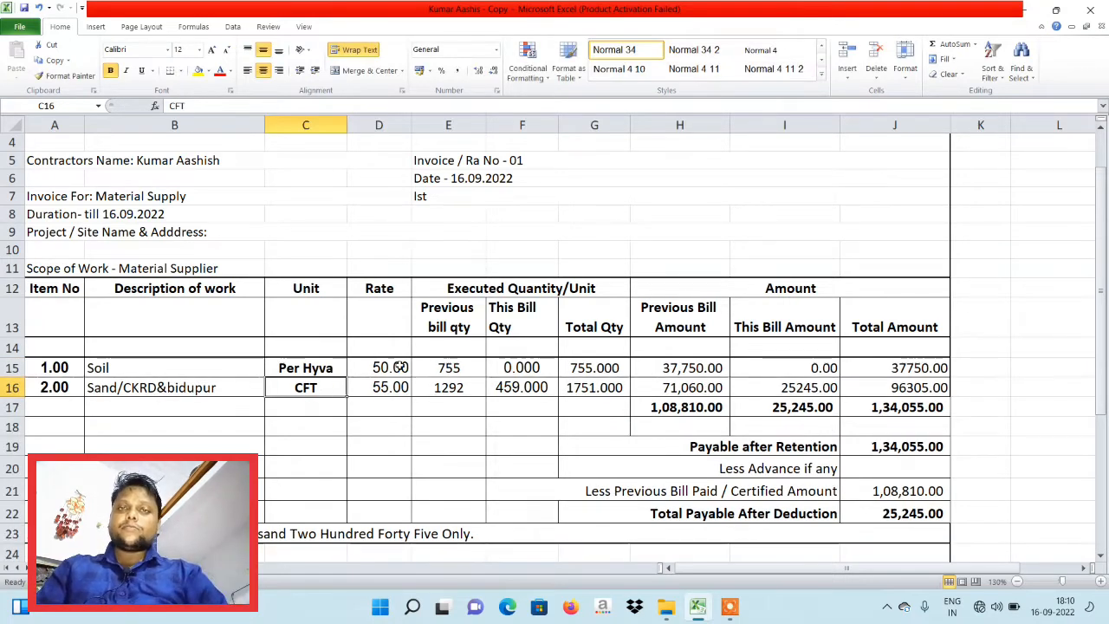
Set the rate of the Soil item in D15 to 3000.
{"action": "left_click", "coordinate": [401, 367]}
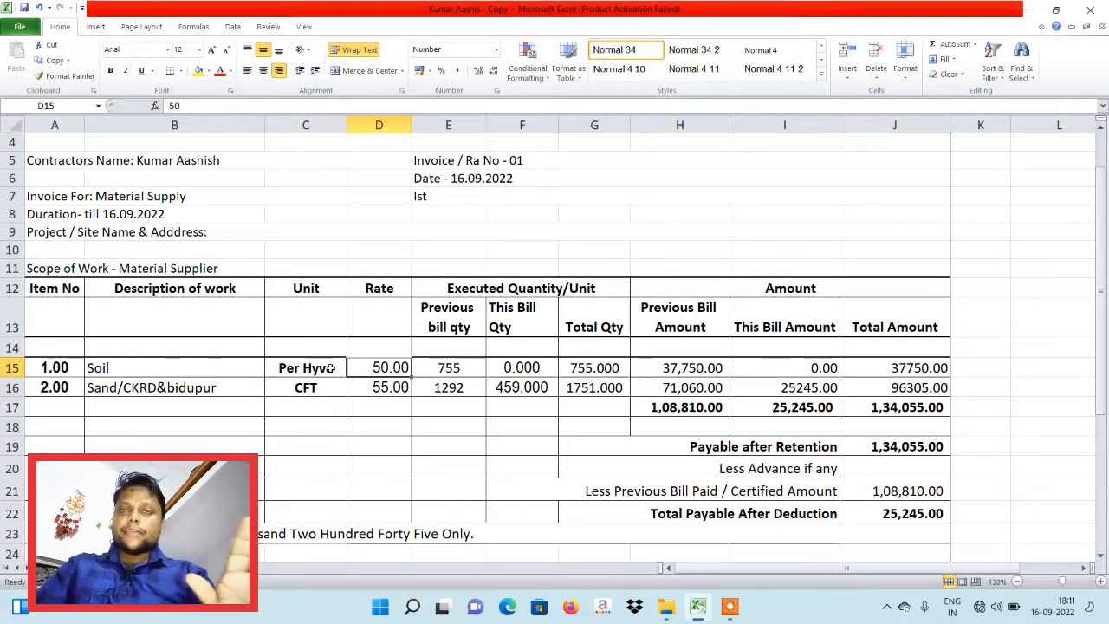
{"action": "type", "text": "3"}
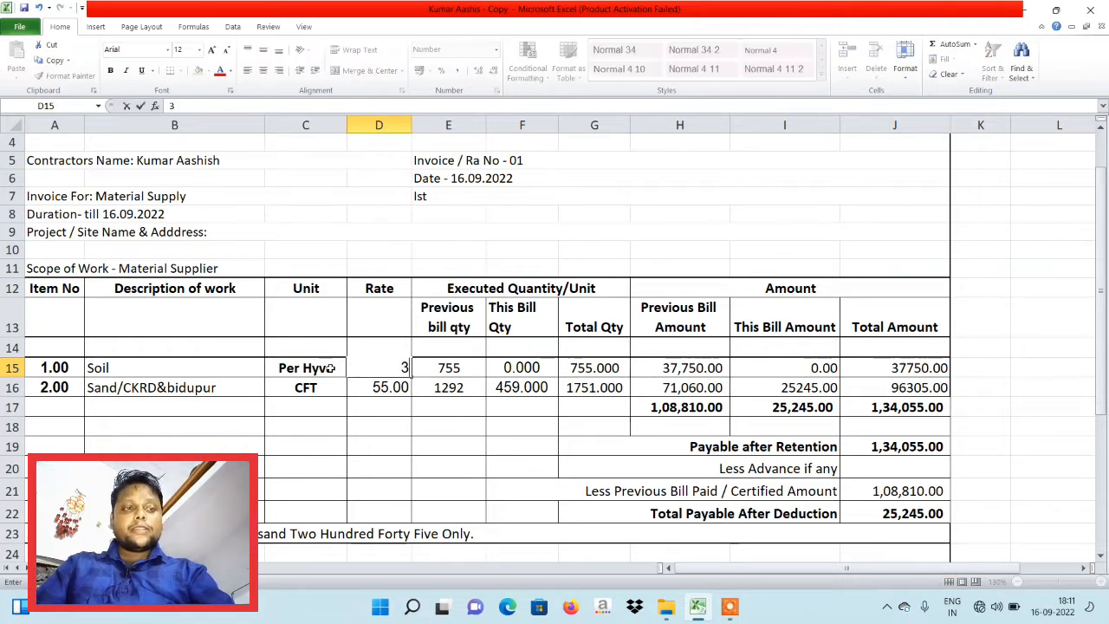
{"action": "type", "text": "0000"}
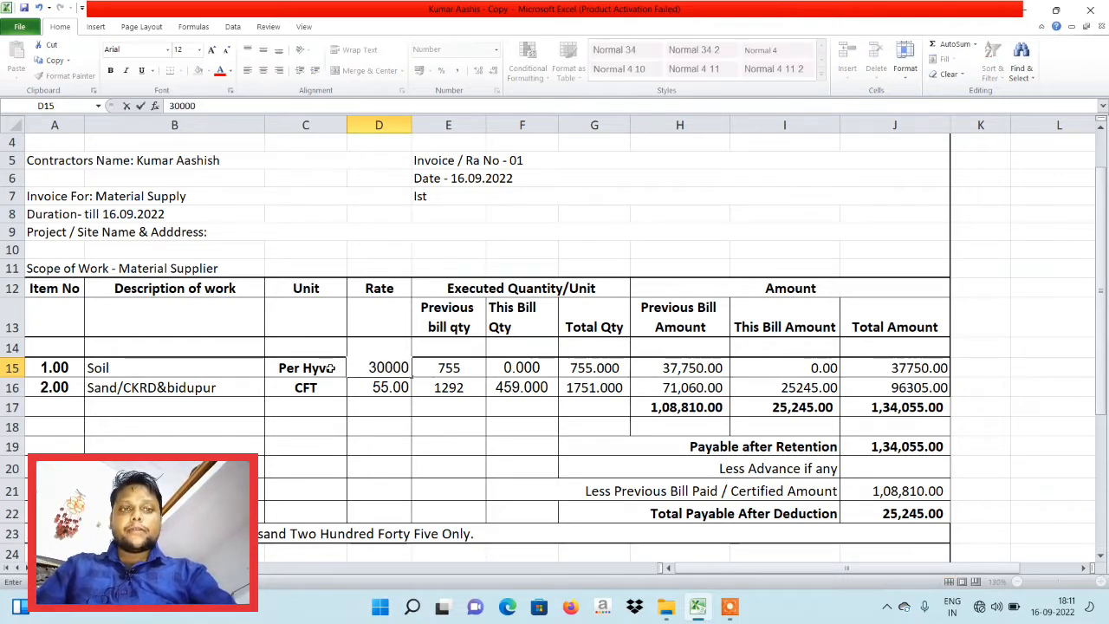
{"action": "key", "text": "BackSpace"}
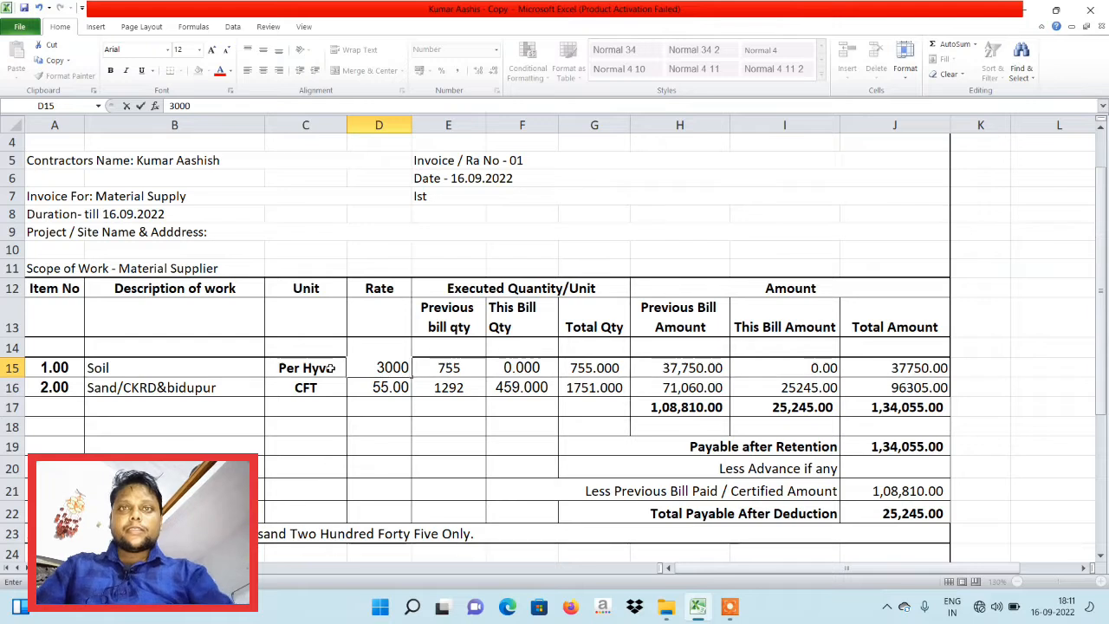
{"action": "key", "text": "Return"}
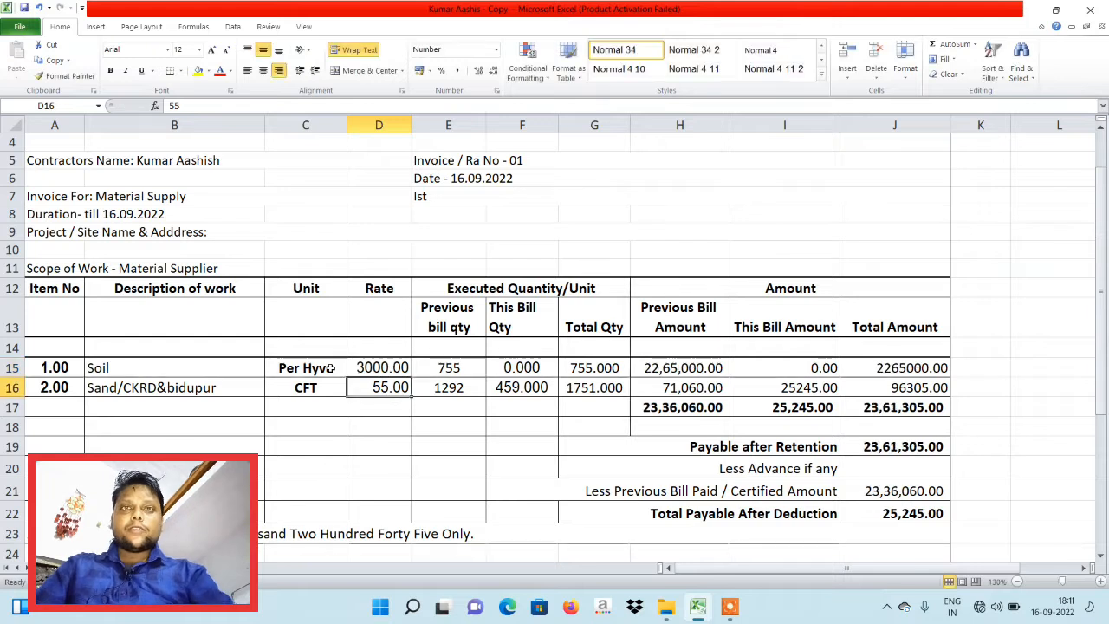
Set the Soil item's previous bill quantity to 0 and its quantity for this bill to 20.
{"action": "left_click", "coordinate": [450, 368]}
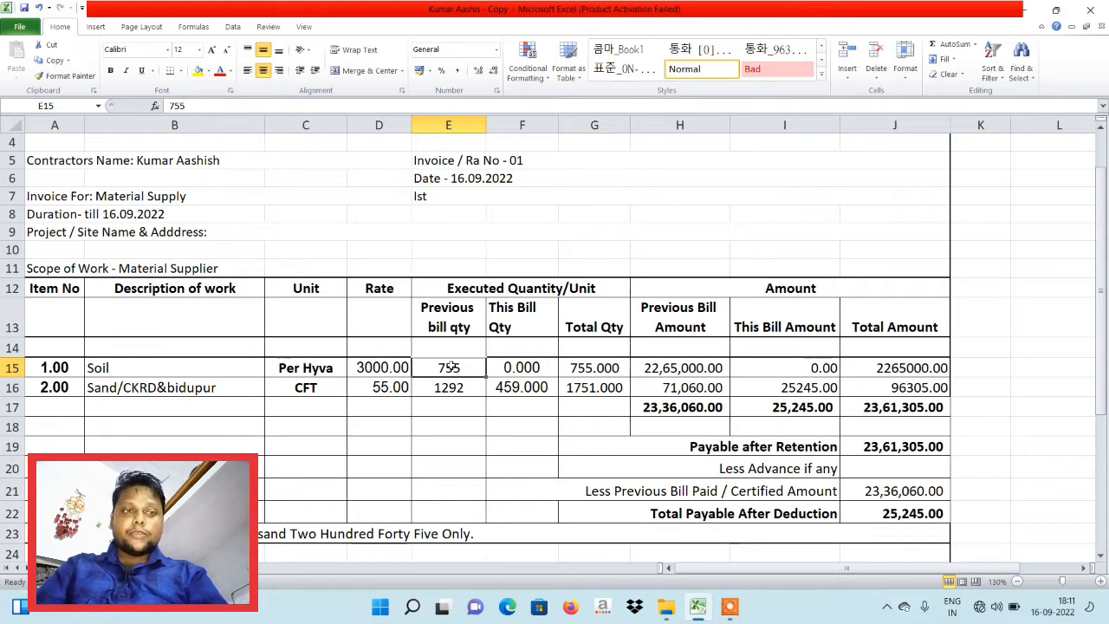
{"action": "type", "text": "0"}
{"action": "key", "text": "Tab"}
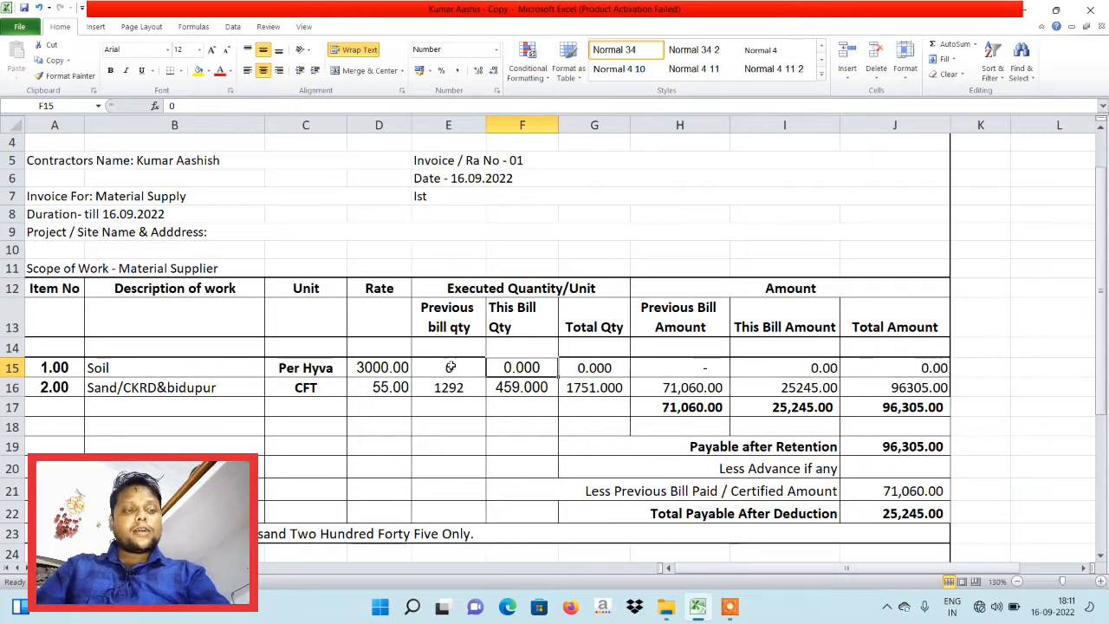
{"action": "type", "text": "20"}
{"action": "key", "text": "Return"}
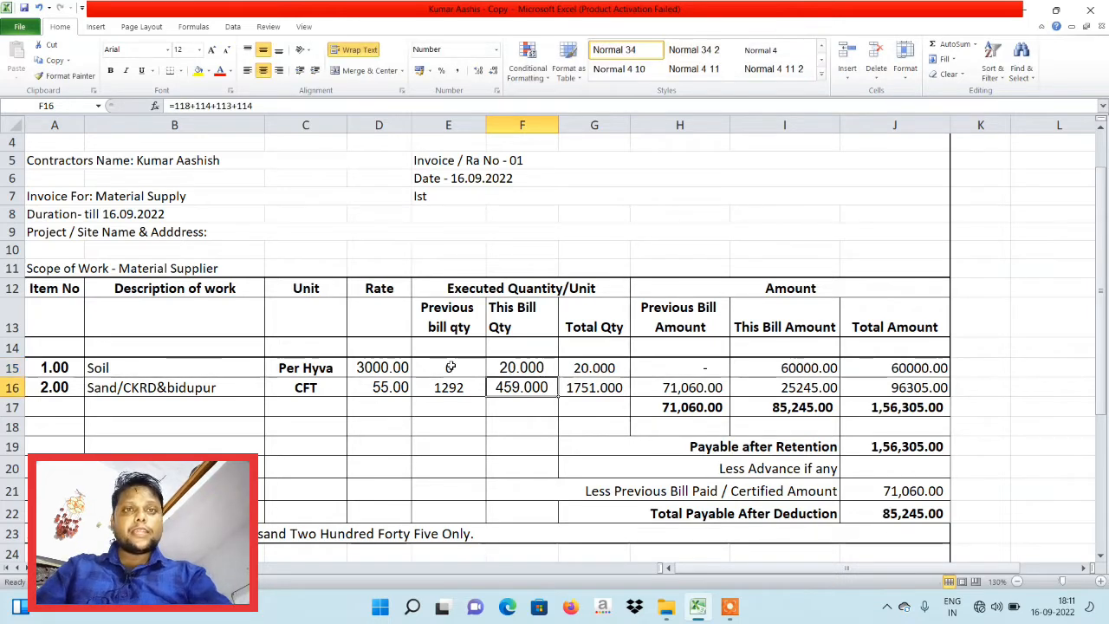
Clear the Soil item's Total Qty in G15 and re-enter it as the formula =E15+F15.
{"action": "left_click", "coordinate": [591, 365]}
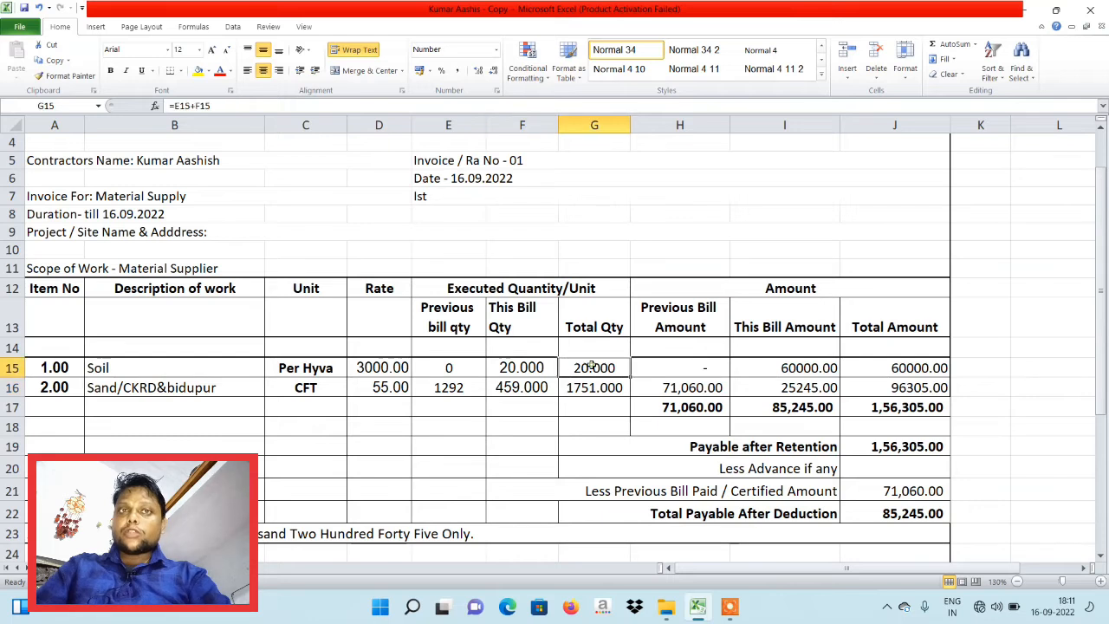
{"action": "key", "text": "Delete"}
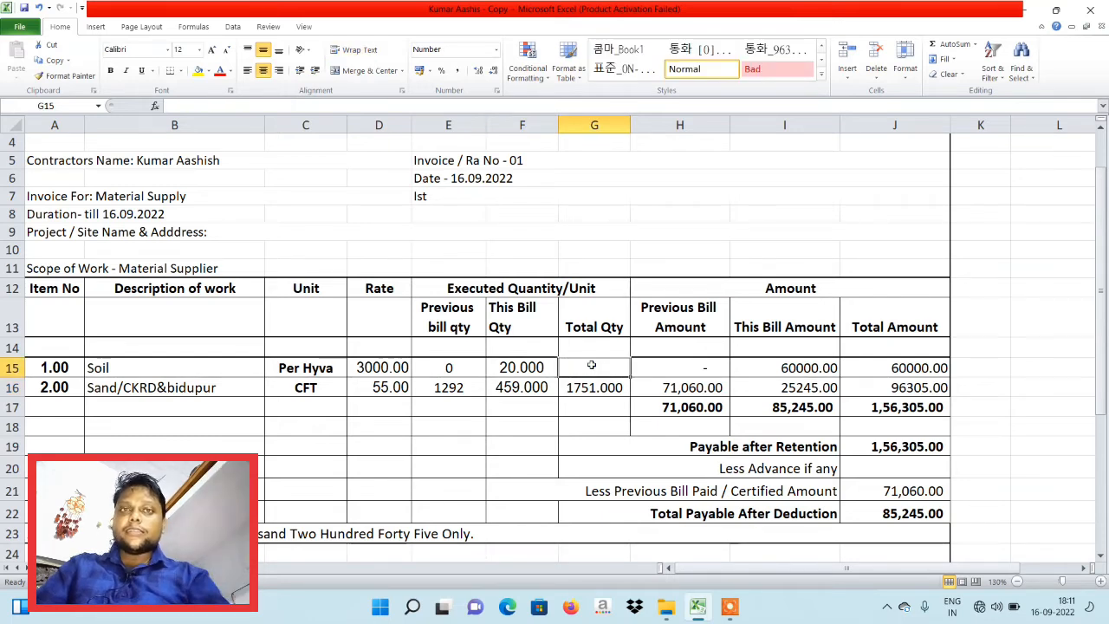
{"action": "type", "text": "="}
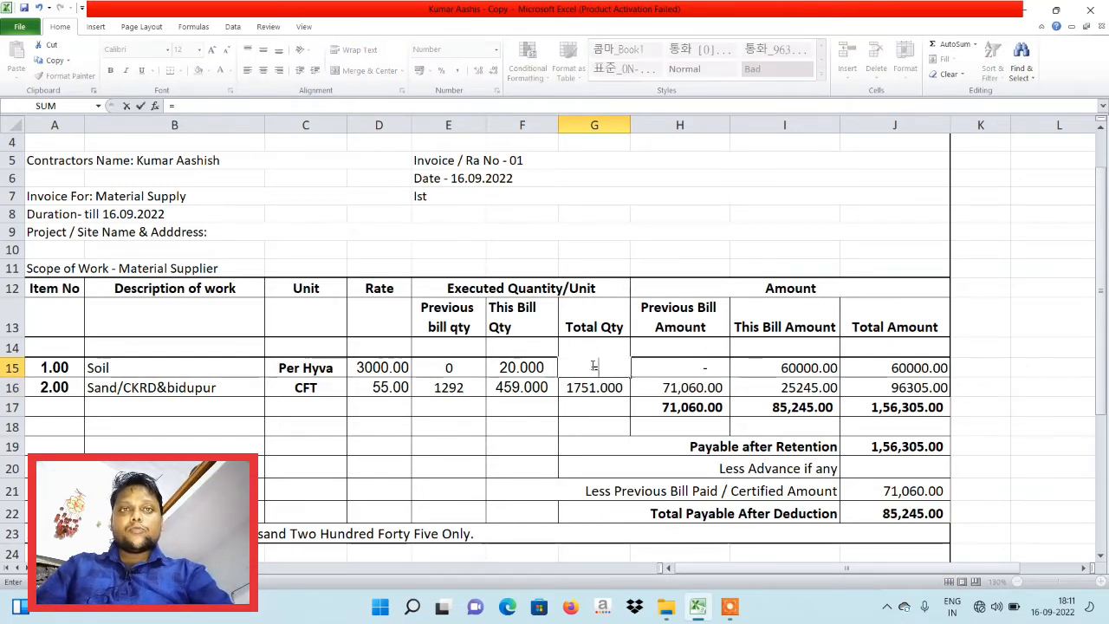
{"action": "left_click", "coordinate": [461, 369]}
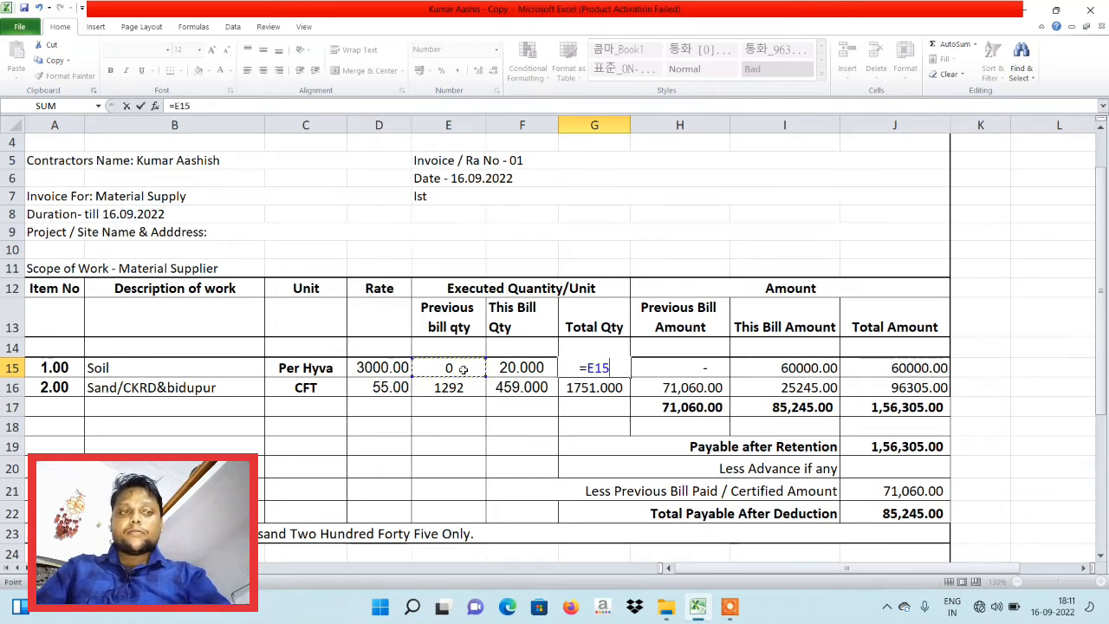
{"action": "type", "text": "+"}
{"action": "left_click", "coordinate": [517, 368]}
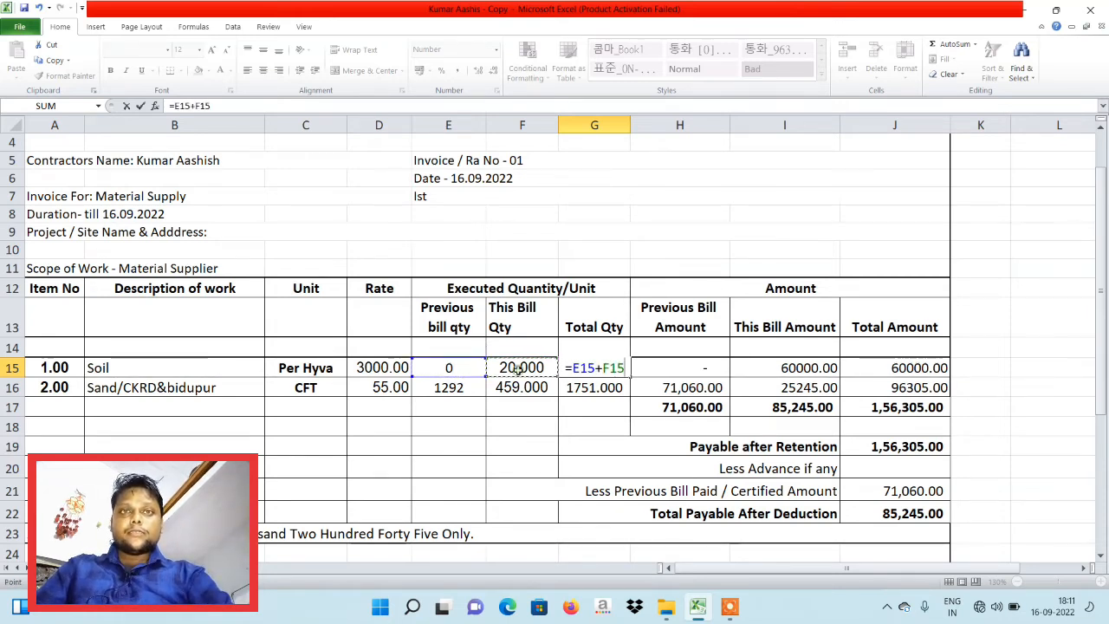
{"action": "key", "text": "Return"}
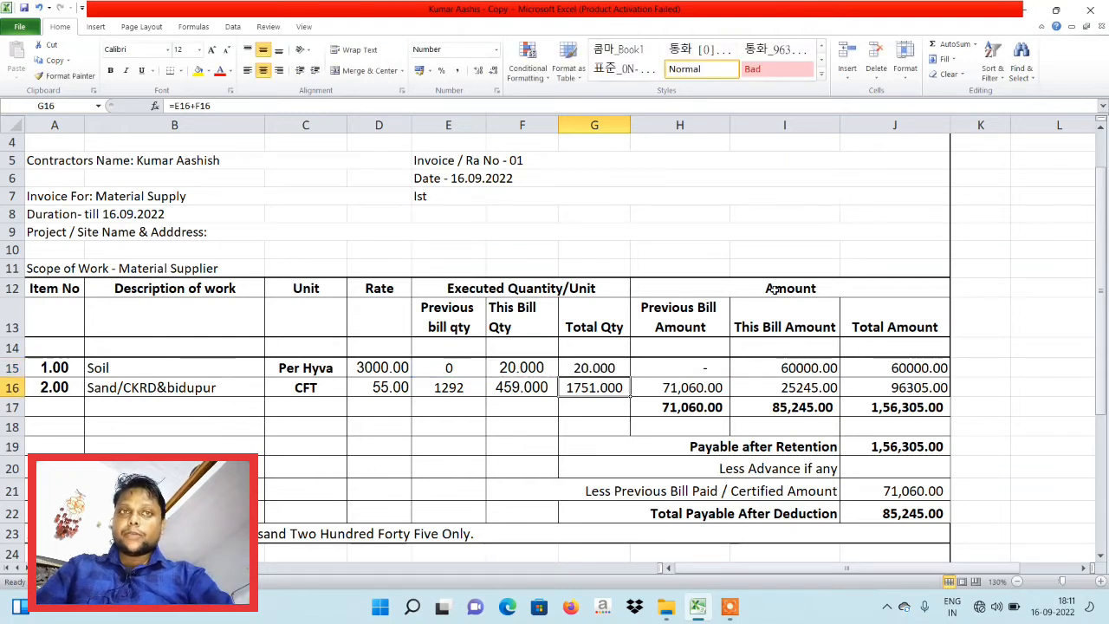
Re-enter the first Soil item's Previous Bill Amount in H15 as the formula =E15*D15.
{"action": "left_click", "coordinate": [683, 367]}
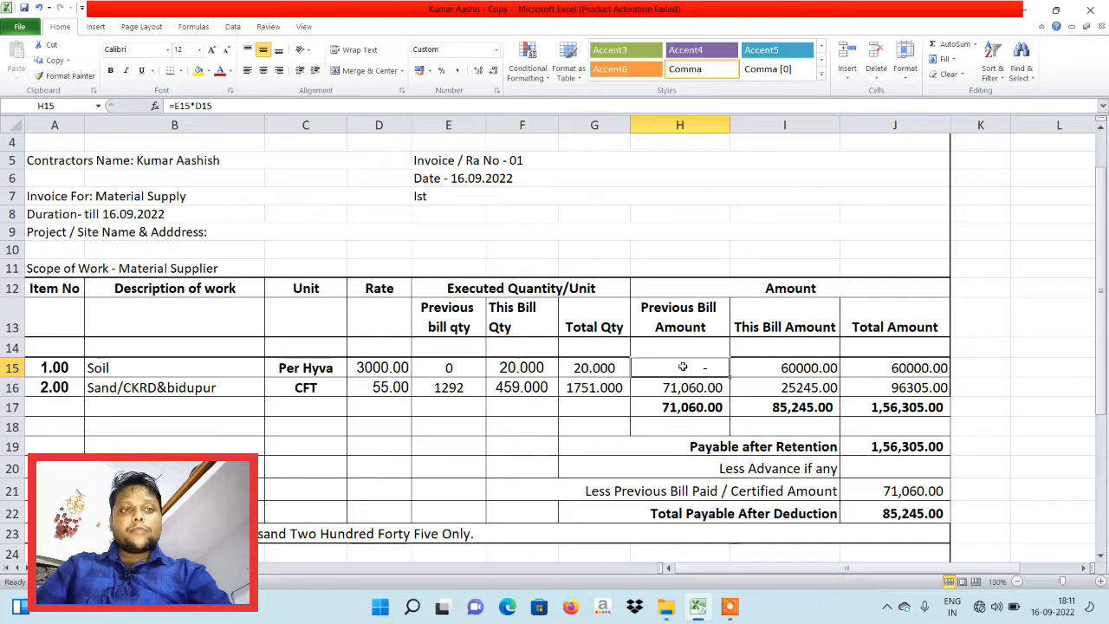
{"action": "type", "text": "="}
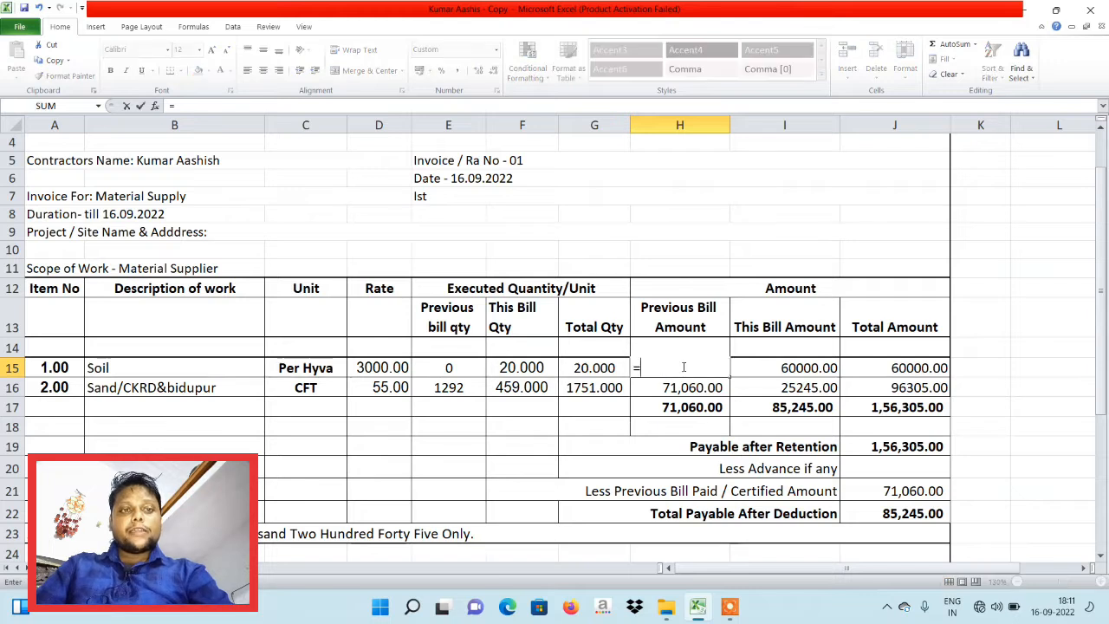
{"action": "left_click", "coordinate": [451, 367]}
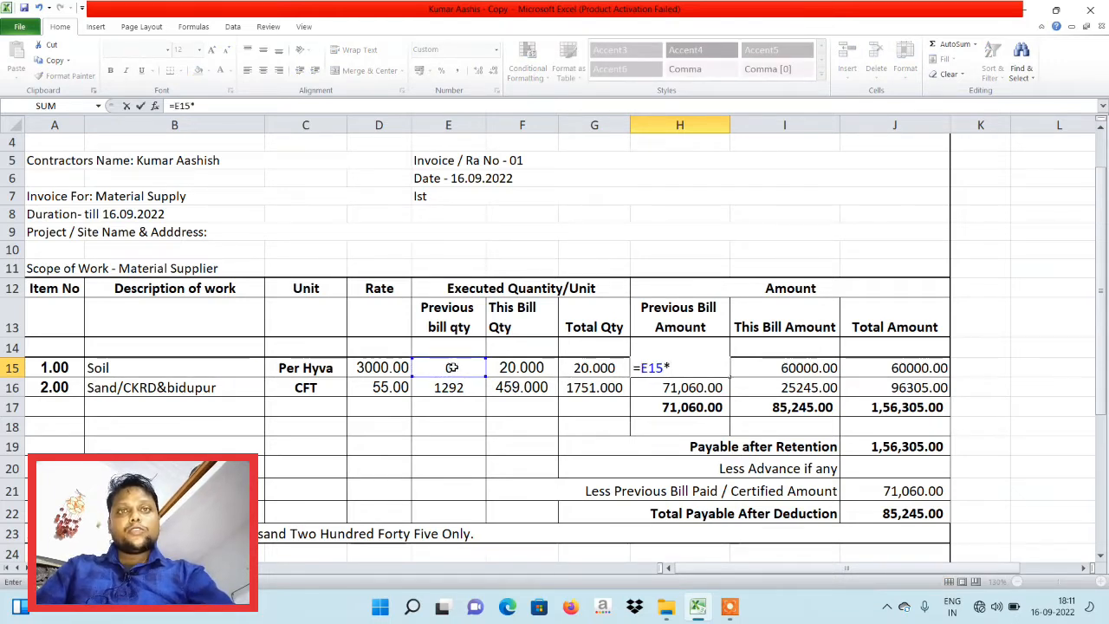
{"action": "key", "text": "Return"}
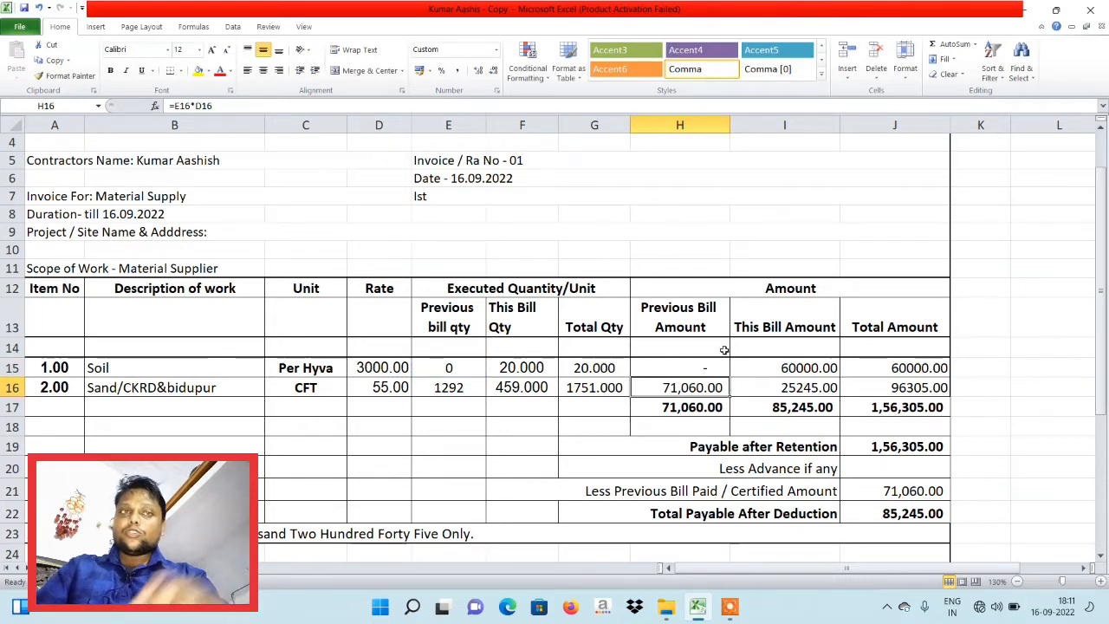
Clear the first Soil item's This Bill Amount in I15 and re-enter it as the formula =F15*D15.
{"action": "left_click", "coordinate": [807, 369]}
{"action": "key", "text": "Delete"}
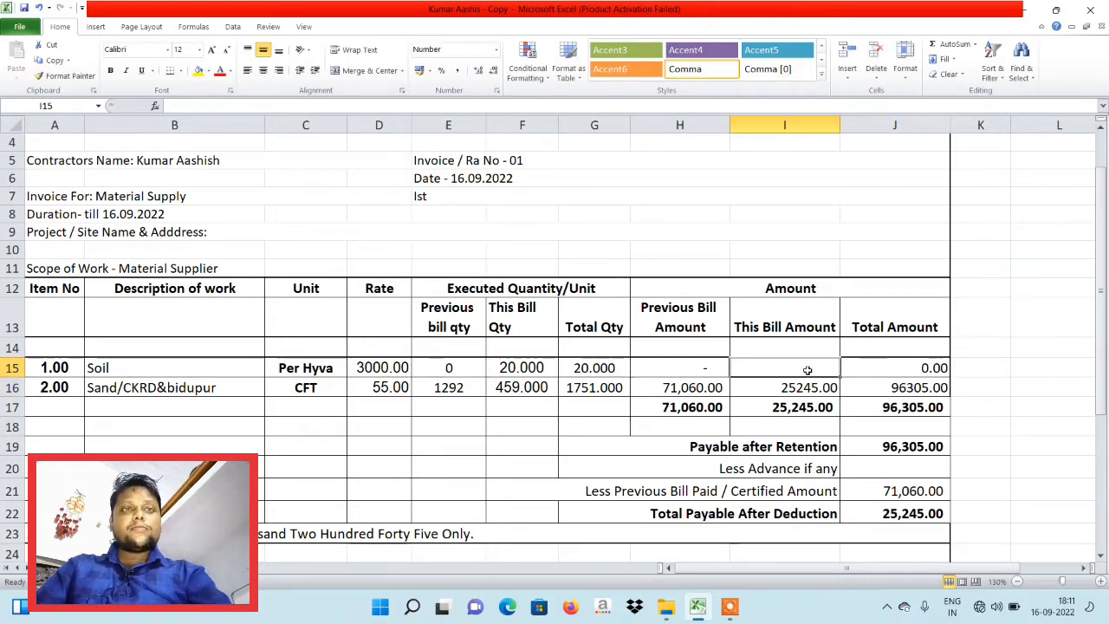
{"action": "type", "text": "="}
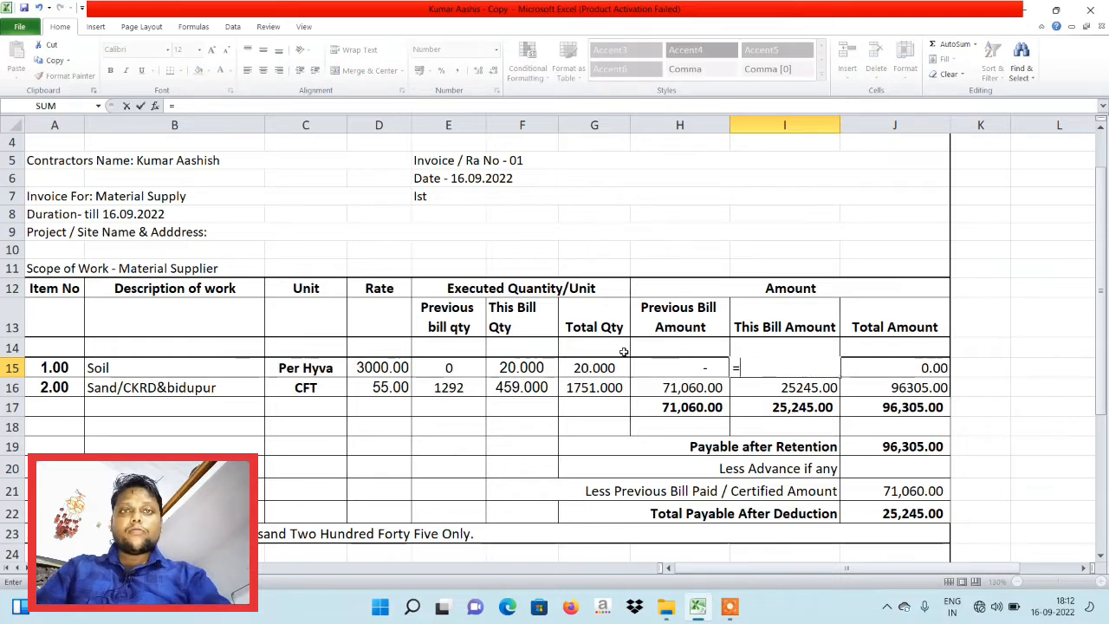
{"action": "left_click", "coordinate": [525, 365]}
{"action": "type", "text": "*"}
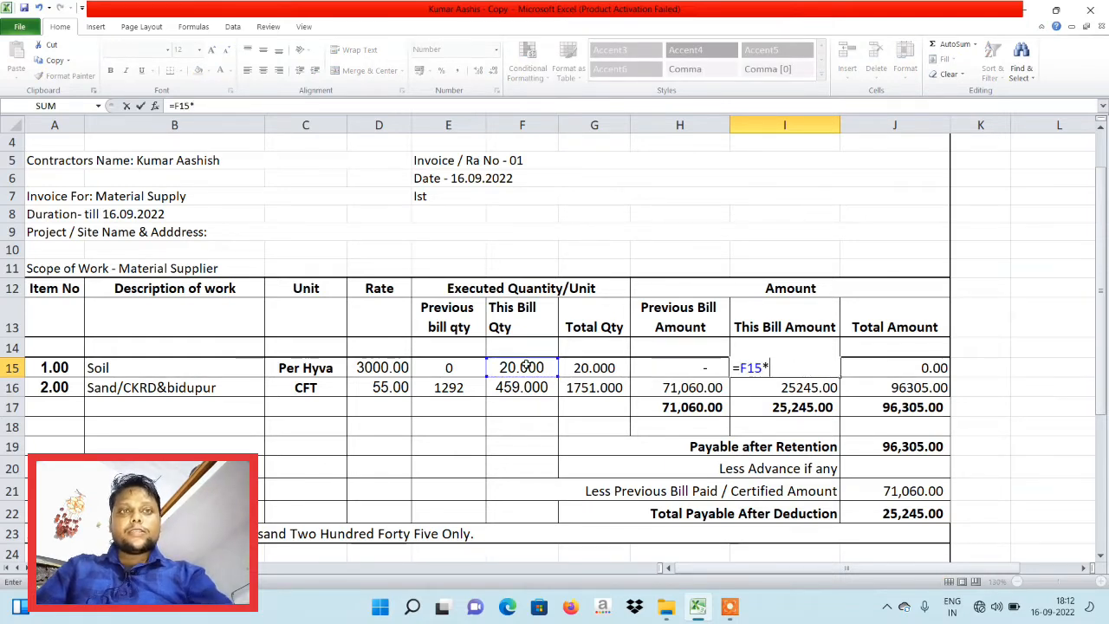
{"action": "left_click", "coordinate": [367, 368]}
{"action": "key", "text": "Return"}
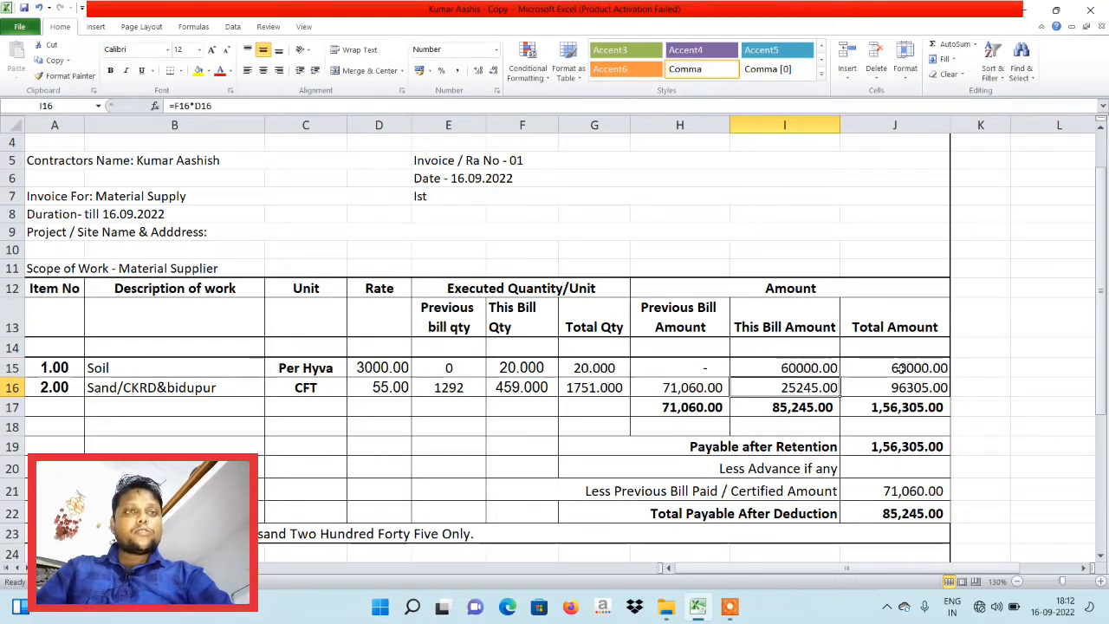
Clear the first Soil item's Total Amount in J15 and re-enter it as the formula =H15+I15.
{"action": "left_click", "coordinate": [898, 367]}
{"action": "key", "text": "Delete"}
{"action": "type", "text": "="}
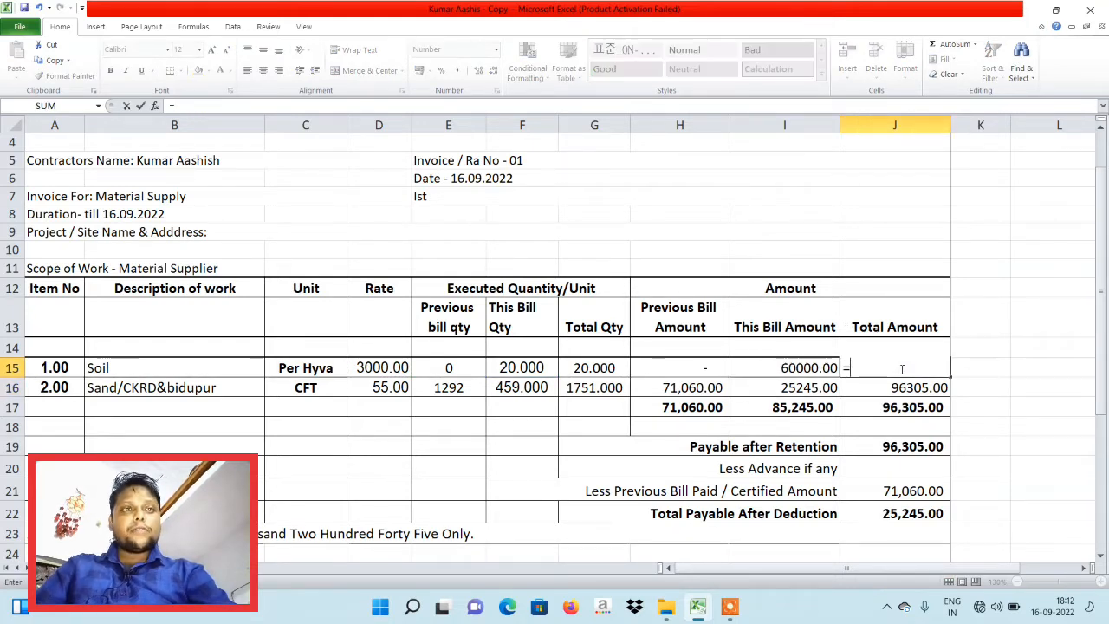
{"action": "left_click", "coordinate": [693, 370]}
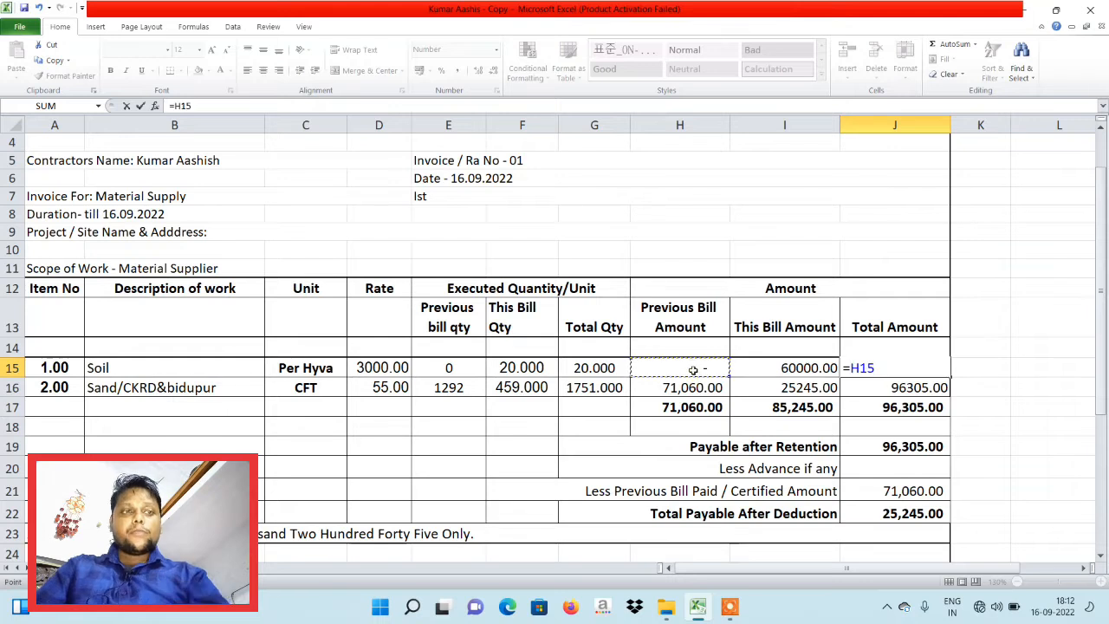
{"action": "type", "text": "+"}
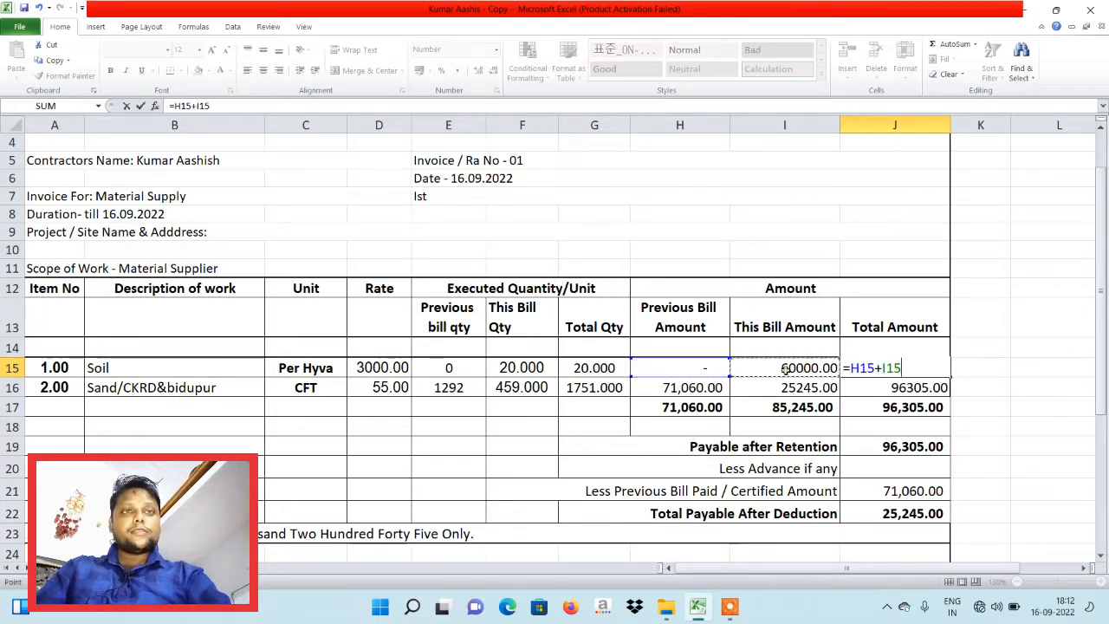
{"action": "key", "text": "Return"}
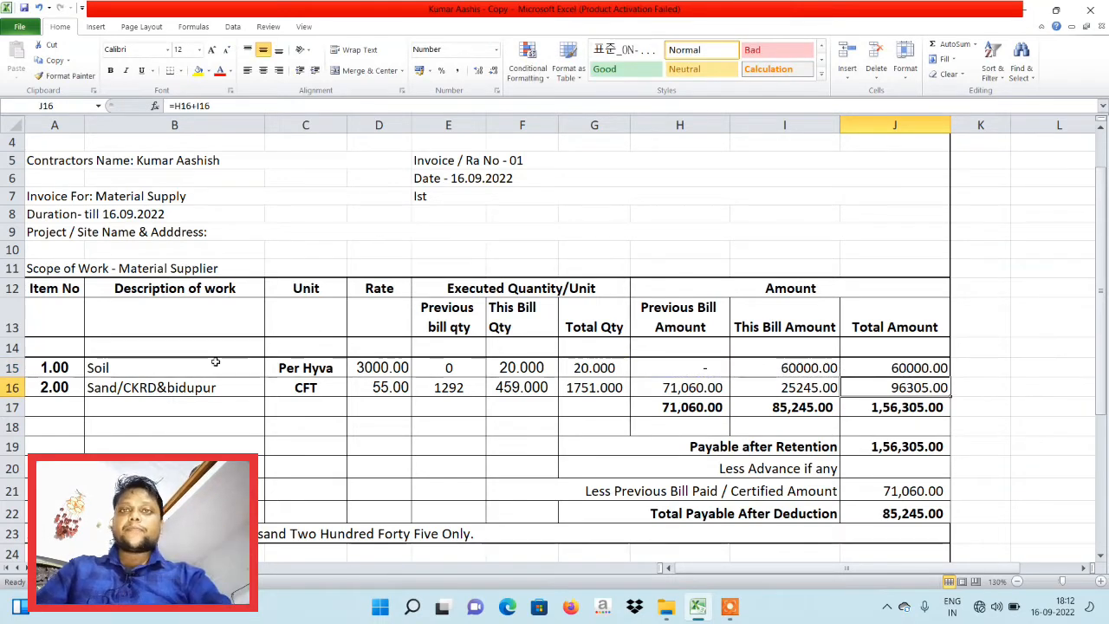
Replace item 2.00's description in B16 with "Soil" and copy the unit "Per Hyva" from C15 into C16.
{"action": "left_click", "coordinate": [145, 385]}
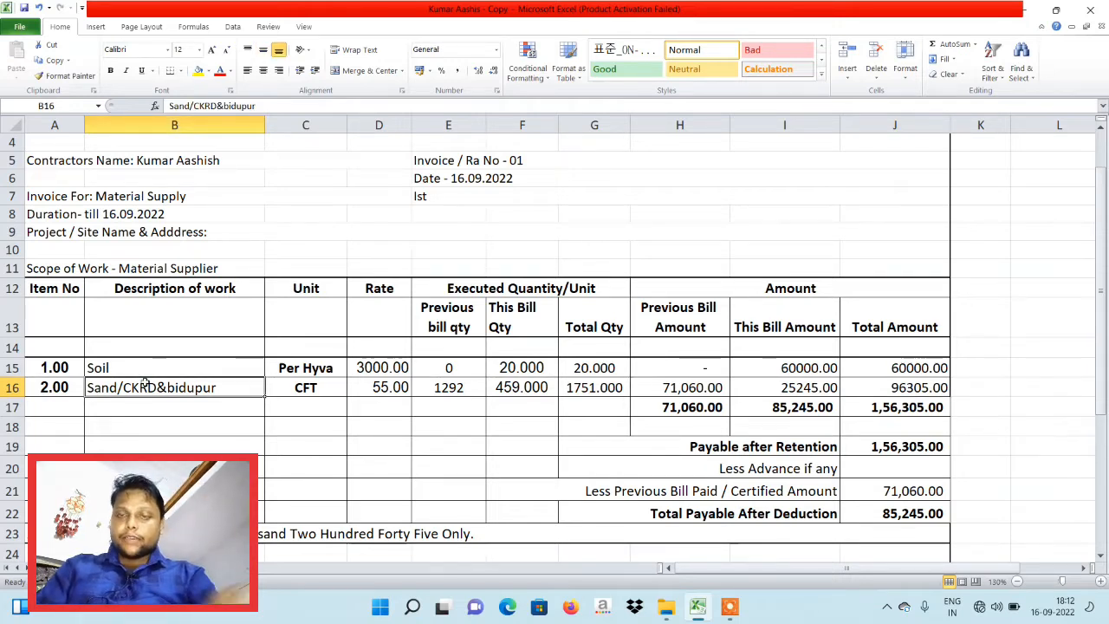
{"action": "type", "text": "Soil"}
{"action": "key", "text": "Tab"}
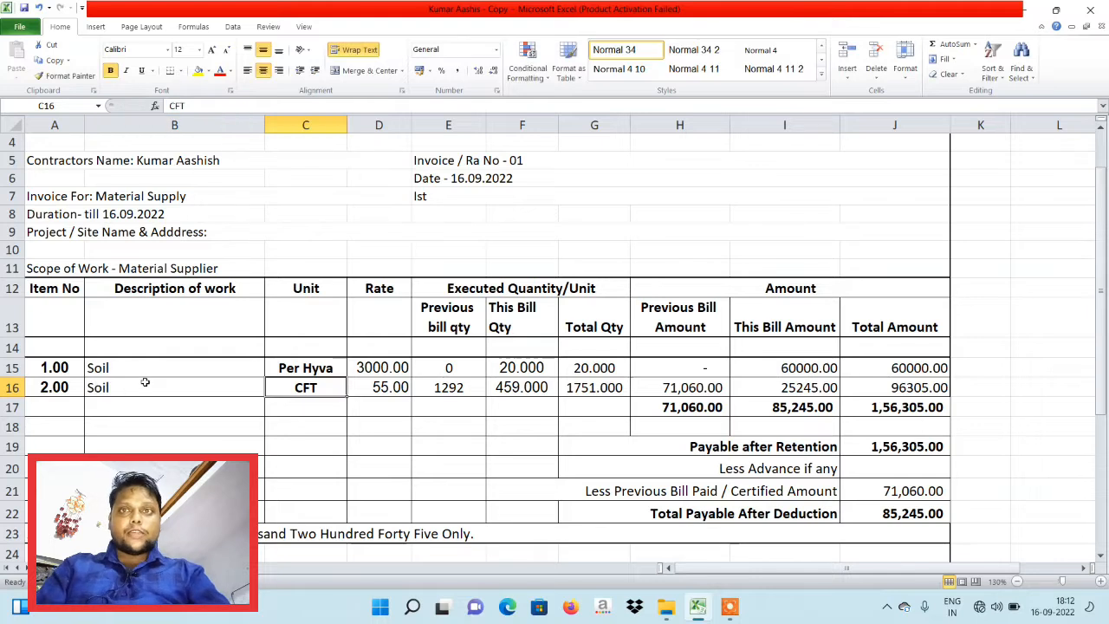
{"action": "left_click", "coordinate": [314, 369]}
{"action": "key", "text": "ctrl+c"}
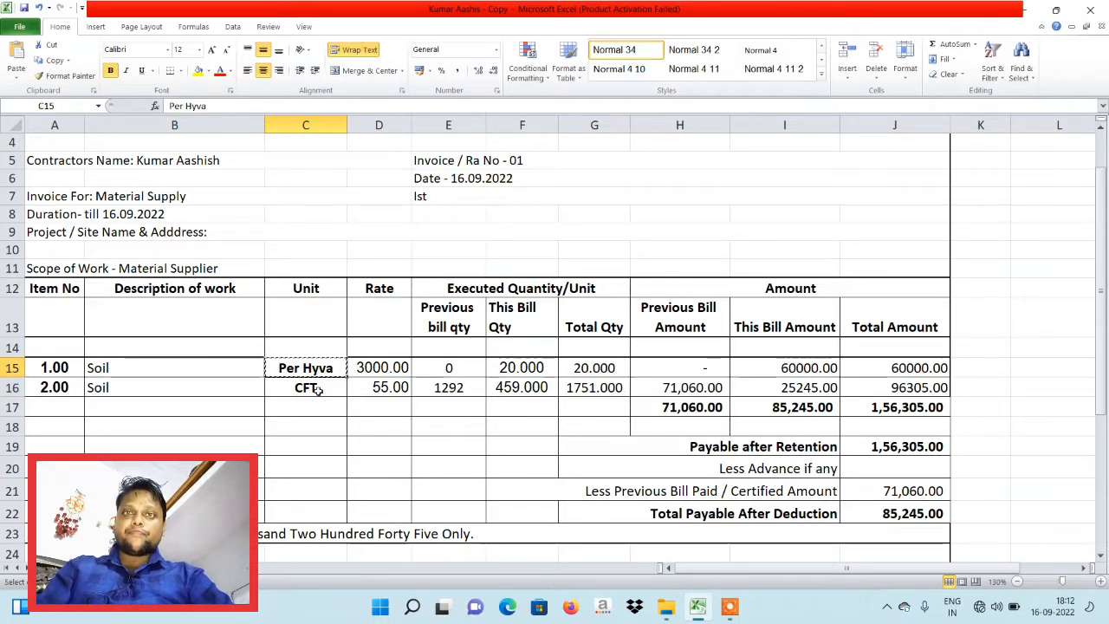
{"action": "left_click", "coordinate": [309, 389]}
{"action": "key", "text": "ctrl+v"}
Set the rate of item 2.00 in D16 to 4000.
{"action": "left_click", "coordinate": [391, 386]}
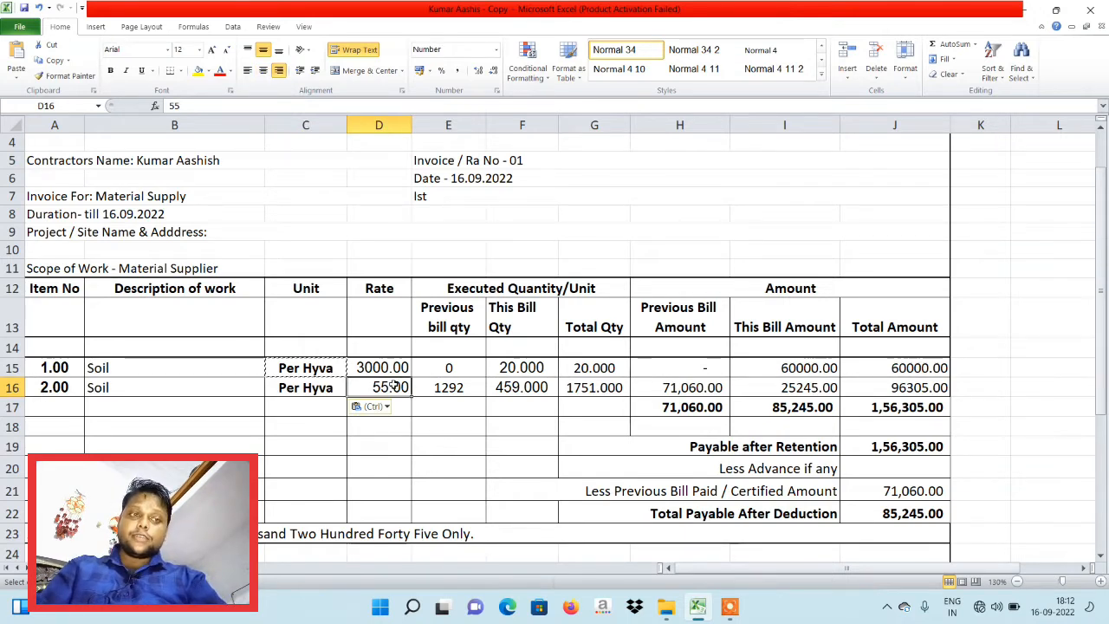
{"action": "type", "text": "4000"}
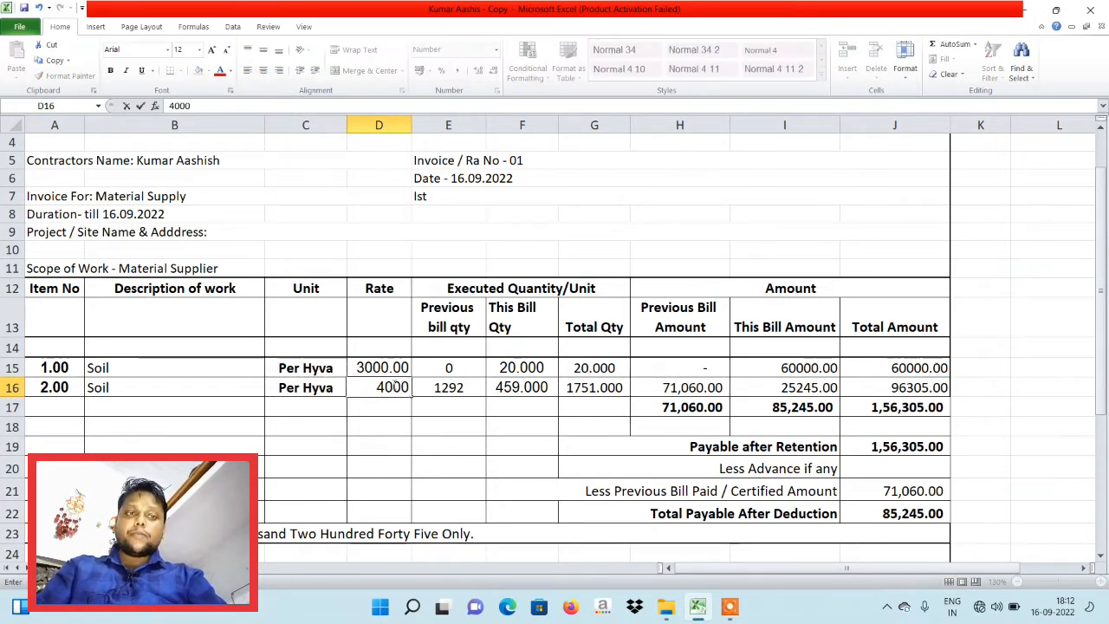
{"action": "key", "text": "Tab"}
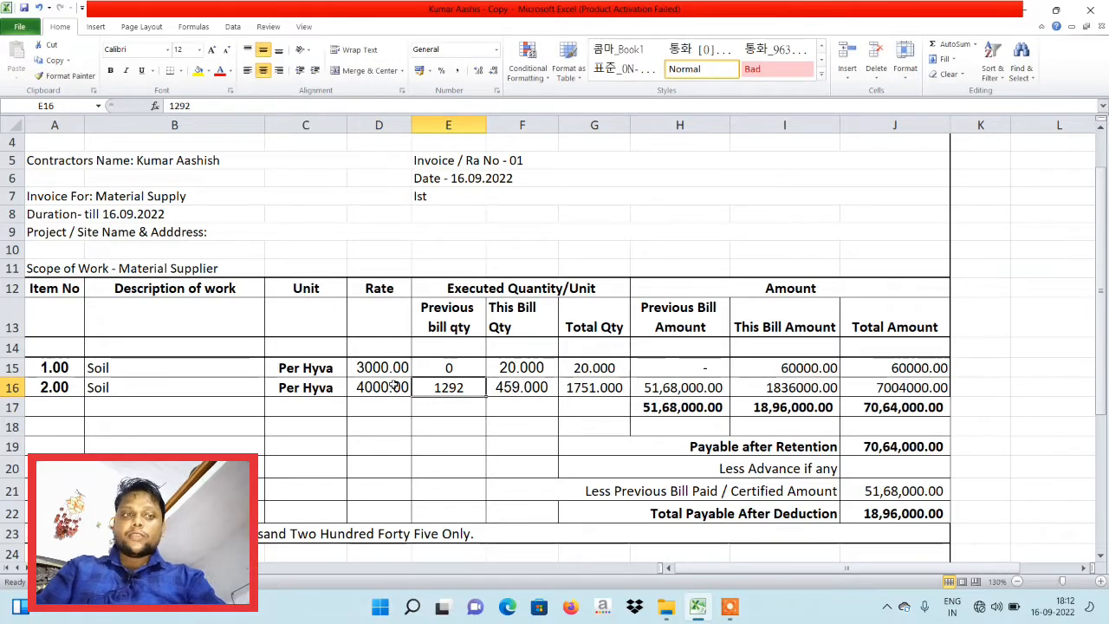
Set item 2.00's previous bill quantity to 0 and its quantity for this bill to 10.
{"action": "type", "text": "0"}
{"action": "key", "text": "Tab"}
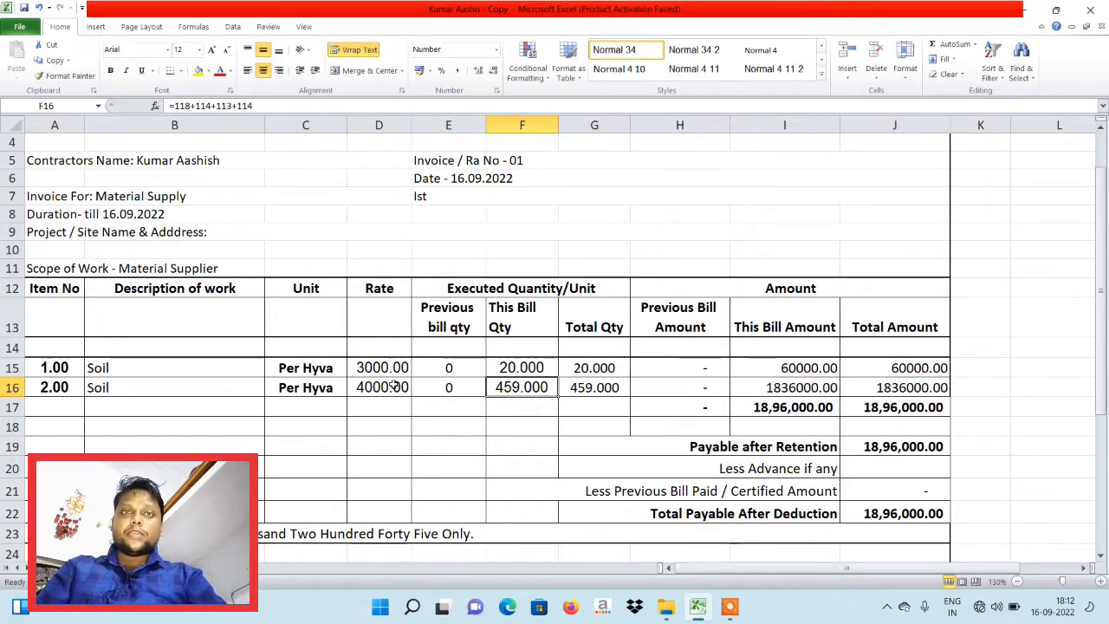
{"action": "type", "text": "10"}
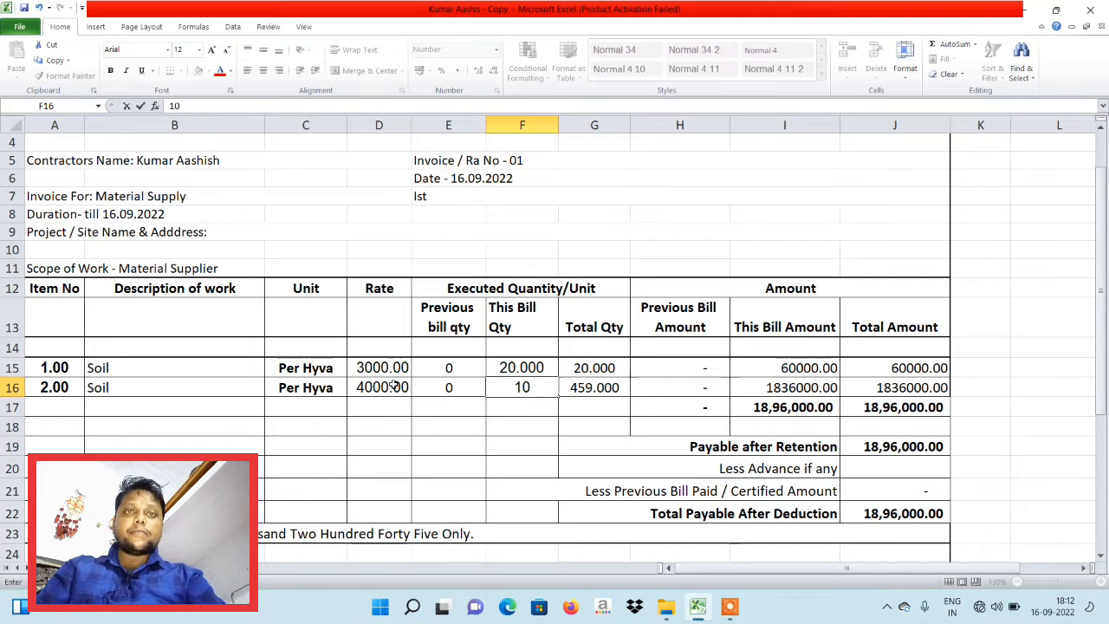
{"action": "key", "text": "Tab"}
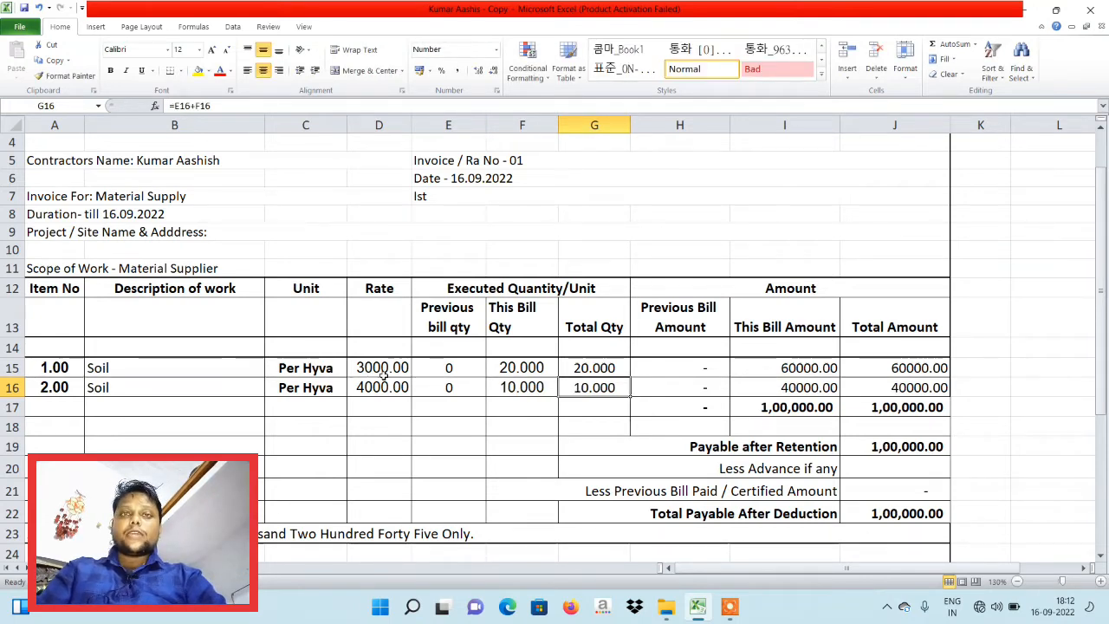
Copy the total quantity and amount formulas from G15:J15 into row 16, starting at G16.
{"action": "left_click", "coordinate": [525, 367]}
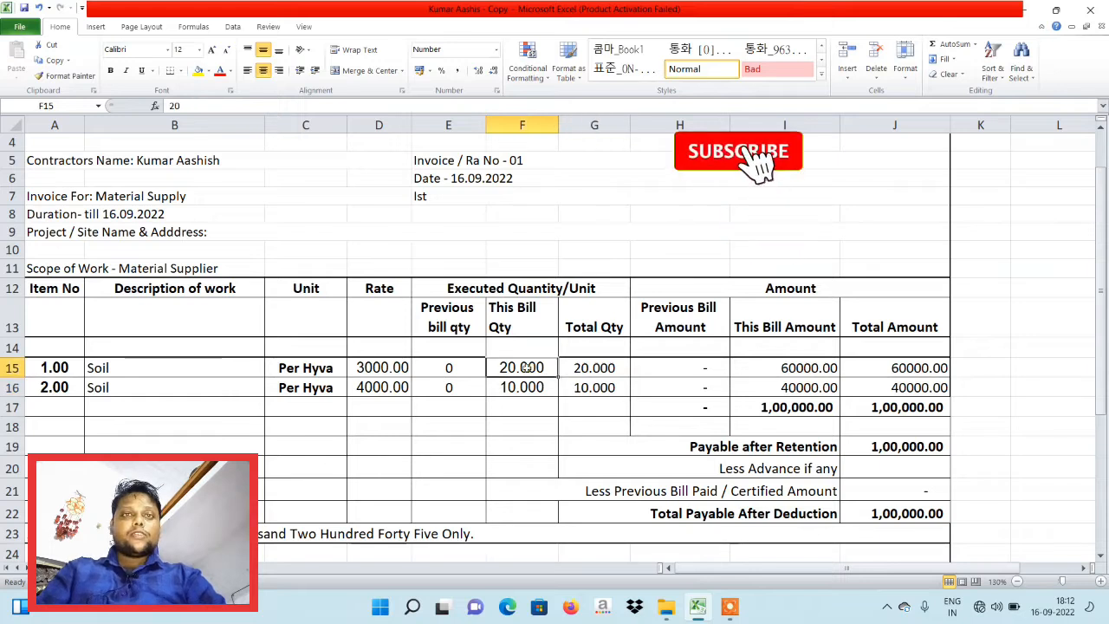
{"action": "key", "text": "Tab"}
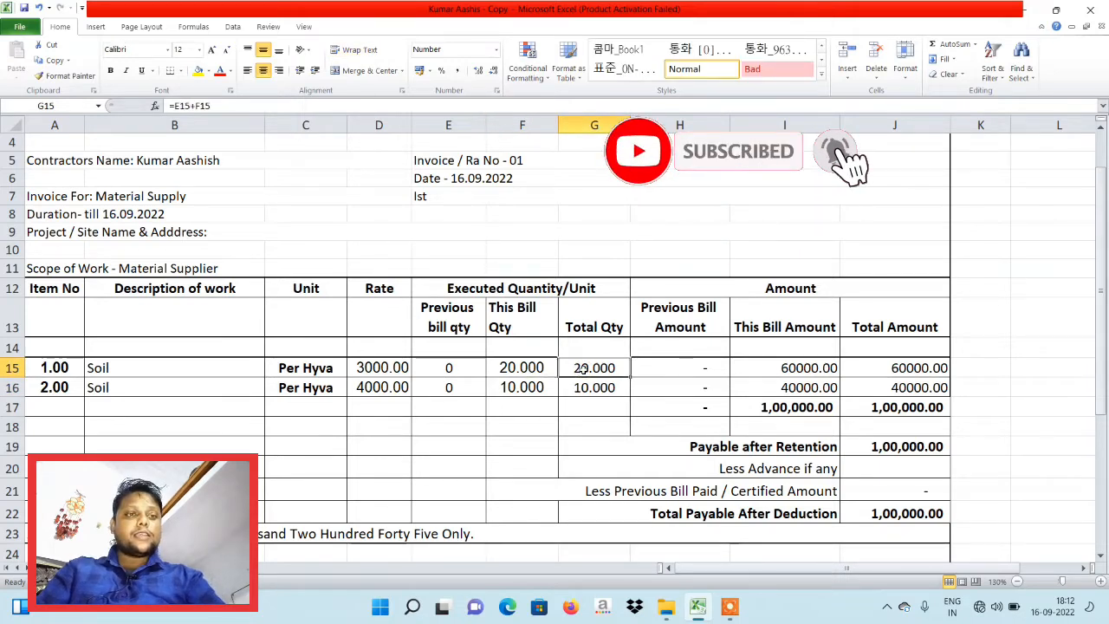
{"action": "key", "text": "shift+Right"}
{"action": "key", "text": "shift+Right"}
{"action": "key", "text": "shift+Right"}
{"action": "key", "text": "shift+Right"}
{"action": "key", "text": "shift+Left"}
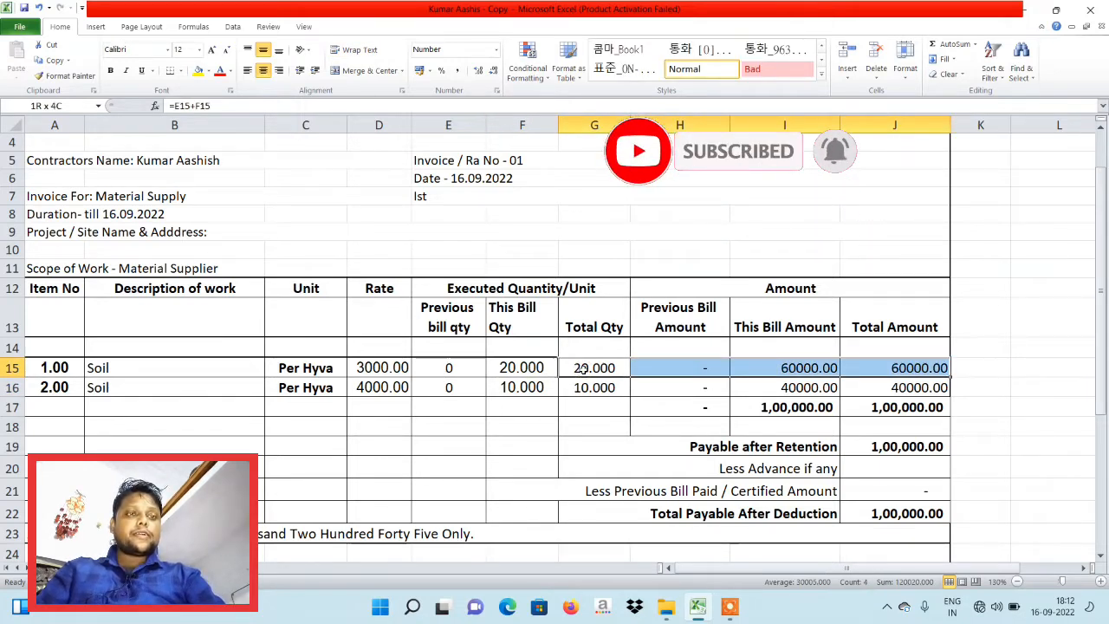
{"action": "key", "text": "ctrl+c"}
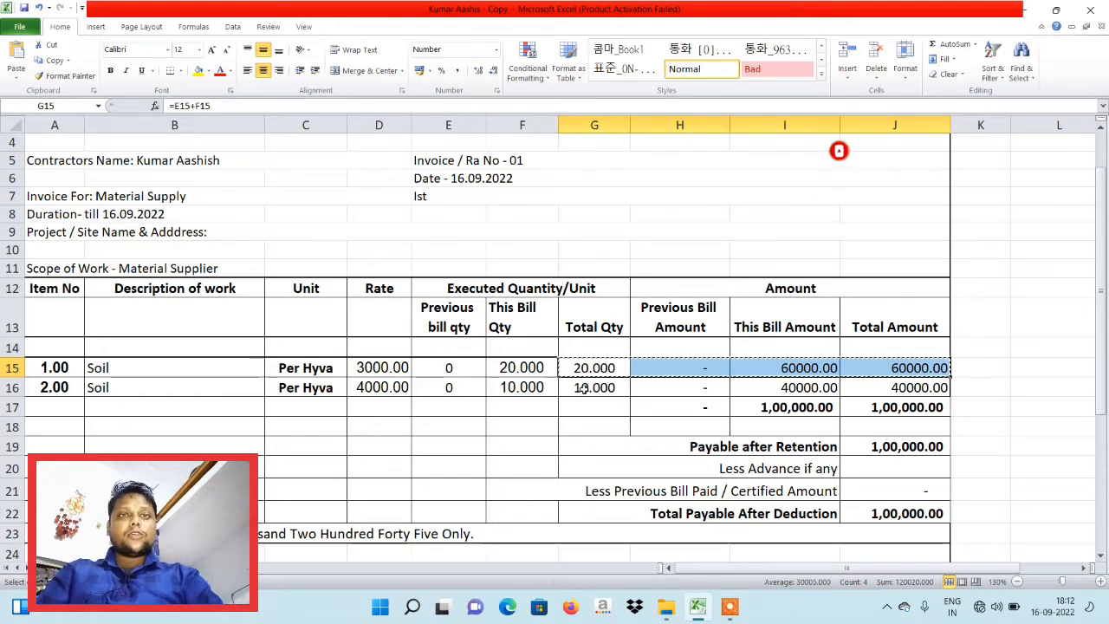
{"action": "left_click", "coordinate": [582, 387]}
{"action": "key", "text": "ctrl+v"}
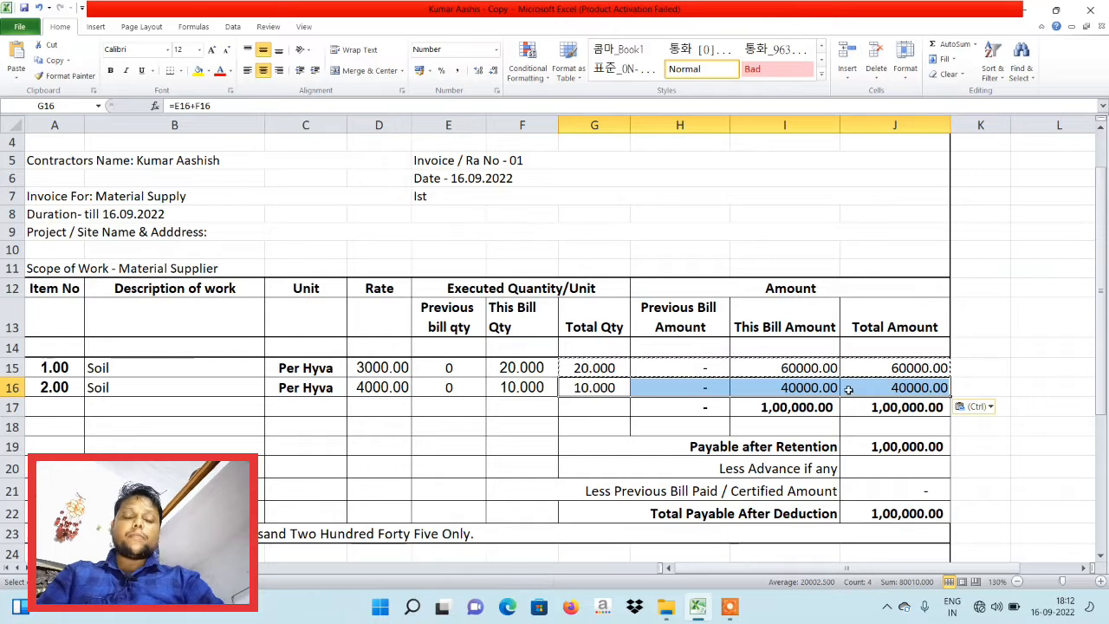
Review the Total Qty, Previous Bill Amount and This Bill Amount formulas in row 16 and the column total formula in I17.
{"action": "left_click", "coordinate": [975, 323]}
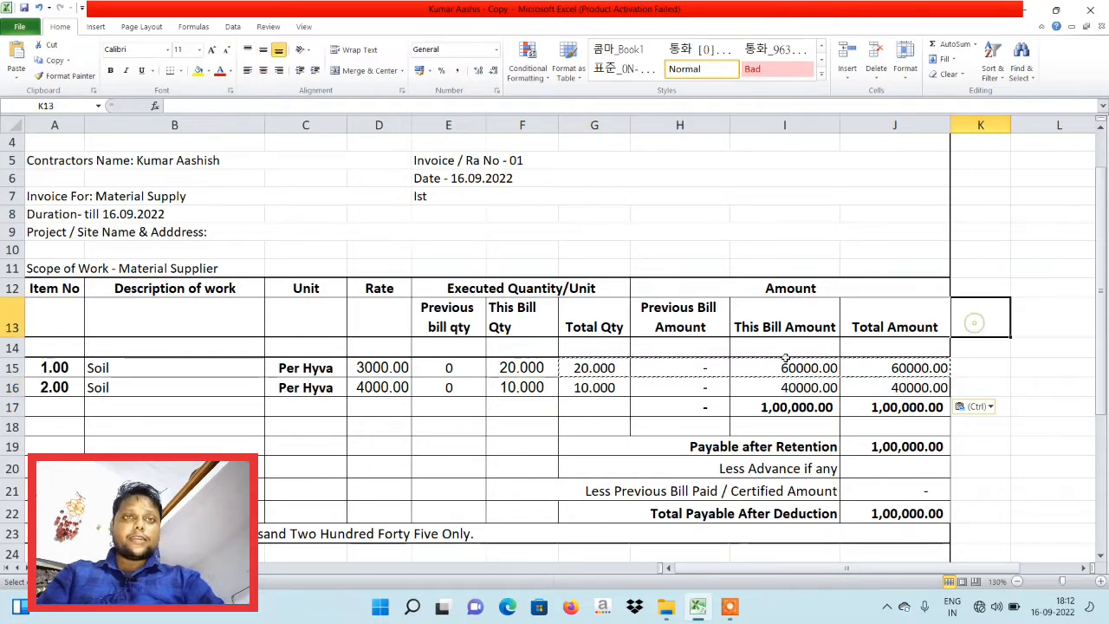
{"action": "left_click", "coordinate": [589, 390]}
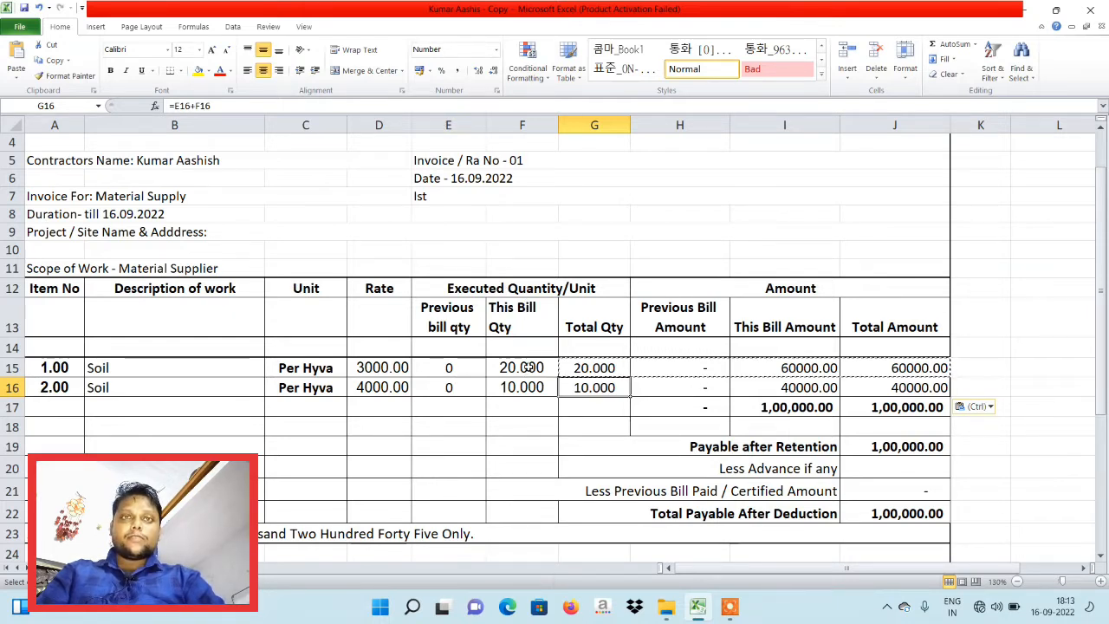
{"action": "left_click", "coordinate": [678, 381]}
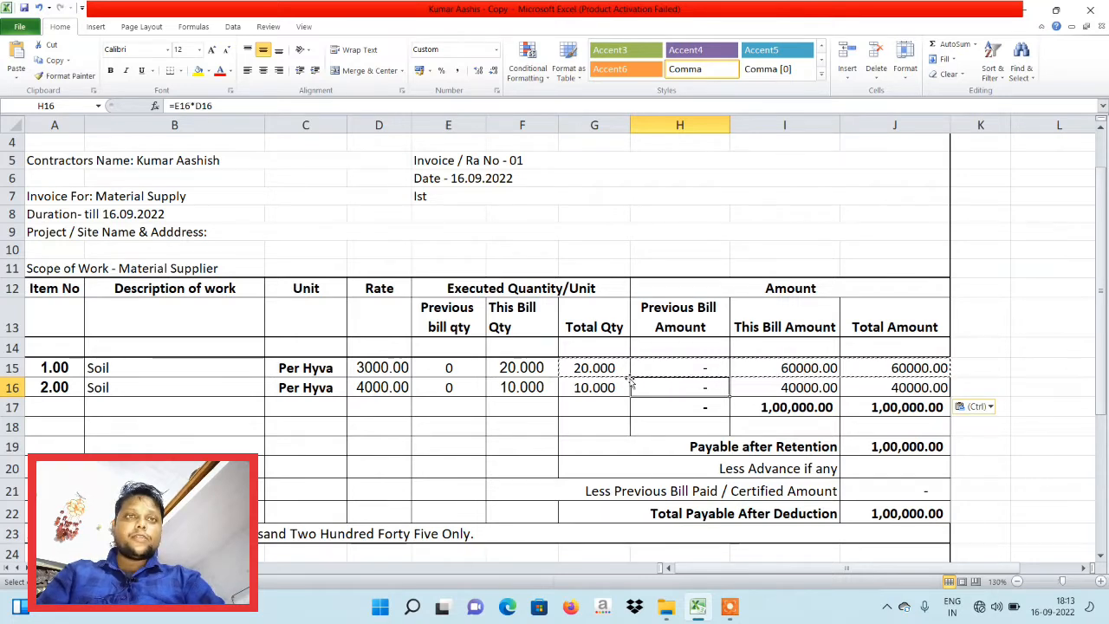
{"action": "left_click", "coordinate": [804, 392]}
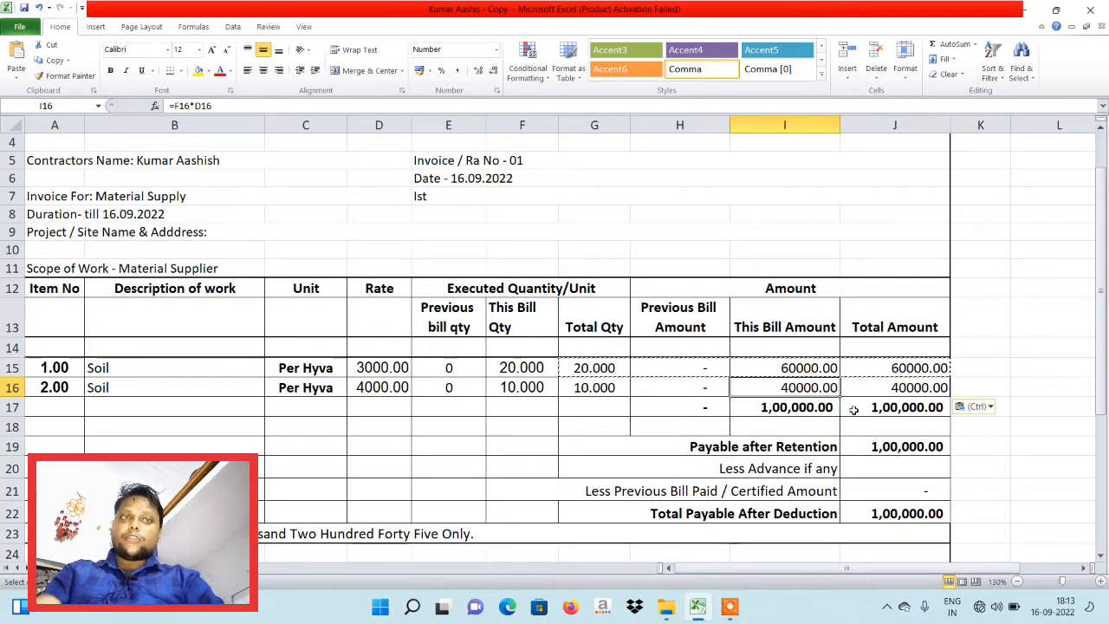
{"action": "left_click", "coordinate": [805, 406]}
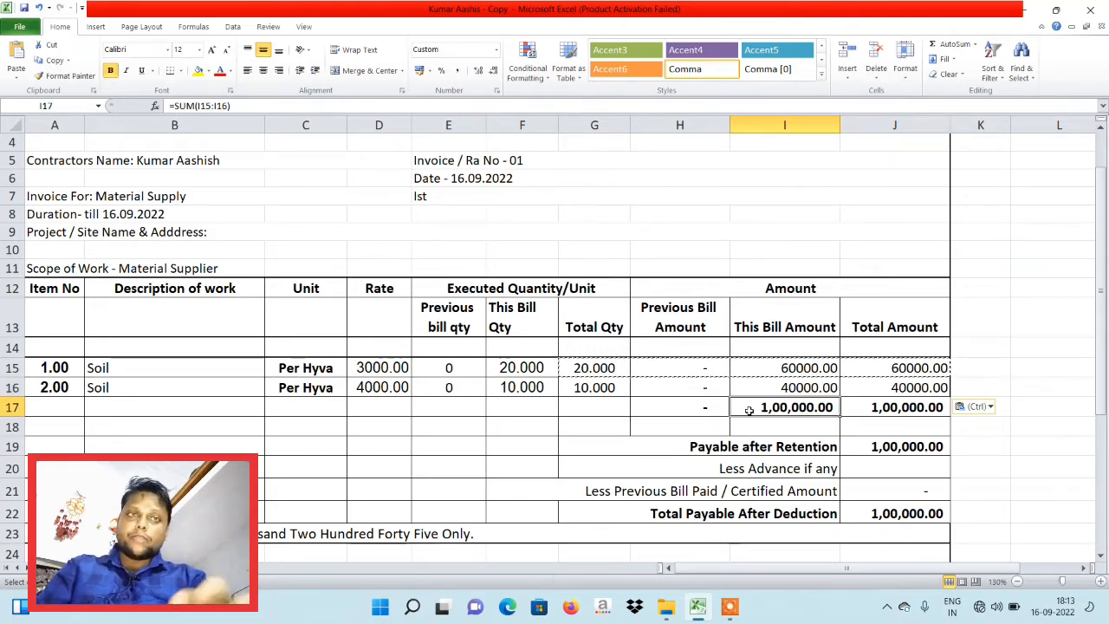
Re-enter the Previous Bill Amount column total in H17 as a SUM of H15:H16.
{"action": "left_click", "coordinate": [693, 408]}
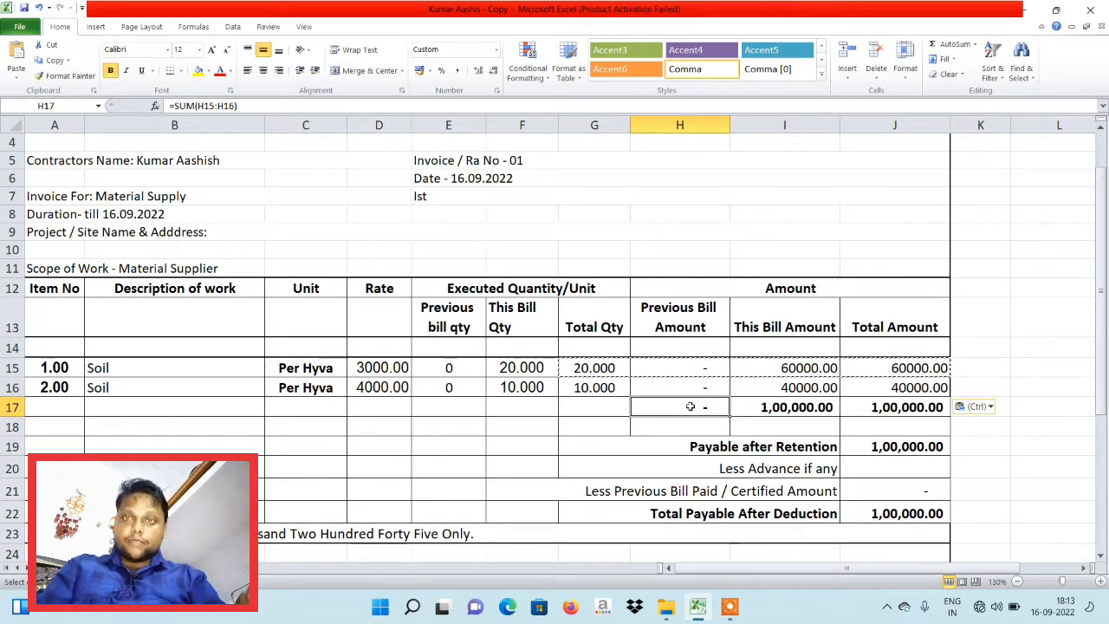
{"action": "type", "text": "="}
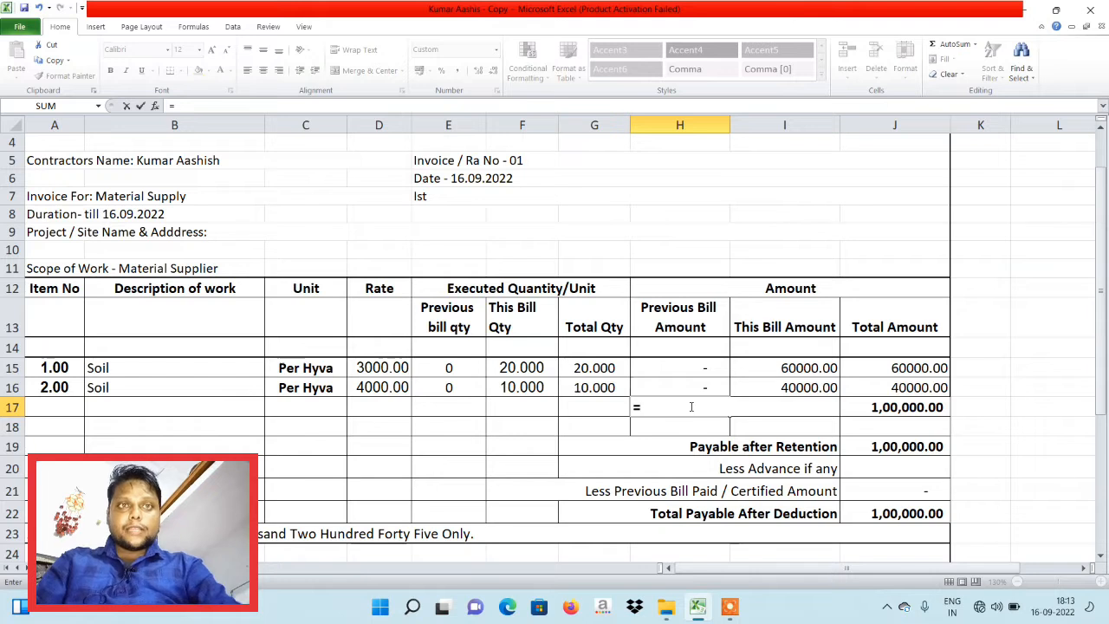
{"action": "type", "text": "sum("}
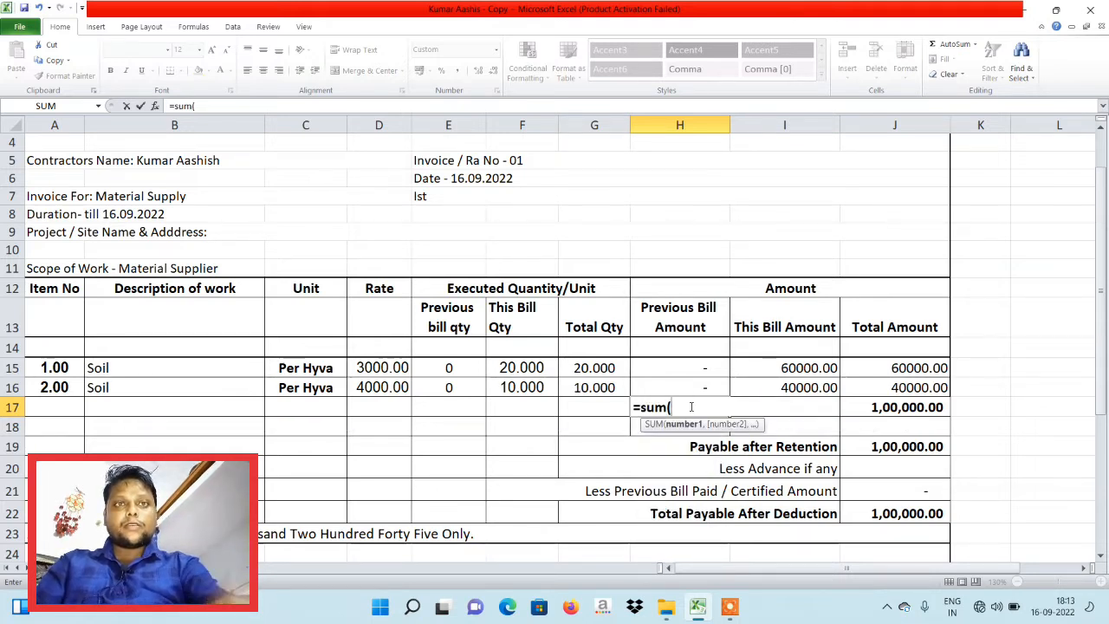
{"action": "left_click_drag", "start_coordinate": [686, 367], "coordinate": [689, 388]}
{"action": "key", "text": "Return"}
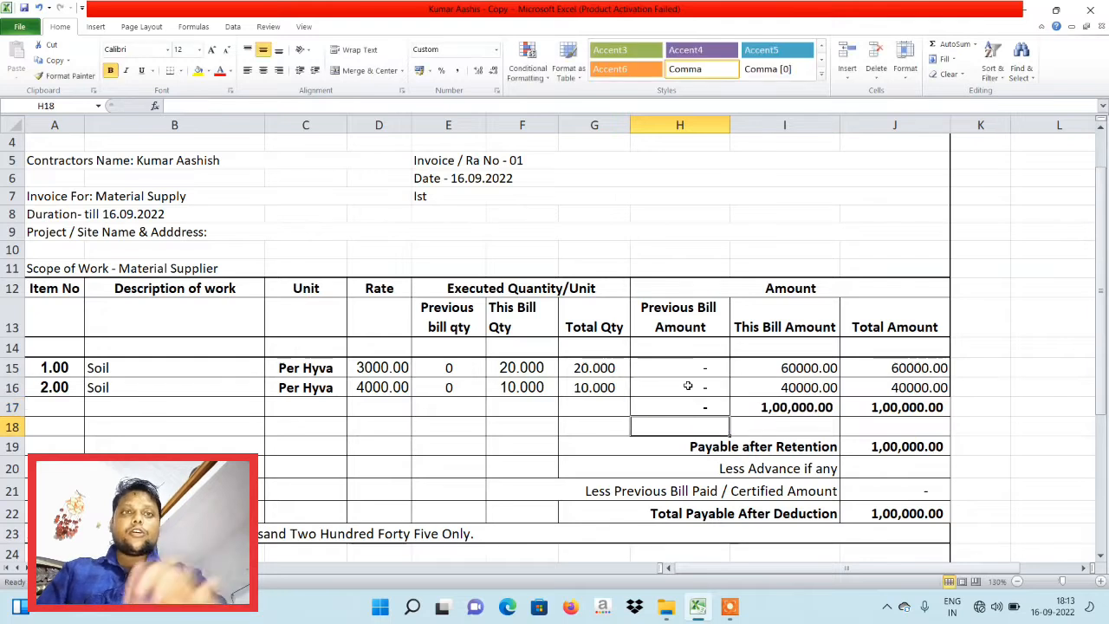
Copy the Previous Bill Amount total formula from H17 to the This Bill Amount and Total Amount totals in I17:J17.
{"action": "left_click", "coordinate": [698, 405]}
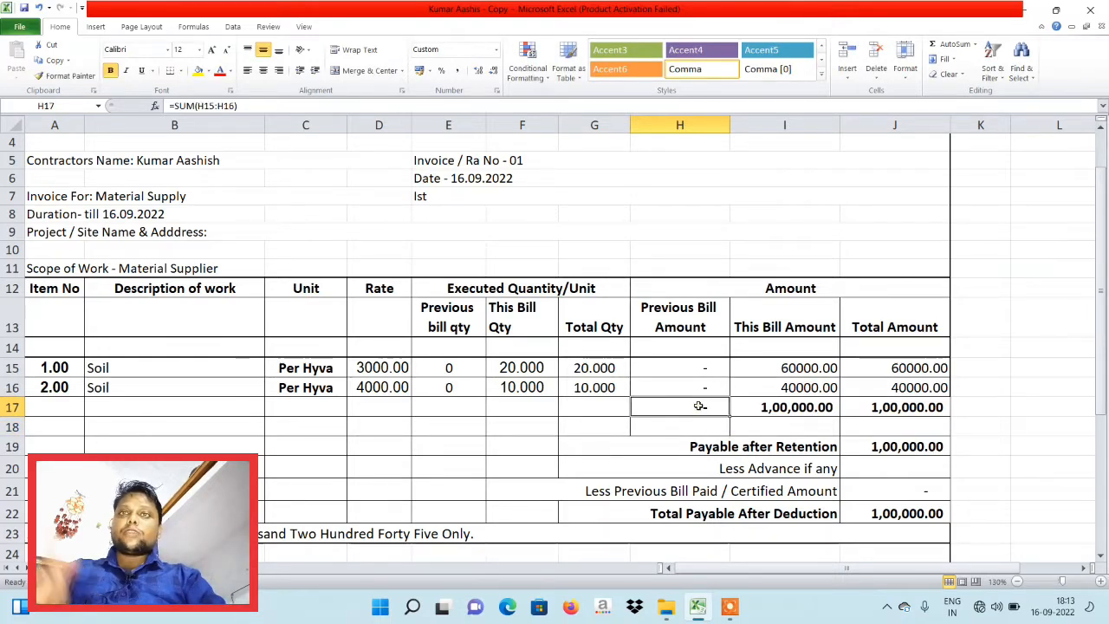
{"action": "key", "text": "ctrl+c"}
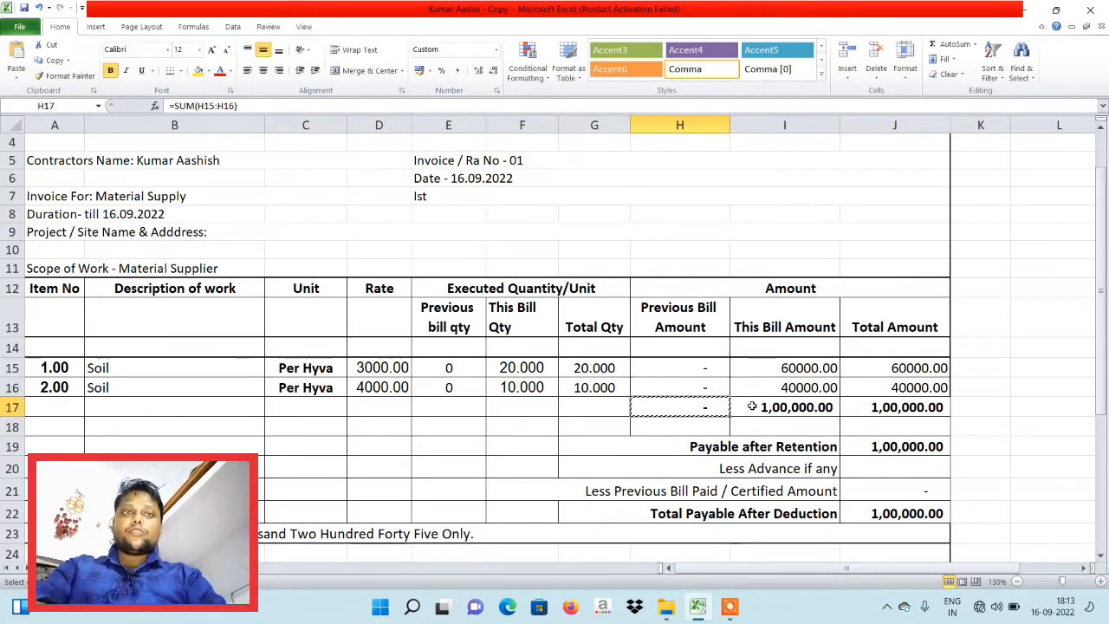
{"action": "left_click", "coordinate": [754, 406]}
{"action": "key", "text": "shift+Right"}
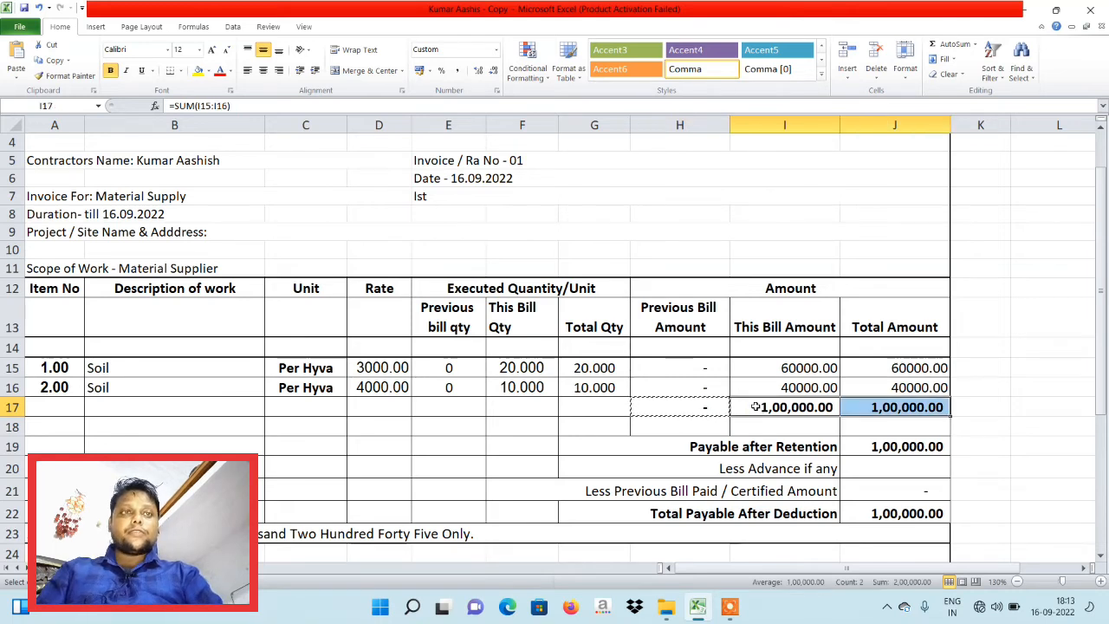
{"action": "key", "text": "ctrl+v"}
{"action": "left_click_drag", "start_coordinate": [1061, 381], "coordinate": [848, 398]}
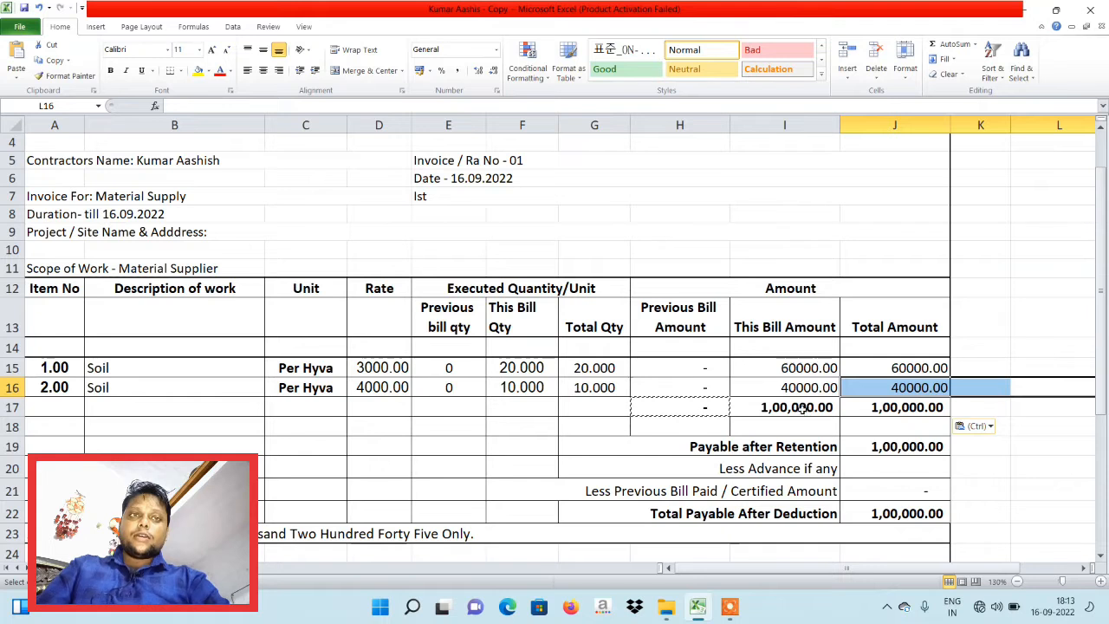
Check the cell ranges summed by the This Bill Amount and Total Amount formulas in I17 and J17.
{"action": "double_click", "coordinate": [804, 409]}
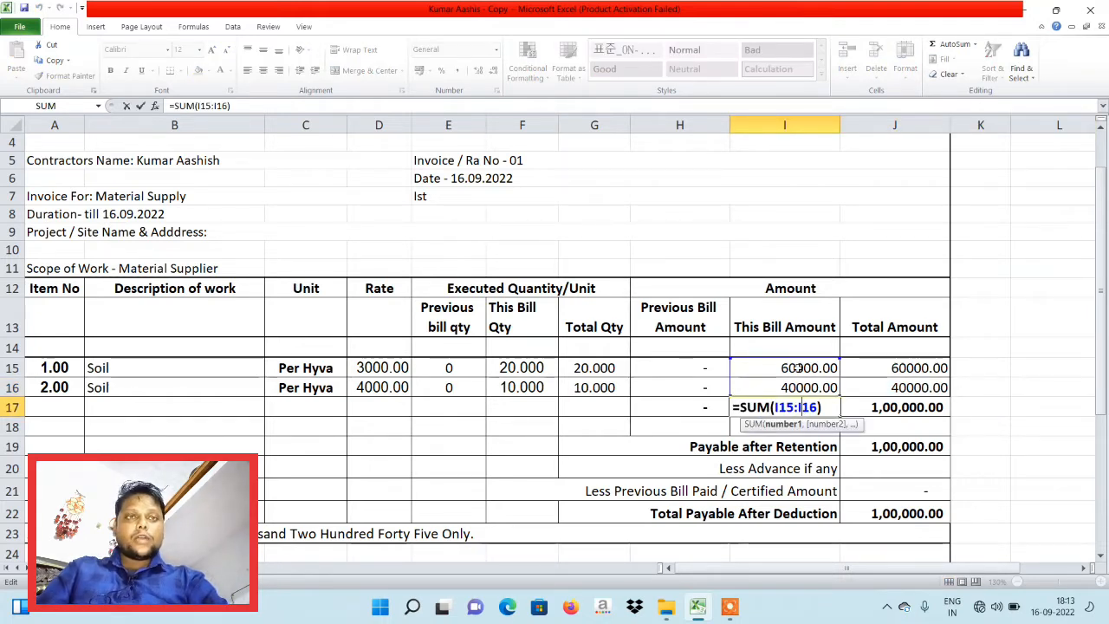
{"action": "double_click", "coordinate": [880, 409]}
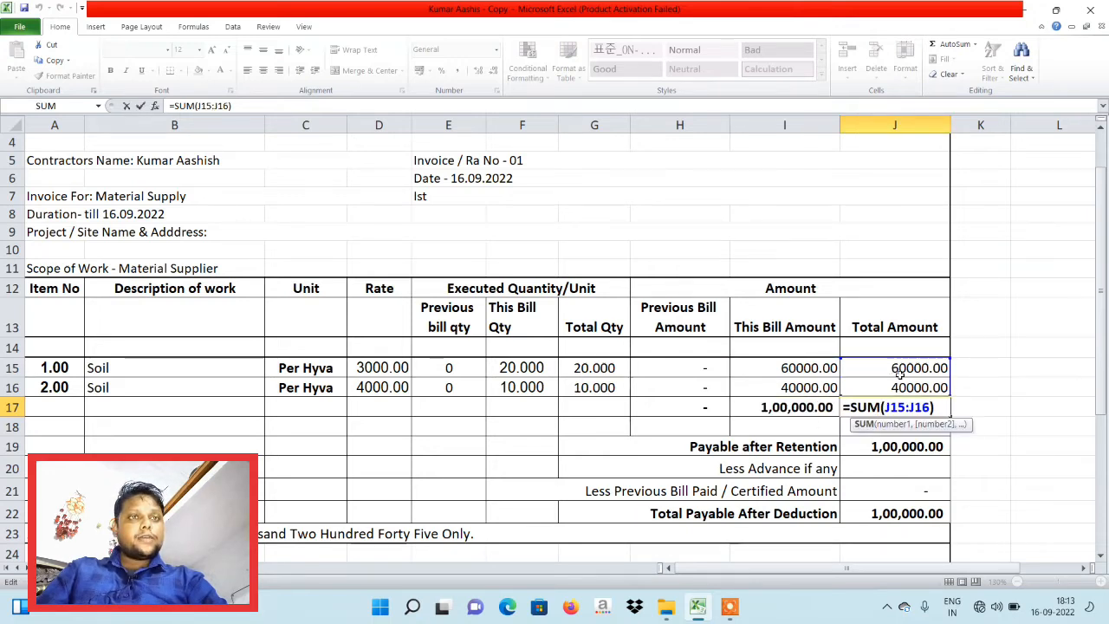
{"action": "left_click", "coordinate": [977, 402]}
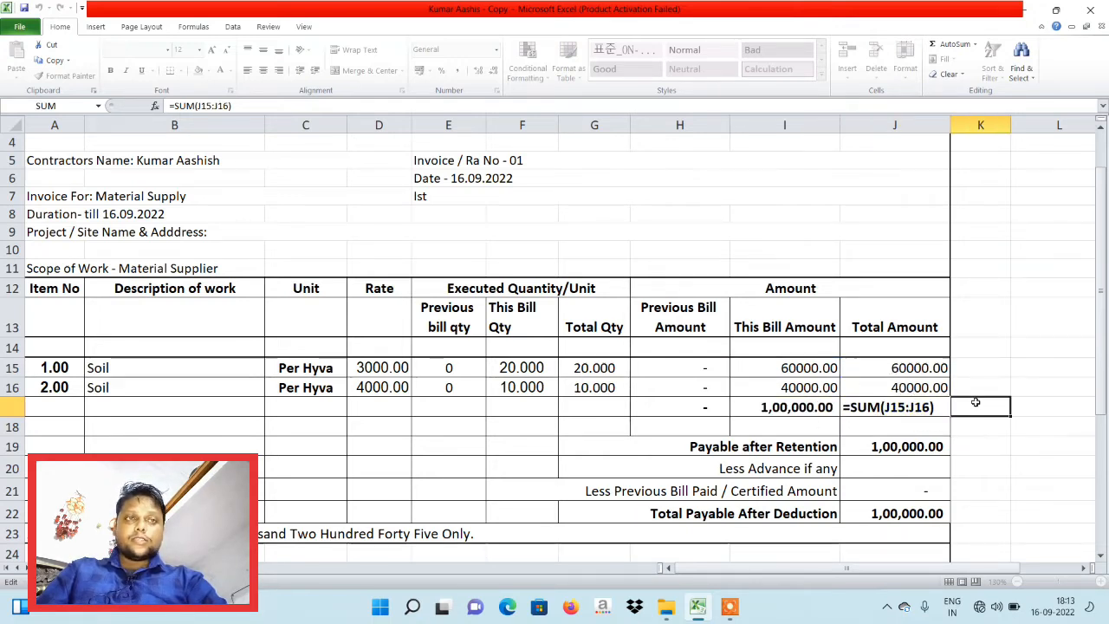
{"action": "double_click", "coordinate": [812, 407]}
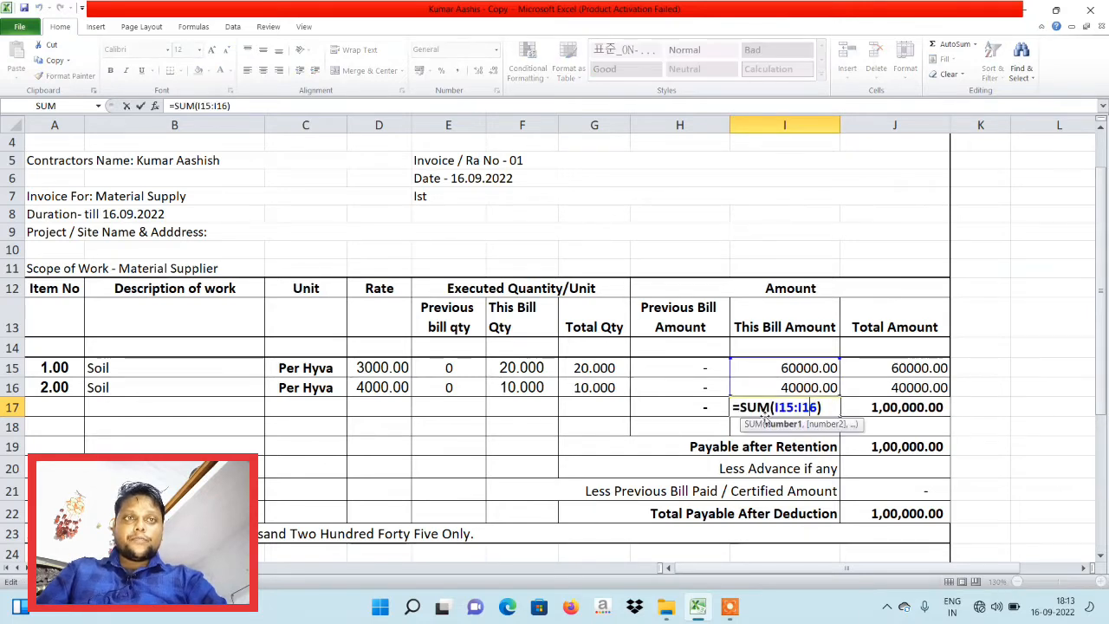
{"action": "left_click", "coordinate": [979, 423]}
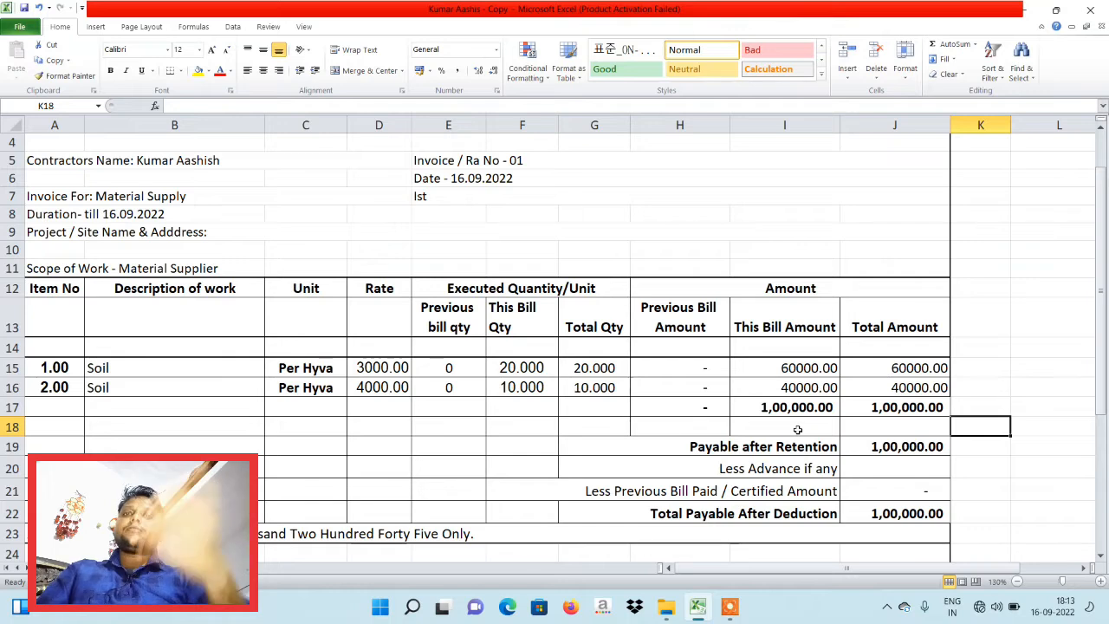
Re-enter the Total Payable After Deduction formula in J22 as =J19-J20-J21.
{"action": "left_click_drag", "start_coordinate": [1102, 319], "coordinate": [1102, 397]}
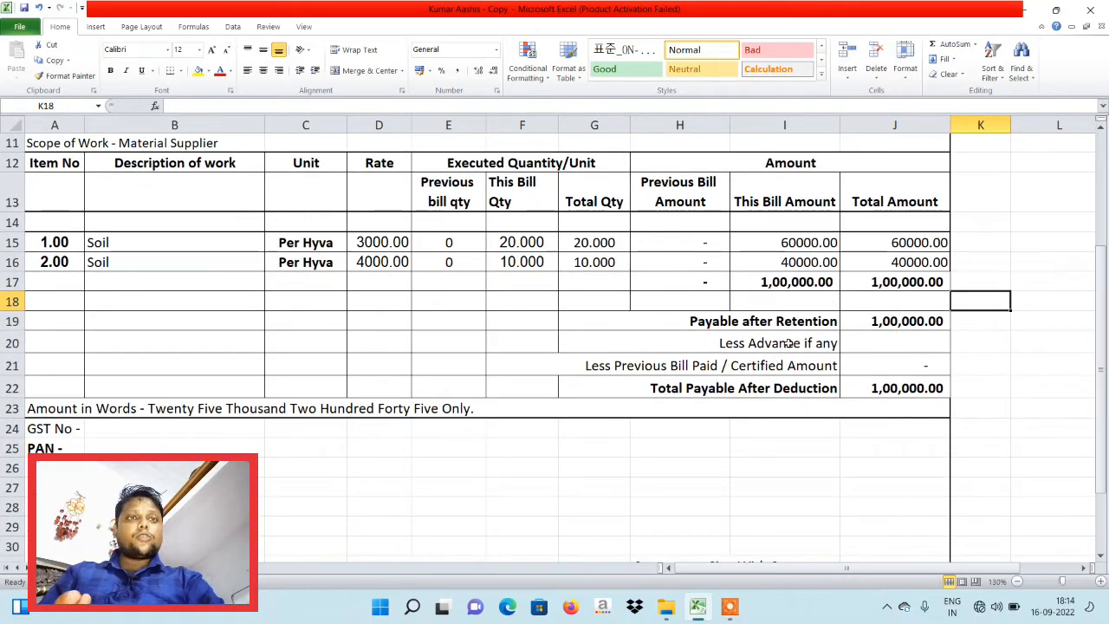
{"action": "left_click", "coordinate": [885, 350]}
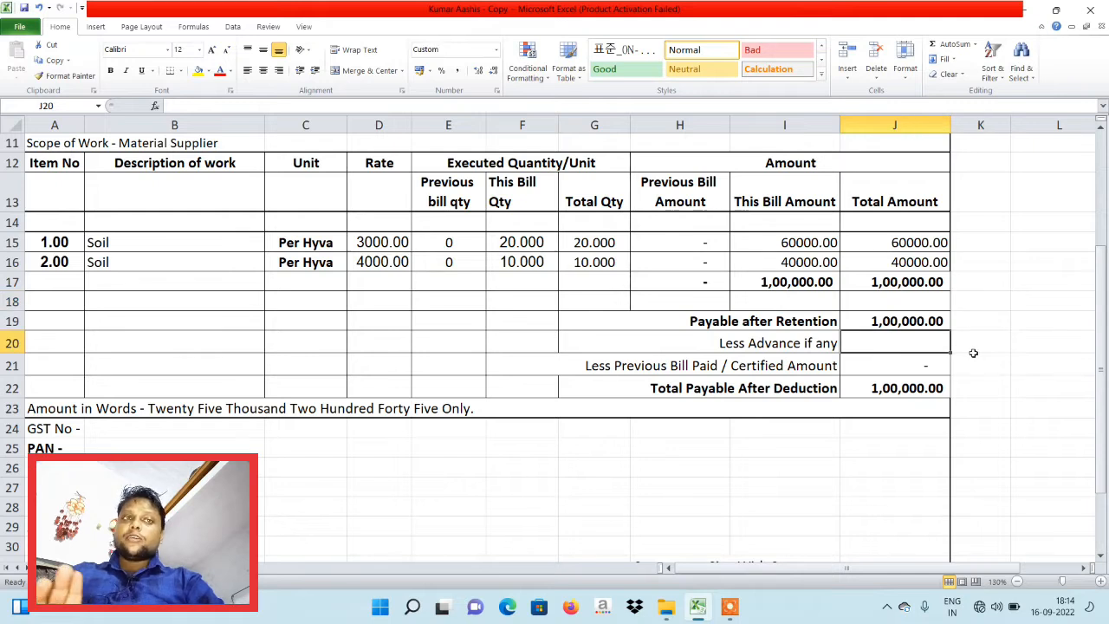
{"action": "left_click", "coordinate": [899, 372]}
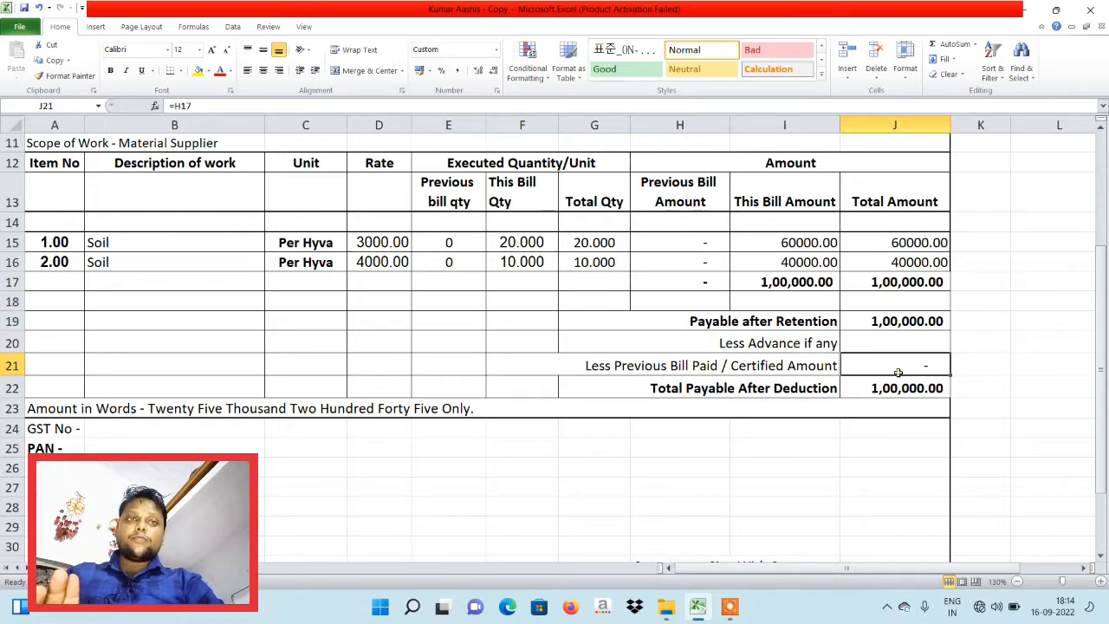
{"action": "left_click", "coordinate": [884, 389]}
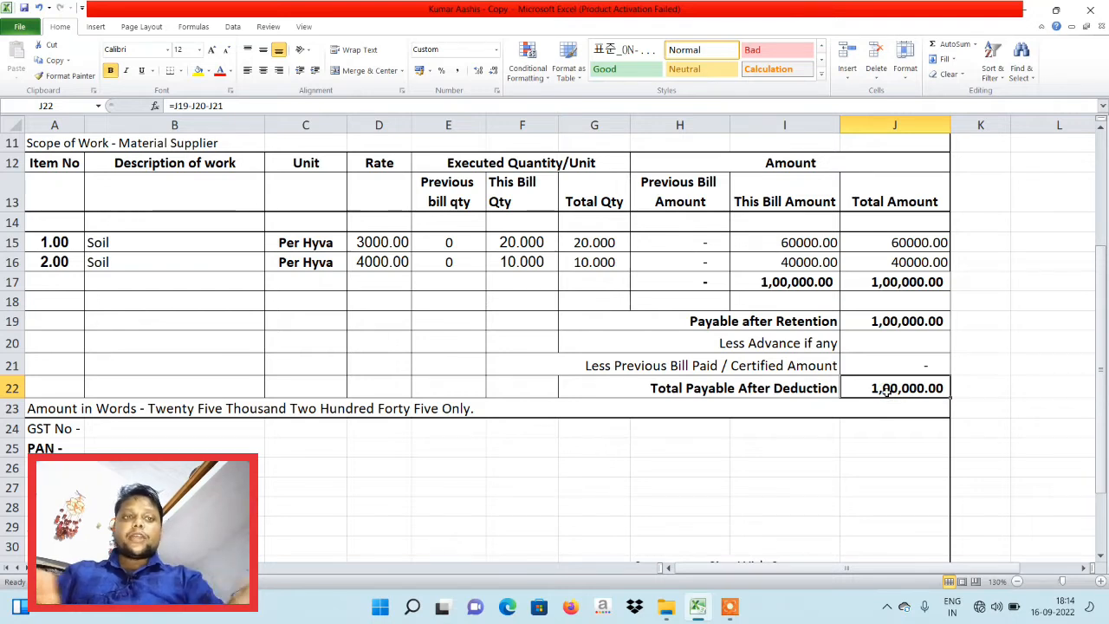
{"action": "type", "text": "="}
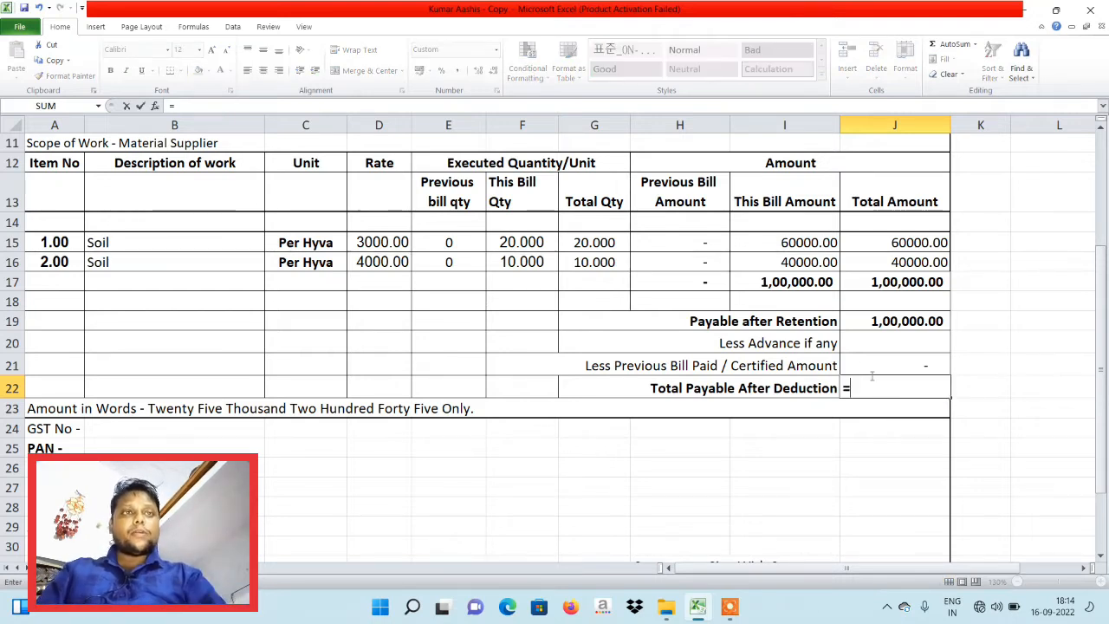
{"action": "left_click", "coordinate": [888, 321]}
{"action": "type", "text": "-"}
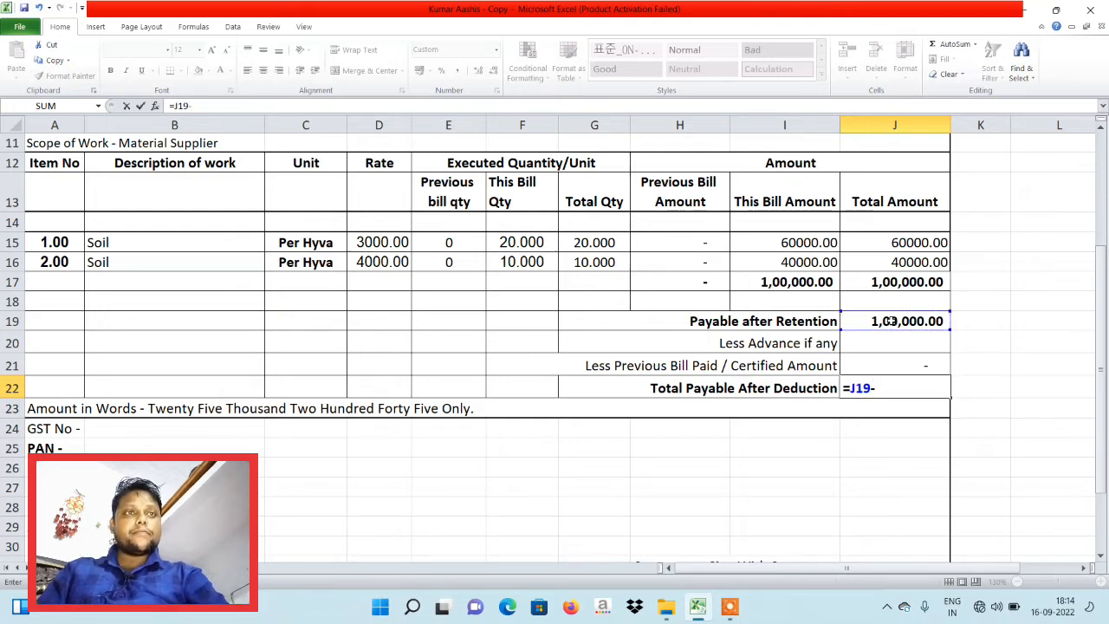
{"action": "left_click", "coordinate": [878, 345]}
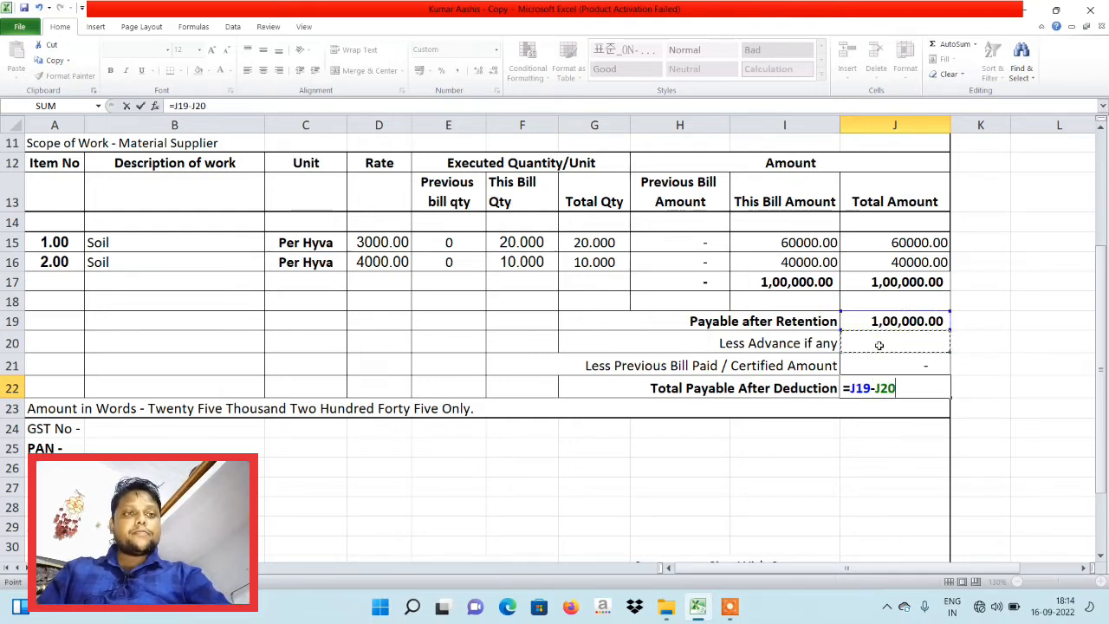
{"action": "left_click", "coordinate": [880, 364]}
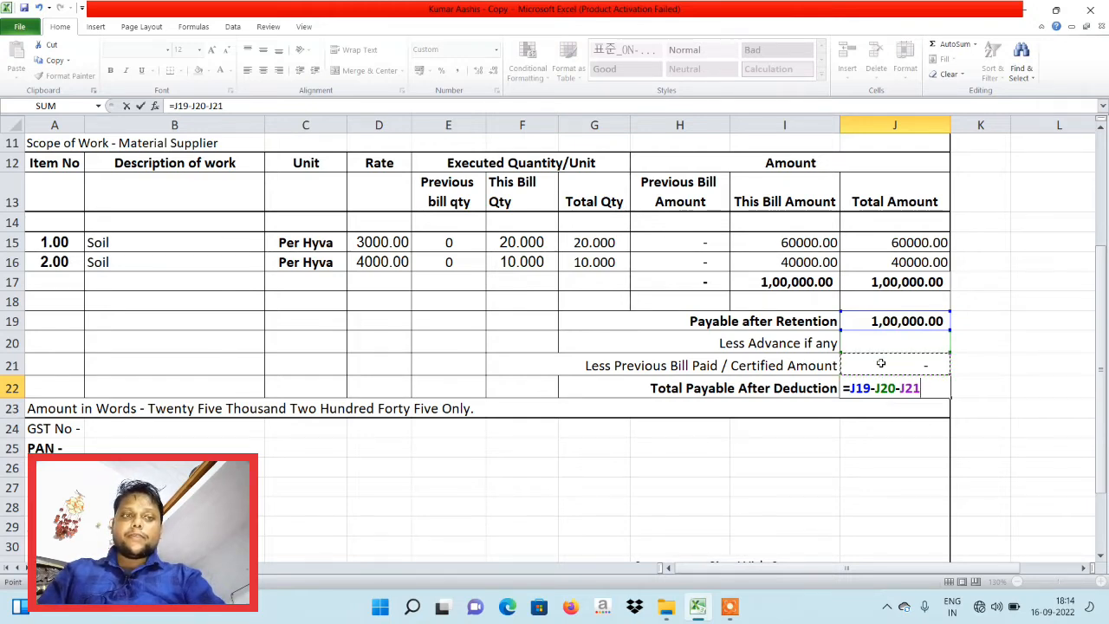
{"action": "key", "text": "Return"}
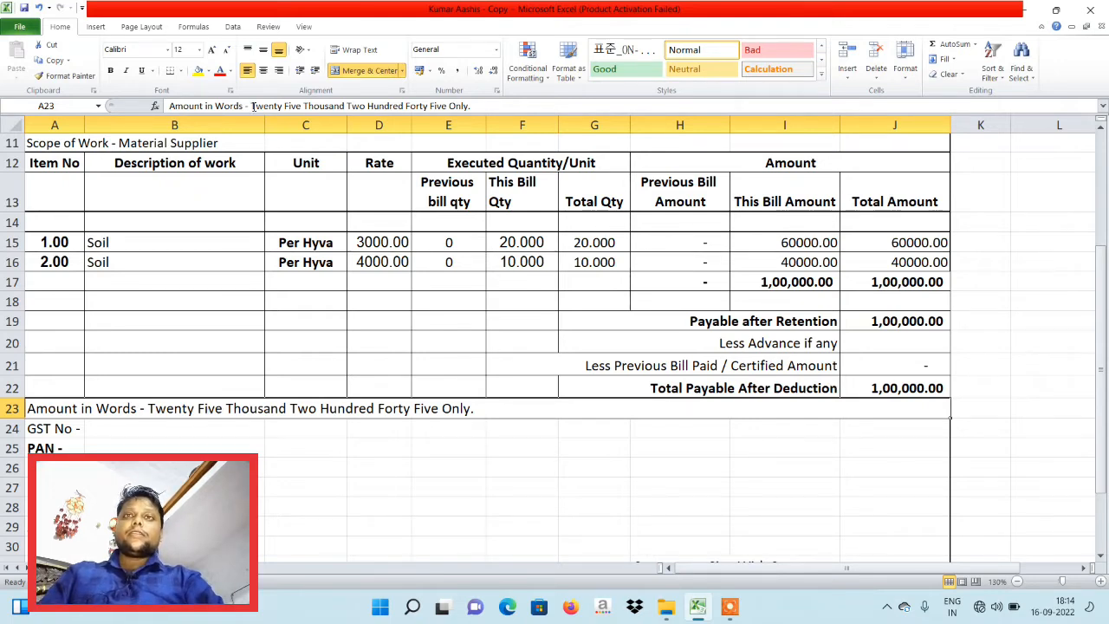
Change the amount in words in row 23 to "One Lakh Only.".
{"action": "left_click_drag", "start_coordinate": [251, 107], "coordinate": [365, 107]}
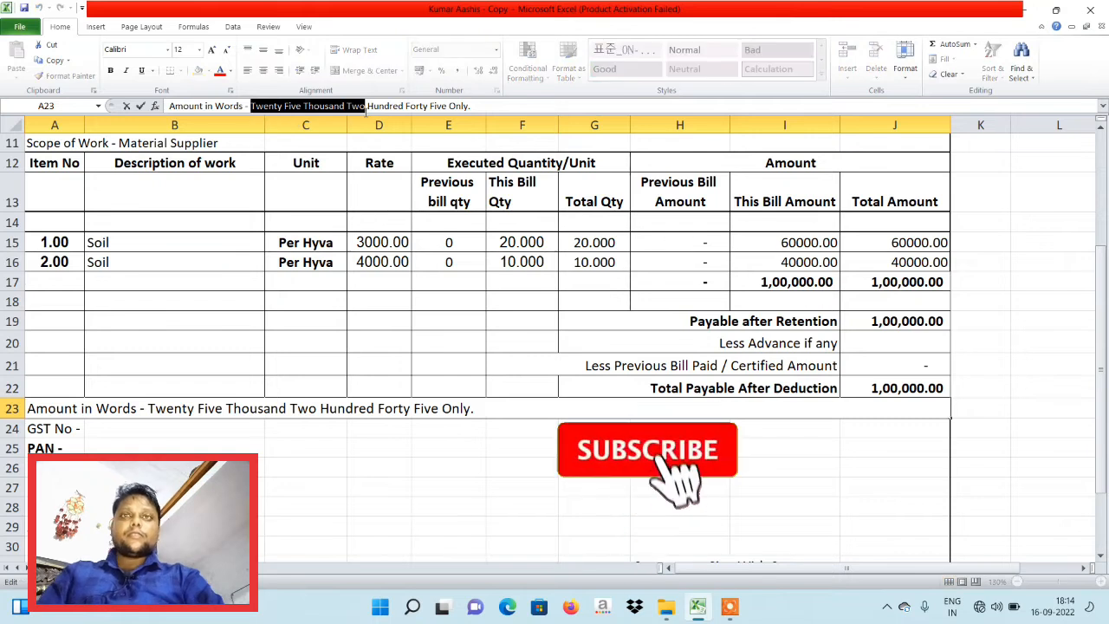
{"action": "type", "text": "One Ls"}
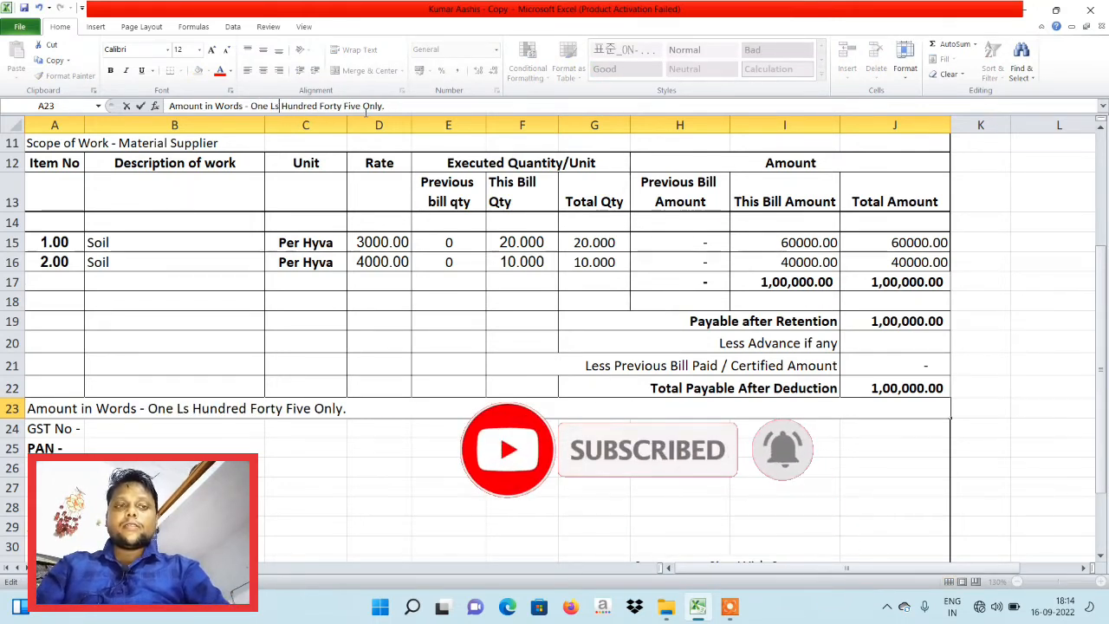
{"action": "key", "text": "BackSpace"}
{"action": "type", "text": "akh"}
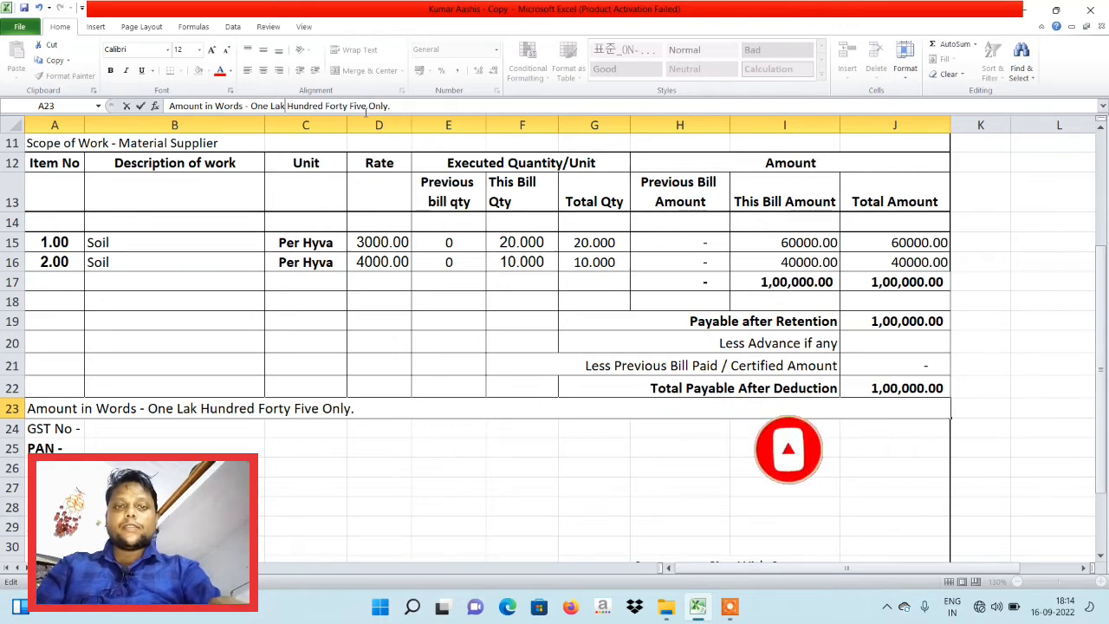
{"action": "key", "text": "BackSpace"}
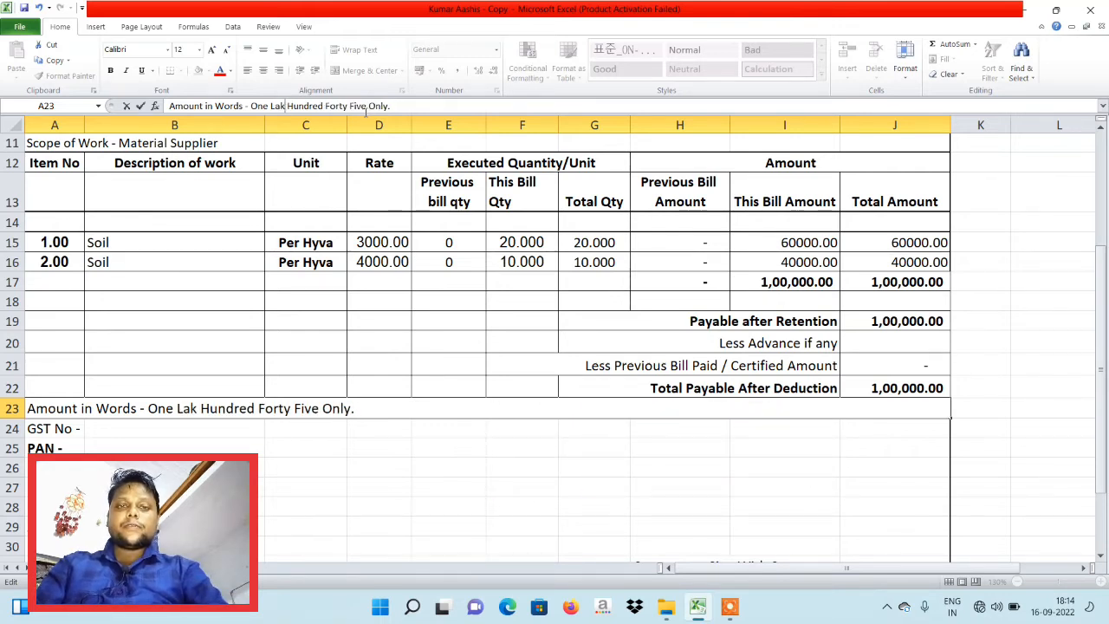
{"action": "type", "text": "h"}
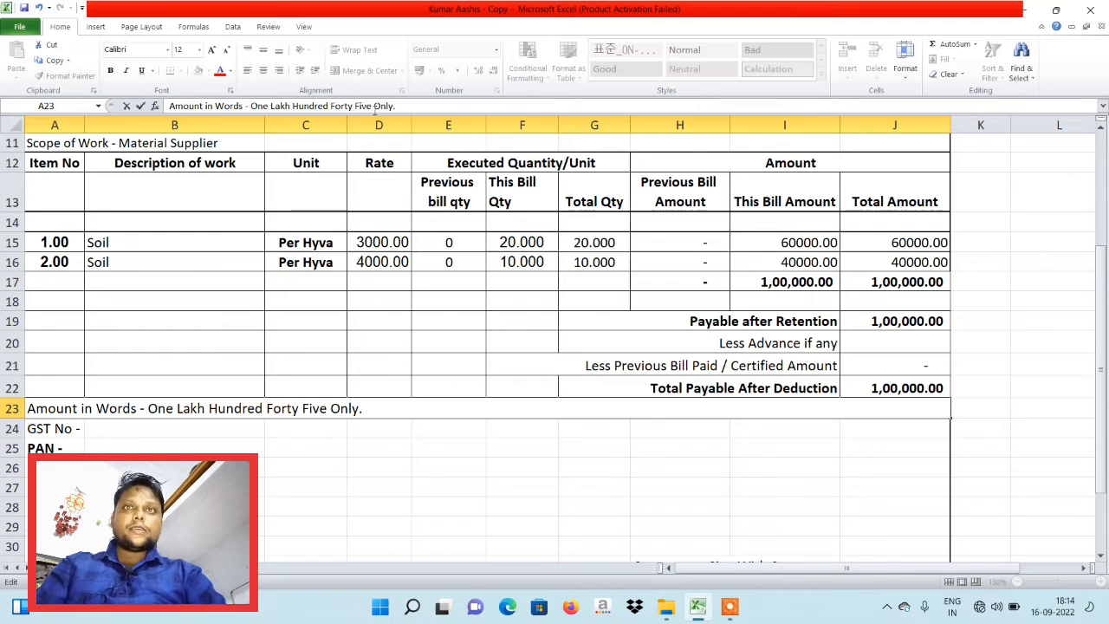
{"action": "left_click", "coordinate": [373, 106]}
{"action": "key", "text": "BackSpace"}
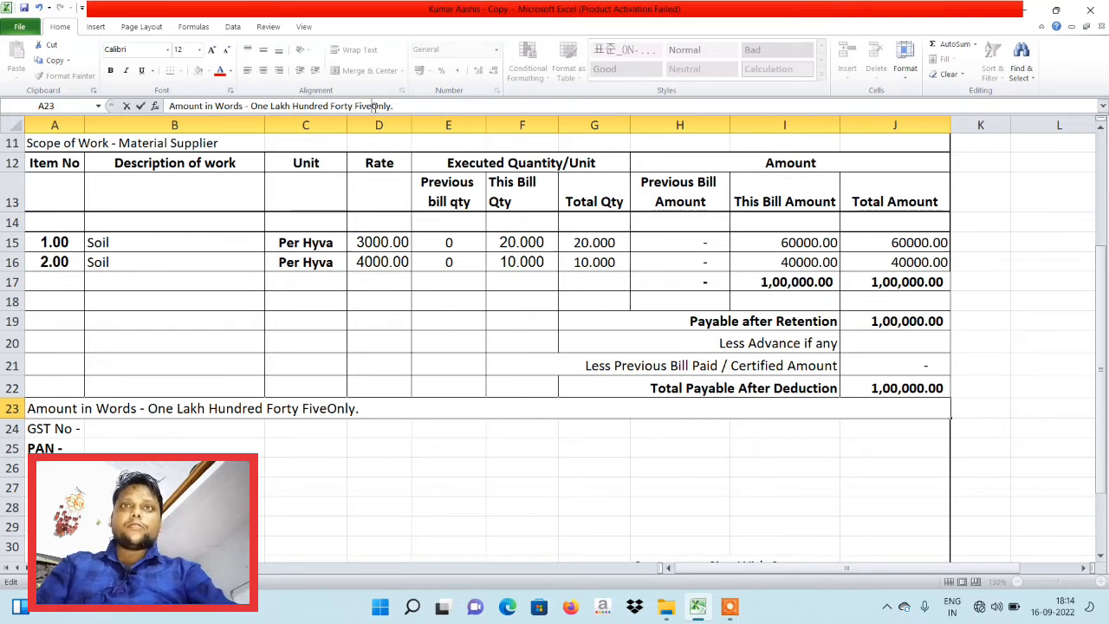
{"action": "key", "text": "BackSpace"}
{"action": "key", "text": "BackSpace"}
{"action": "key", "text": "BackSpace"}
{"action": "key", "text": "BackSpace"}
{"action": "key", "text": "BackSpace"}
{"action": "key", "text": "BackSpace"}
{"action": "key", "text": "BackSpace"}
{"action": "key", "text": "BackSpace"}
{"action": "key", "text": "BackSpace"}
{"action": "key", "text": "BackSpace"}
{"action": "key", "text": "BackSpace"}
{"action": "key", "text": "BackSpace"}
{"action": "key", "text": "BackSpace"}
{"action": "key", "text": "BackSpace"}
{"action": "key", "text": "BackSpace"}
{"action": "key", "text": "BackSpace"}
{"action": "key", "text": "BackSpace"}
{"action": "key", "text": "BackSpace"}
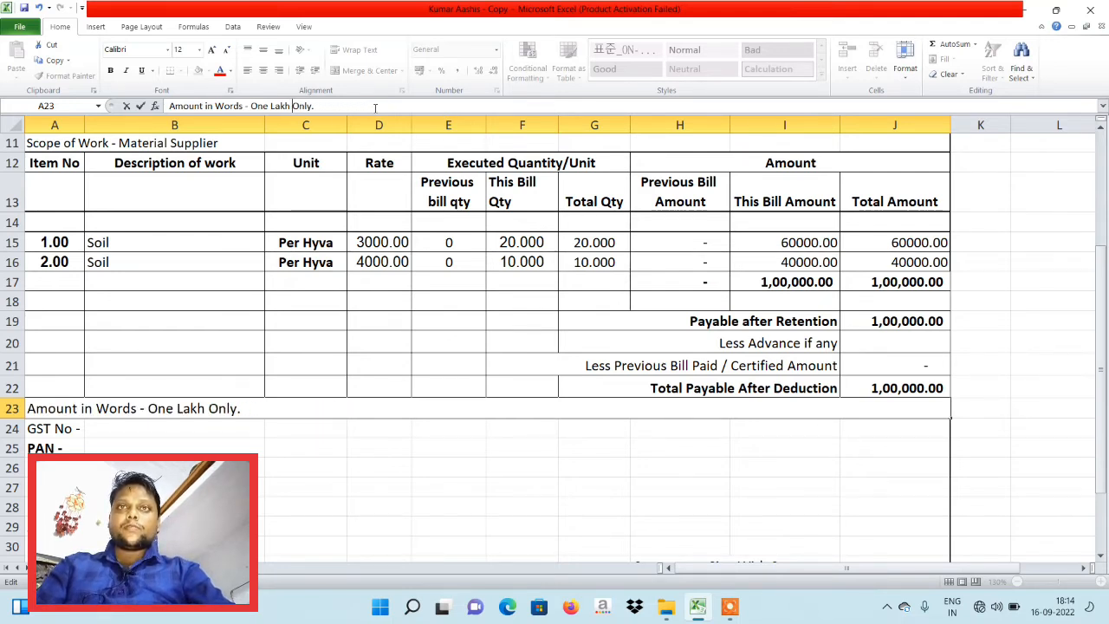
{"action": "key", "text": "Return"}
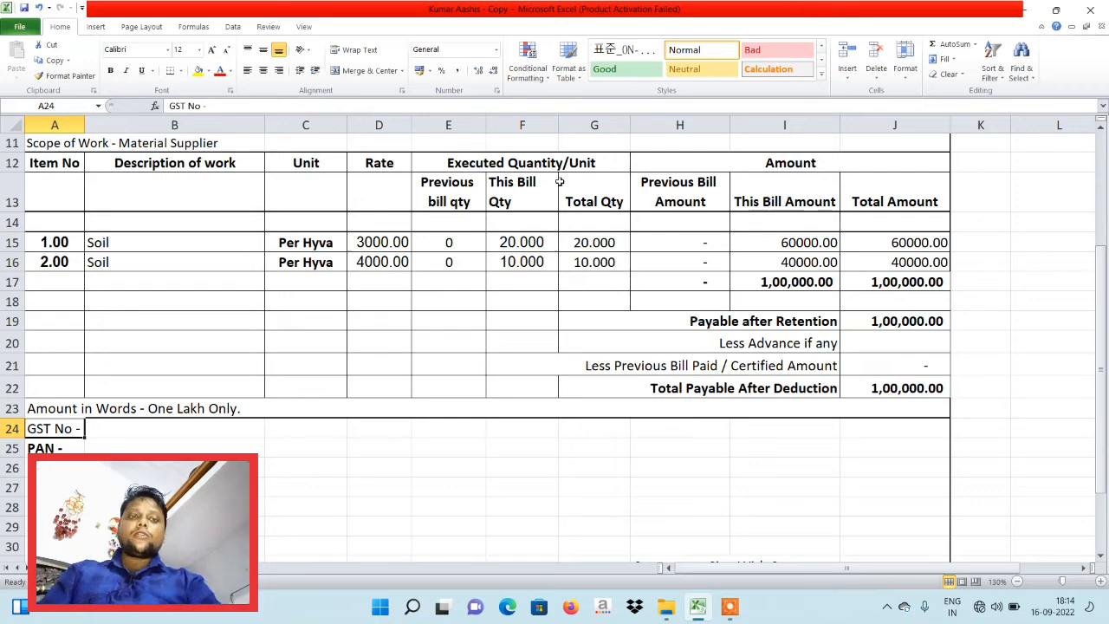
Review the GST, PAN, CIN and bank detail fields and the contractor's signature and bill approval areas below the table.
{"action": "key", "text": "Down"}
{"action": "key", "text": "Down"}
{"action": "key", "text": "Down"}
{"action": "key", "text": "Down"}
{"action": "key", "text": "Down"}
{"action": "key", "text": "Down"}
{"action": "key", "text": "Down"}
{"action": "key", "text": "Down"}
{"action": "key", "text": "Down"}
{"action": "key", "text": "Down"}
{"action": "key", "text": "Down"}
{"action": "key", "text": "Down"}
{"action": "key", "text": "Down"}
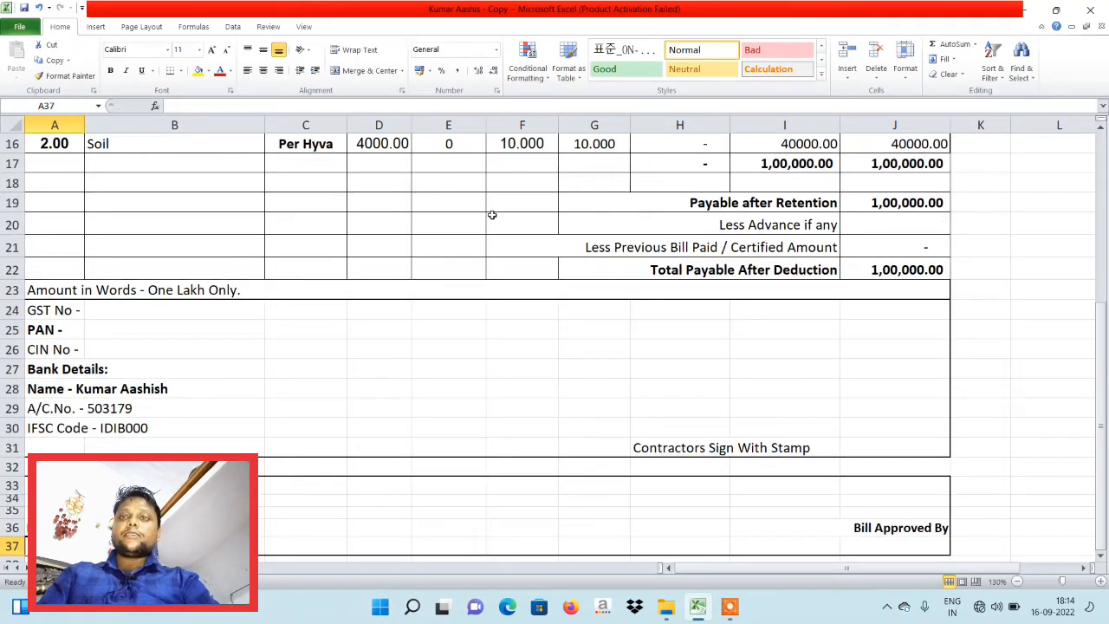
{"action": "left_click", "coordinate": [180, 316]}
{"action": "left_click", "coordinate": [154, 328]}
{"action": "left_click", "coordinate": [144, 349]}
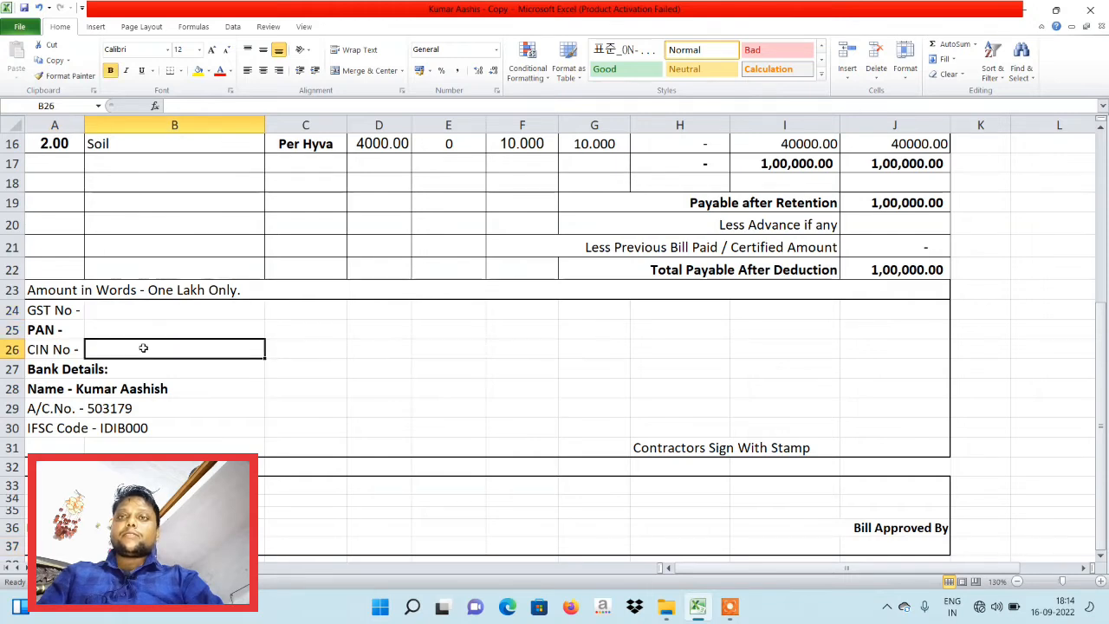
{"action": "left_click", "coordinate": [90, 387]}
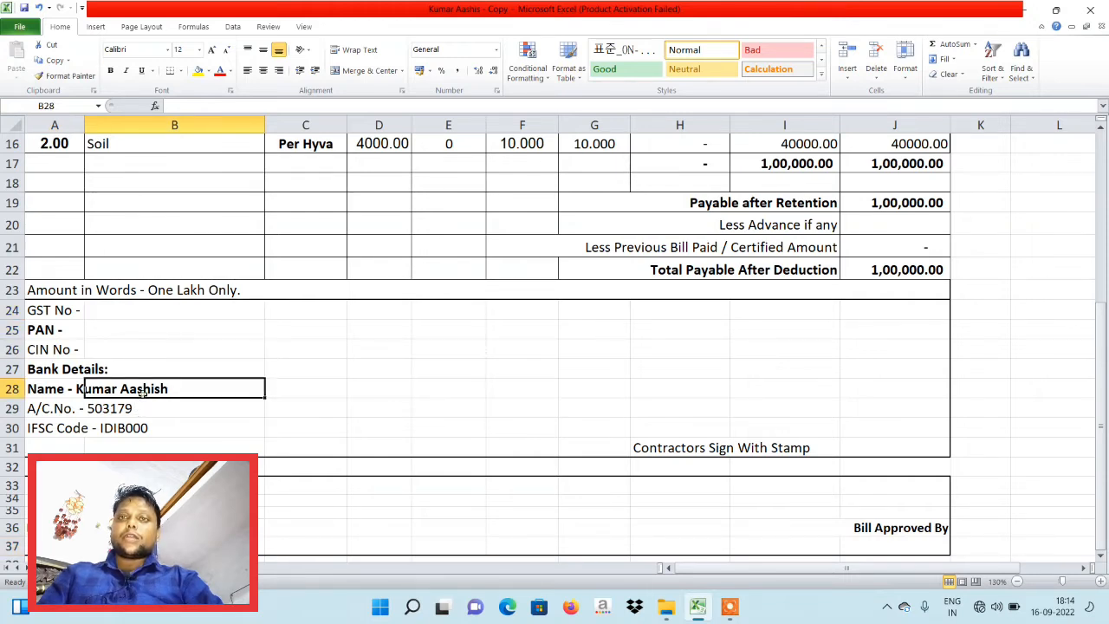
{"action": "left_click", "coordinate": [126, 407]}
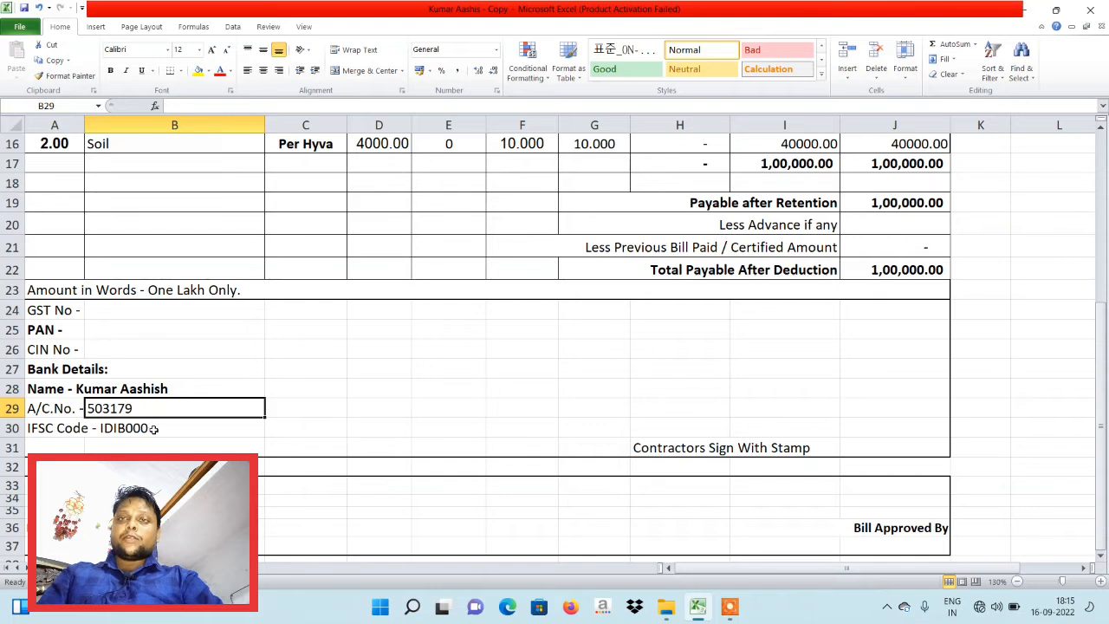
{"action": "left_click", "coordinate": [147, 428]}
{"action": "left_click", "coordinate": [739, 405]}
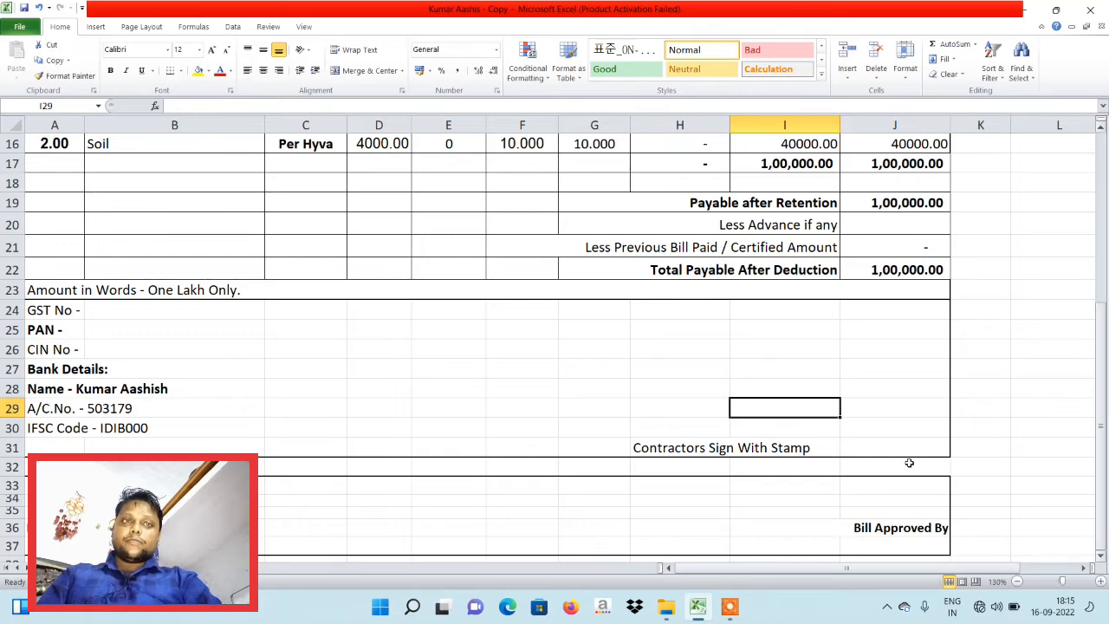
{"action": "left_click", "coordinate": [888, 514]}
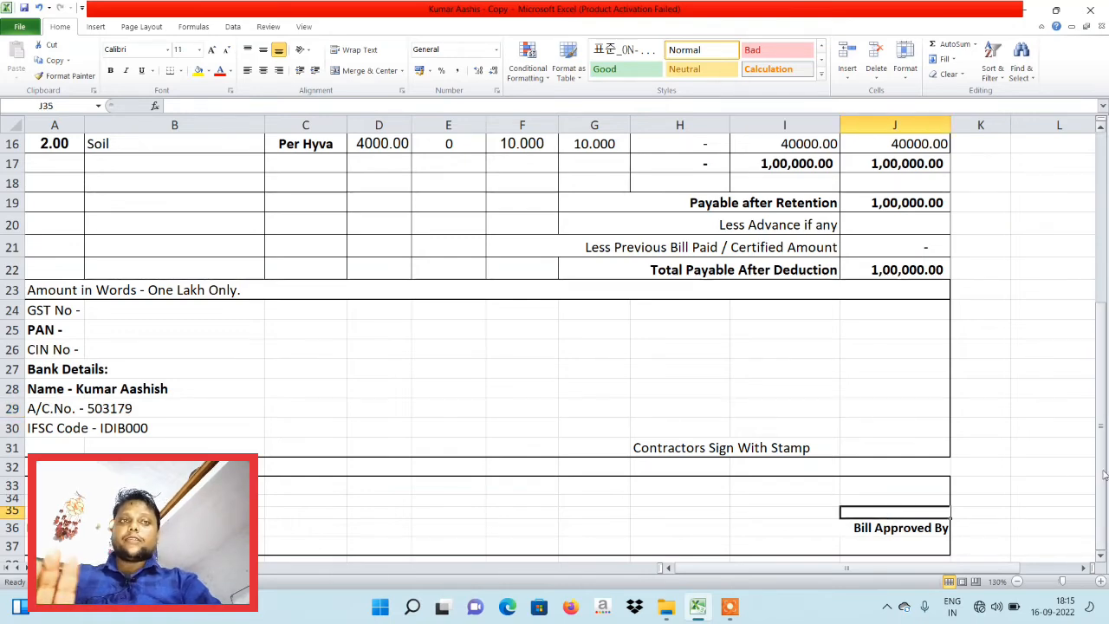
Review the invoice number in the header and the previous, current and total quantity cells of item 1.00.
{"action": "left_click_drag", "start_coordinate": [1100, 485], "coordinate": [1101, 464]}
{"action": "left_click_drag", "start_coordinate": [1106, 417], "coordinate": [1101, 139]}
{"action": "left_click", "coordinate": [530, 217]}
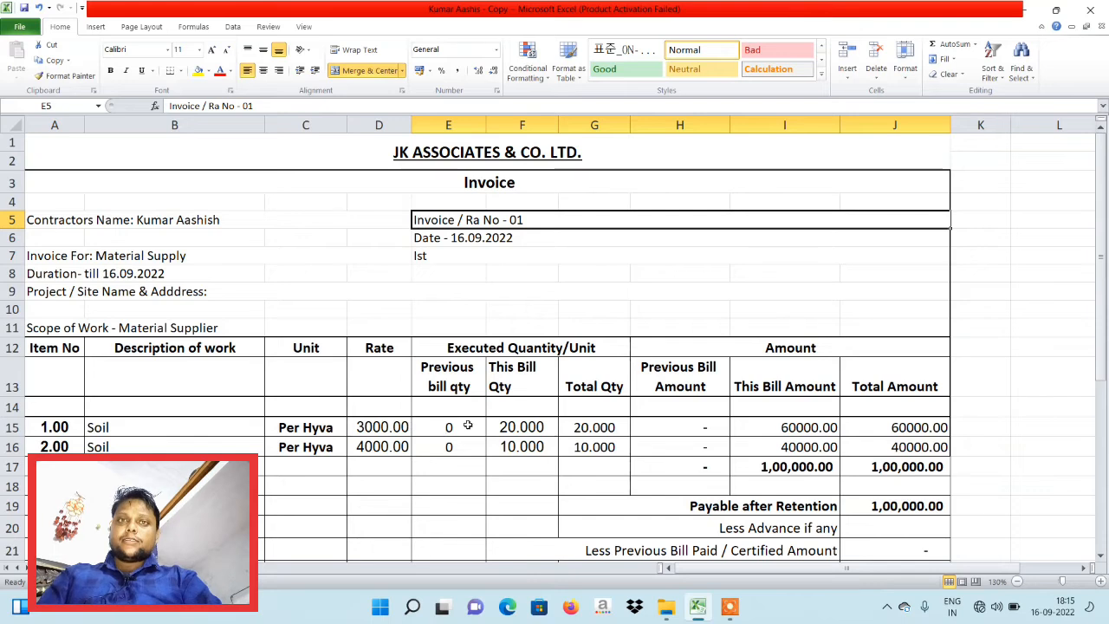
{"action": "left_click_drag", "start_coordinate": [1102, 333], "coordinate": [1104, 355]}
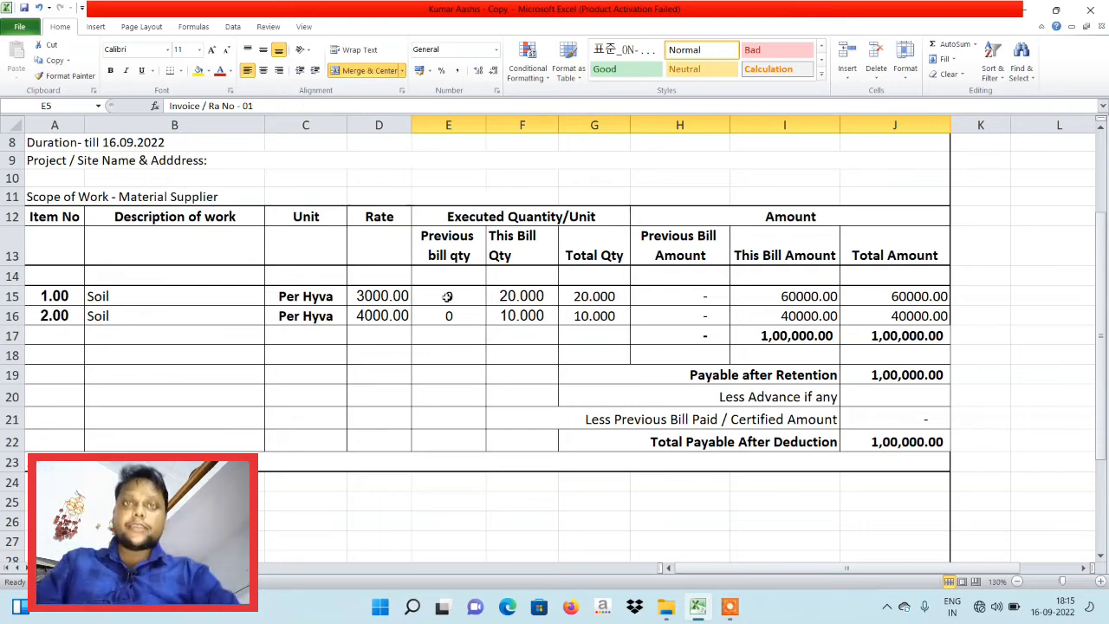
{"action": "left_click_drag", "start_coordinate": [447, 297], "coordinate": [520, 297]}
{"action": "left_click", "coordinate": [530, 296]}
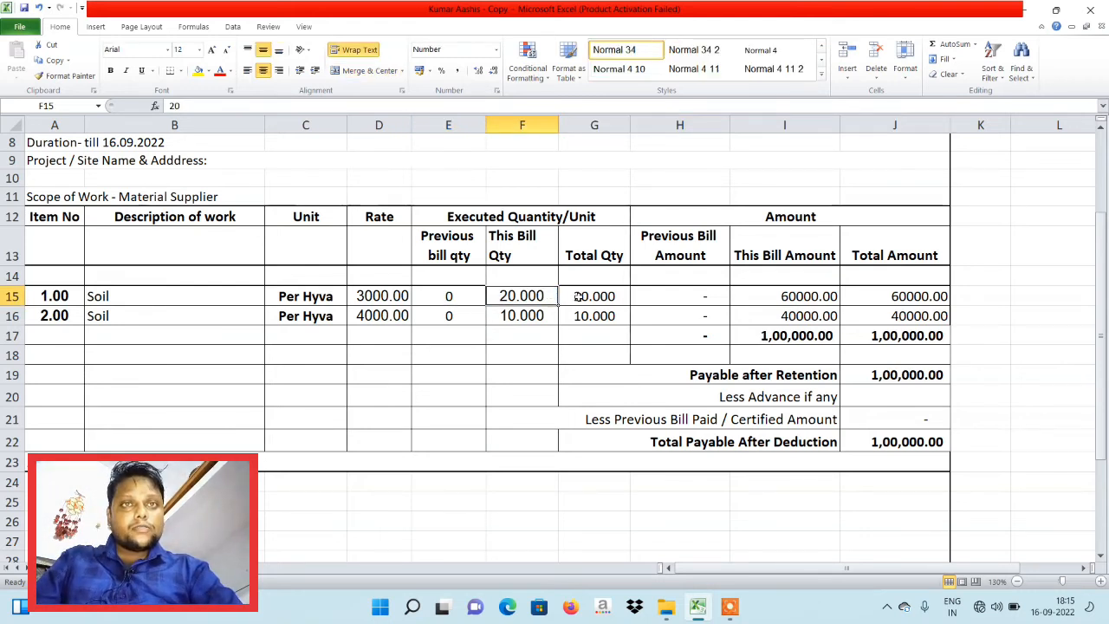
{"action": "left_click", "coordinate": [576, 297]}
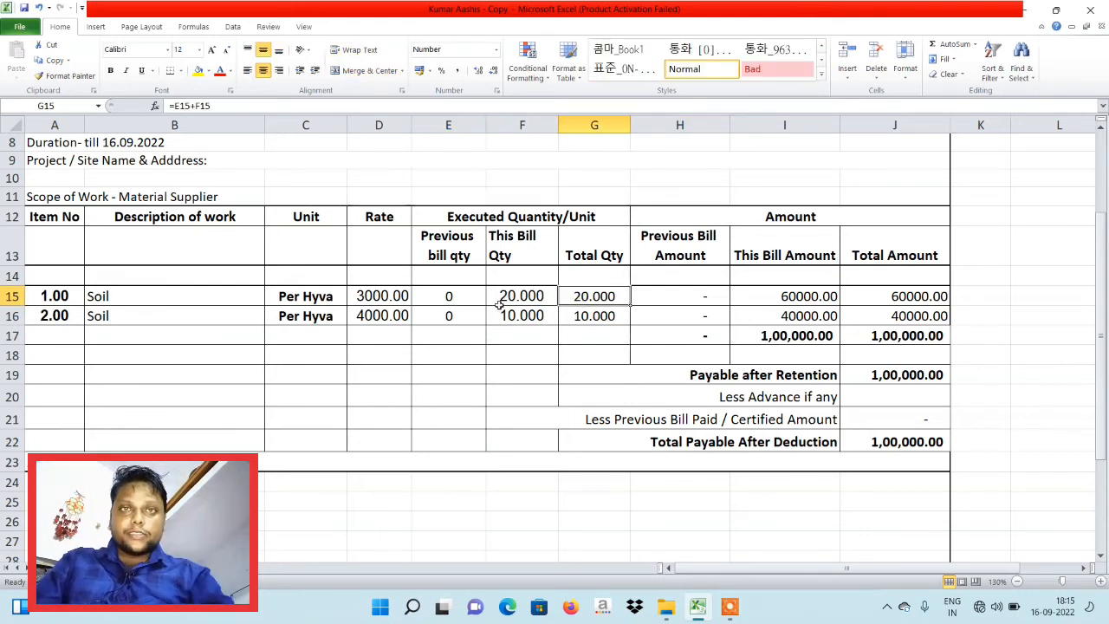
Set item 1.00's previous bill quantity to 20 and its quantity for this bill to 5.
{"action": "left_click", "coordinate": [469, 296]}
{"action": "type", "text": "20"}
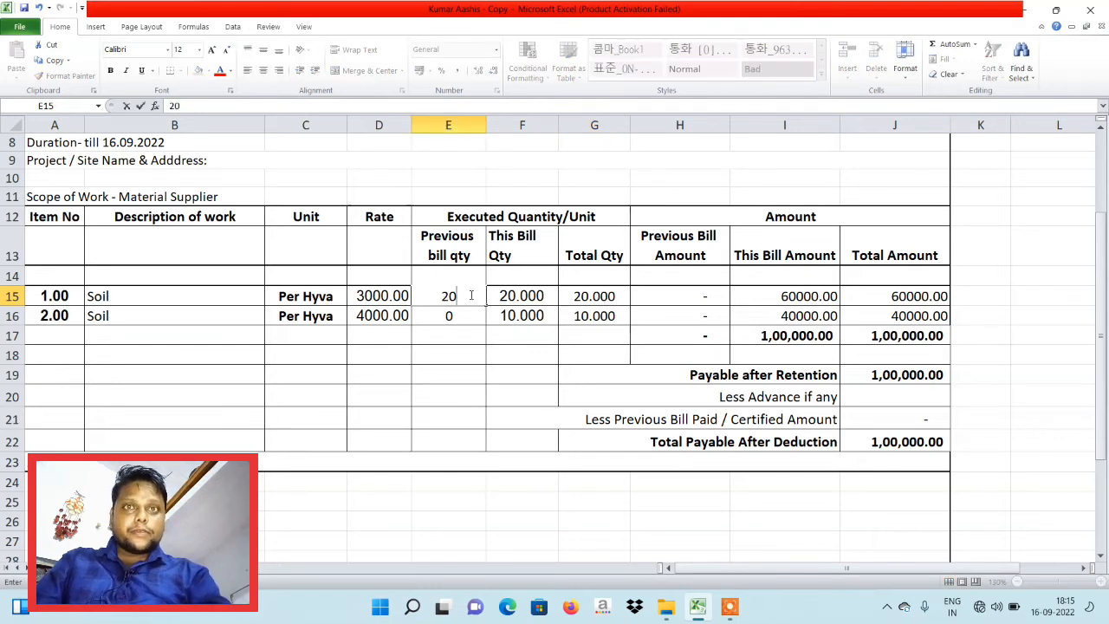
{"action": "key", "text": "Tab"}
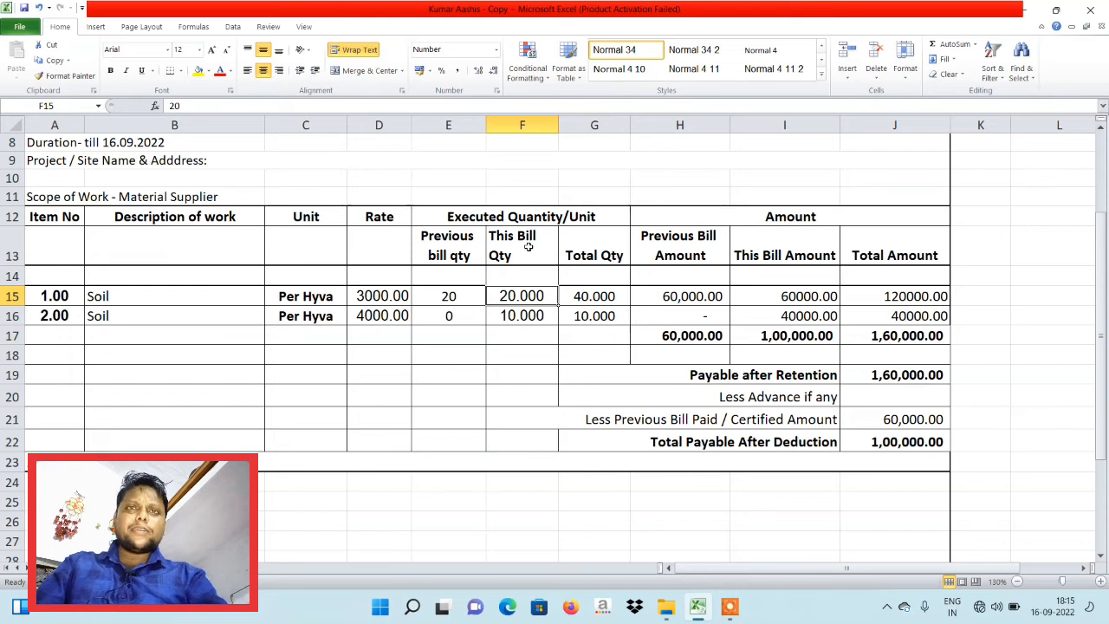
{"action": "type", "text": "5"}
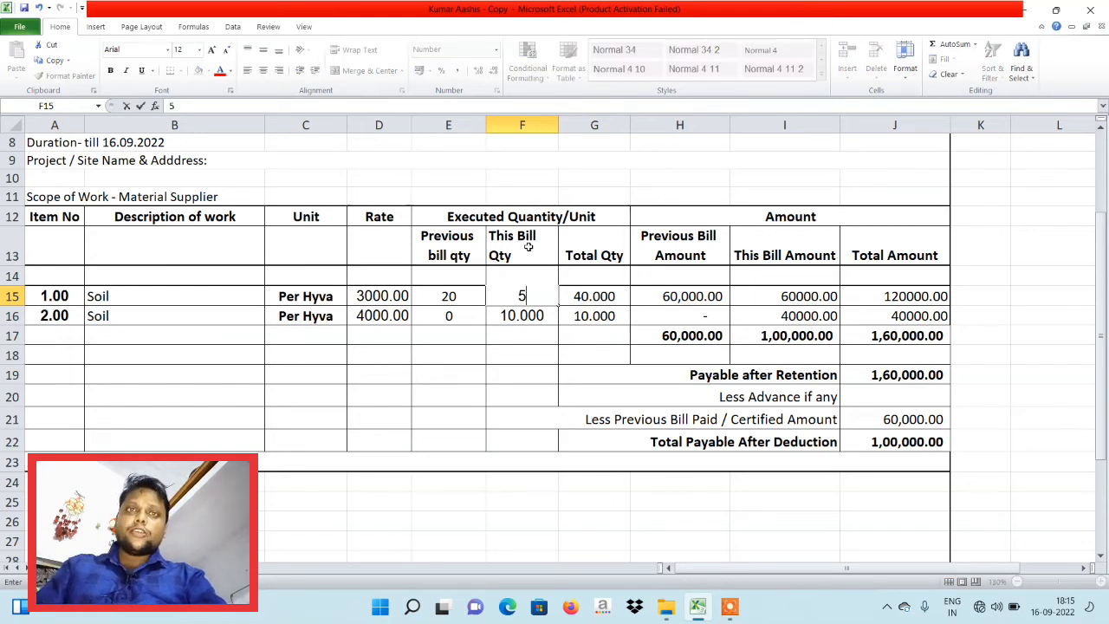
{"action": "key", "text": "Return"}
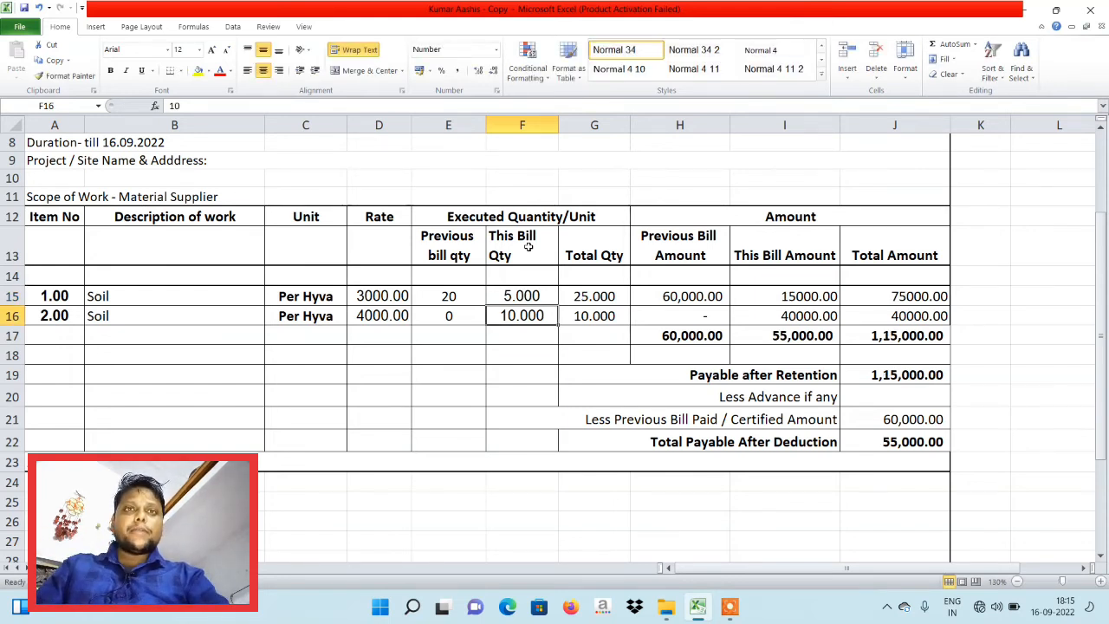
Set item 2.00's previous bill quantity to 10 and its quantity for this bill to 2.
{"action": "left_click", "coordinate": [586, 316]}
{"action": "left_click", "coordinate": [469, 317]}
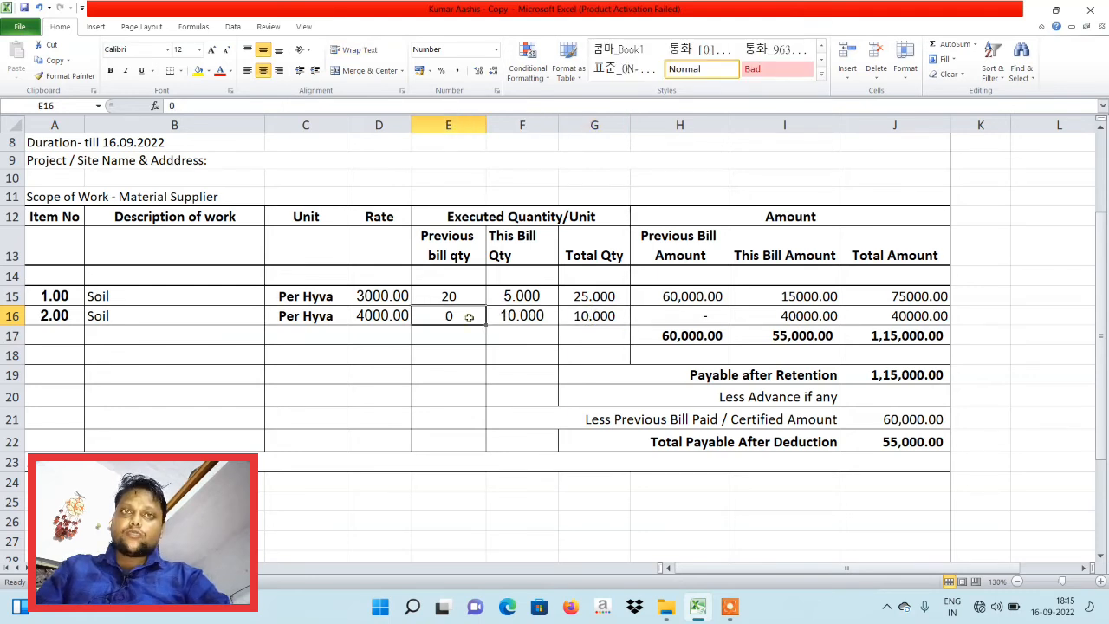
{"action": "type", "text": "10"}
{"action": "key", "text": "Tab"}
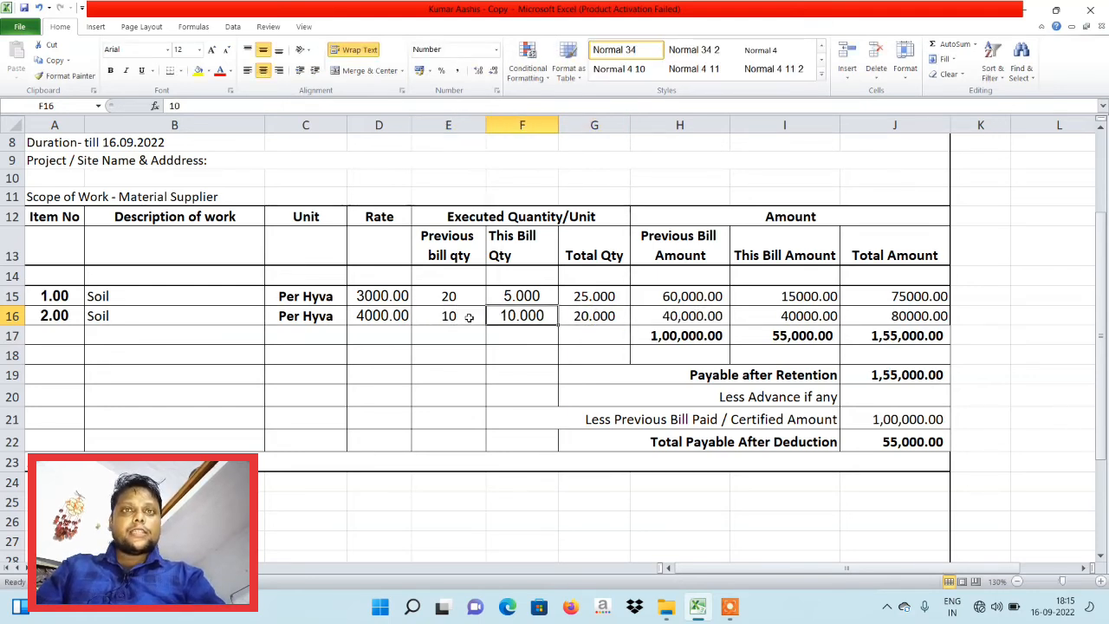
{"action": "type", "text": "2"}
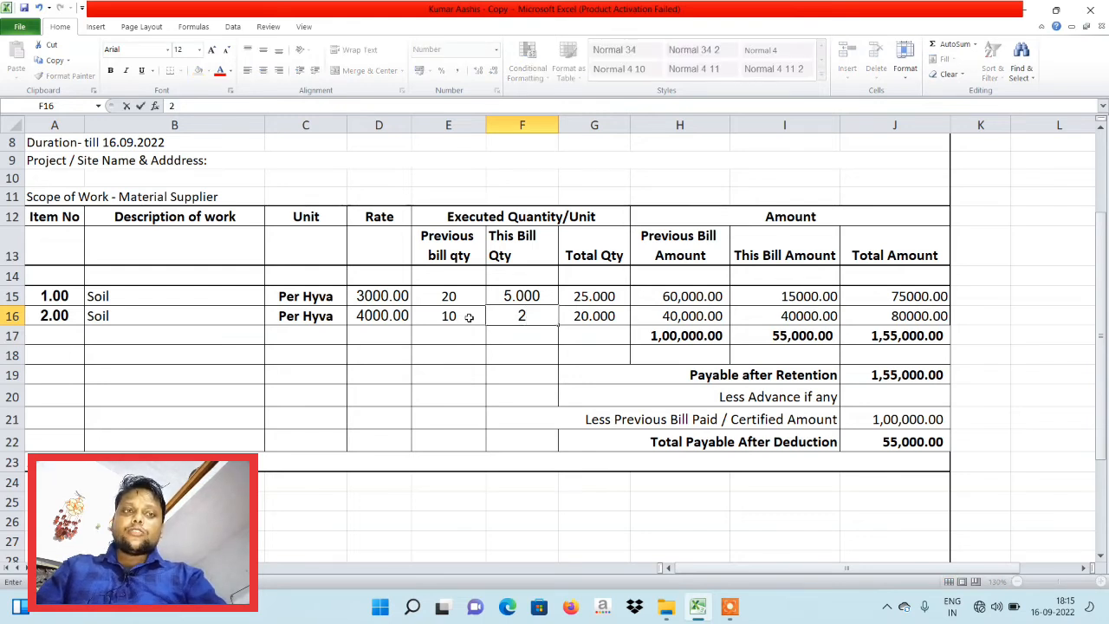
{"action": "key", "text": "Return"}
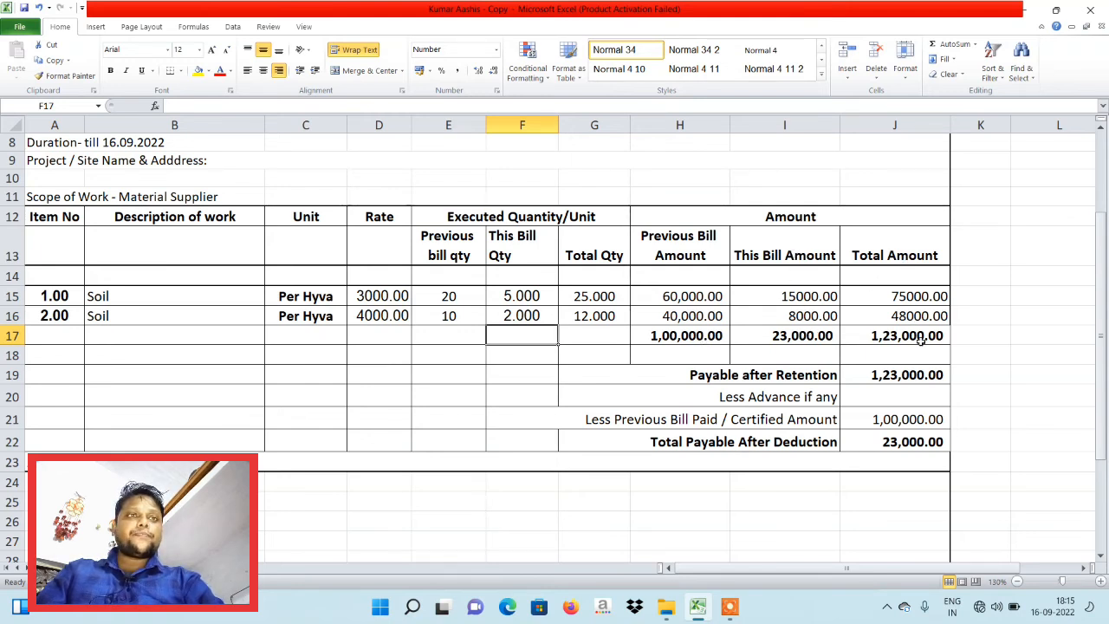
Clear the Less Previous Bill Paid / Certified Amount cell J21 and re-enter its formula as =H17.
{"action": "left_click", "coordinate": [878, 421]}
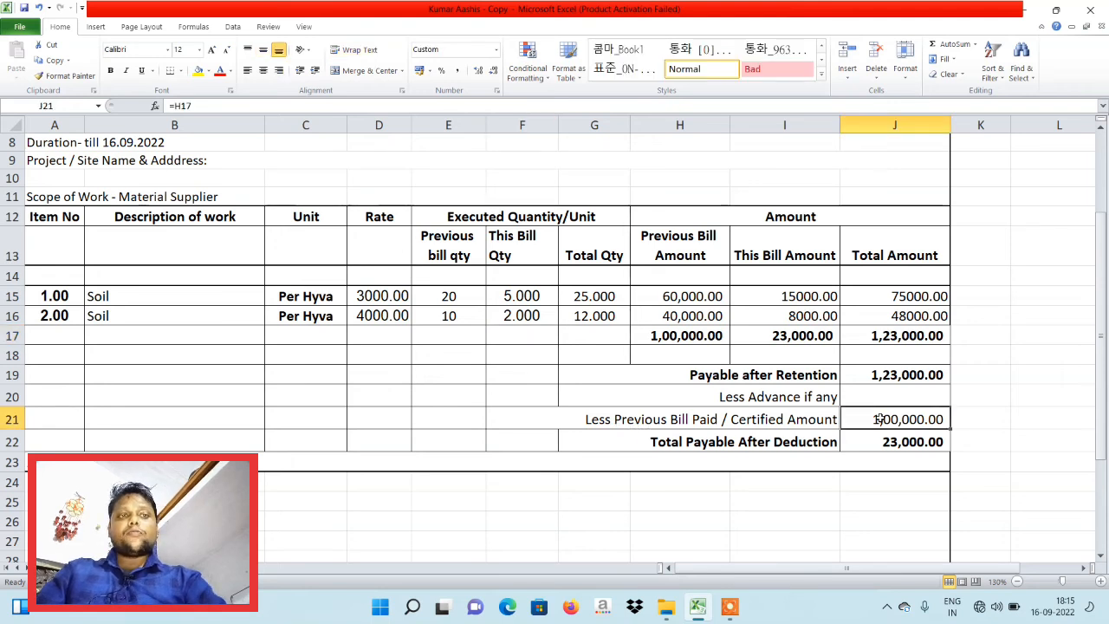
{"action": "key", "text": "Delete"}
{"action": "type", "text": "="}
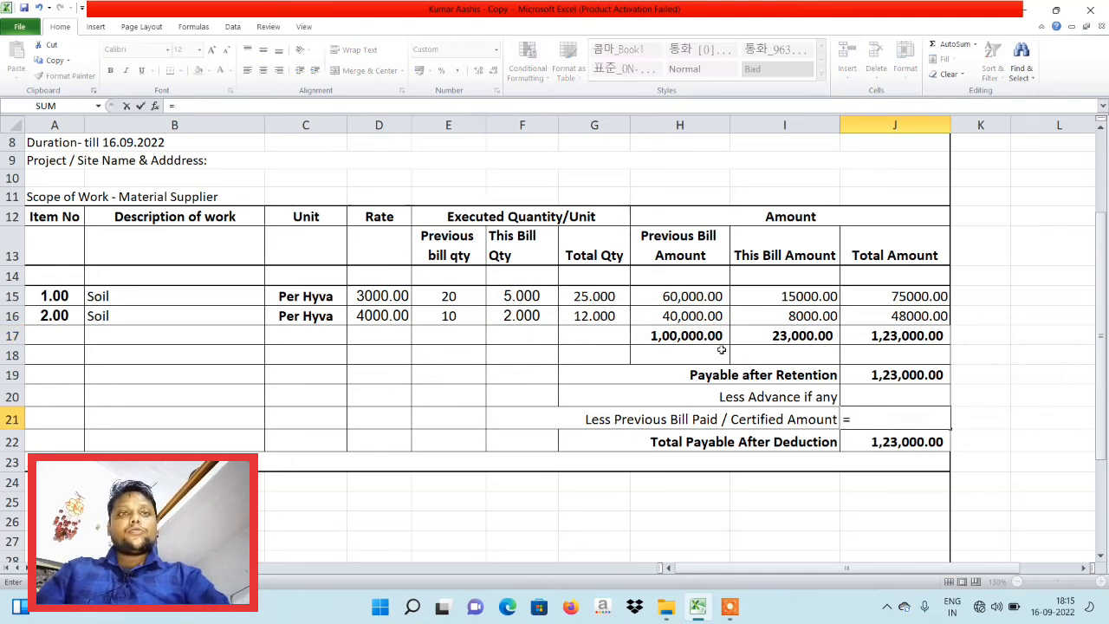
{"action": "left_click", "coordinate": [695, 336]}
{"action": "key", "text": "Return"}
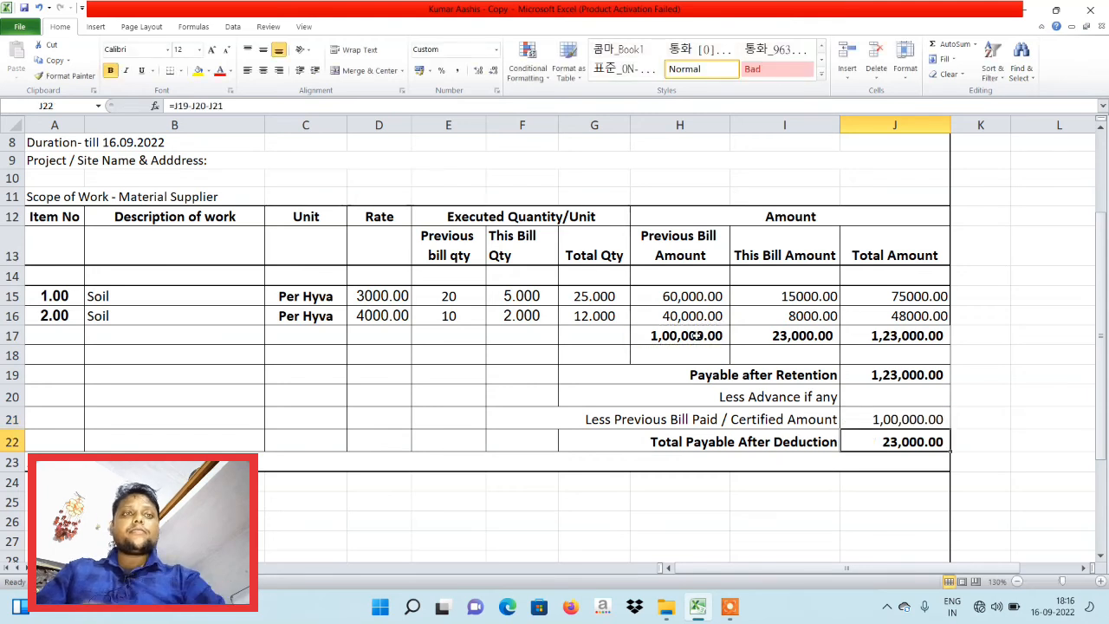